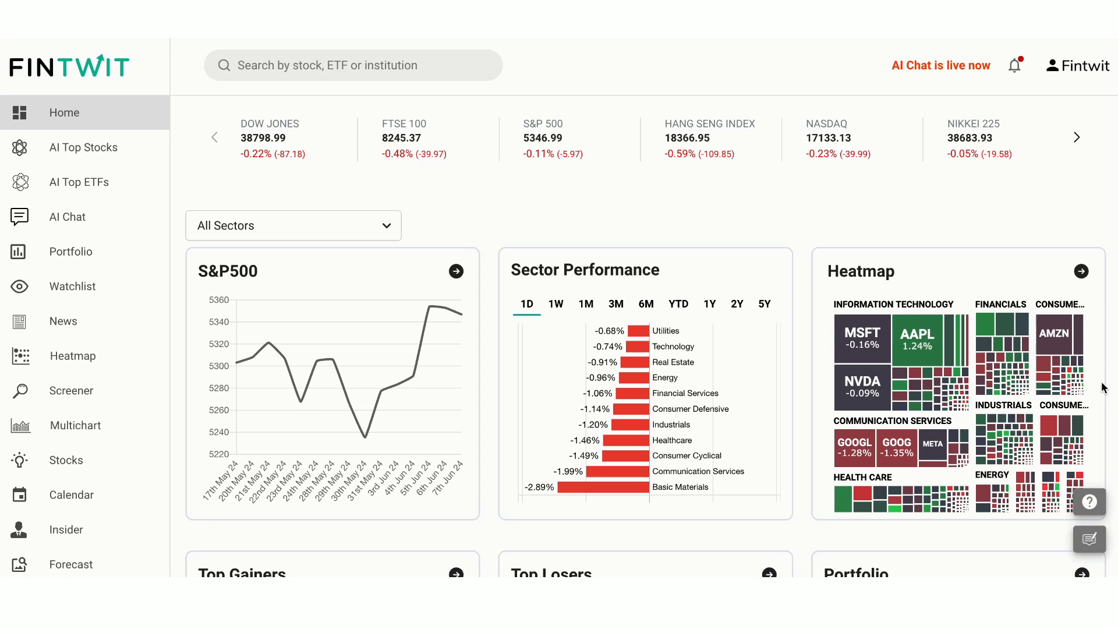
pyautogui.scroll(-1, 1102, 387)
pyautogui.scroll(-1, 1103, 387)
pyautogui.scroll(-1, 1103, 387)
pyautogui.scroll(-1, 1102, 387)
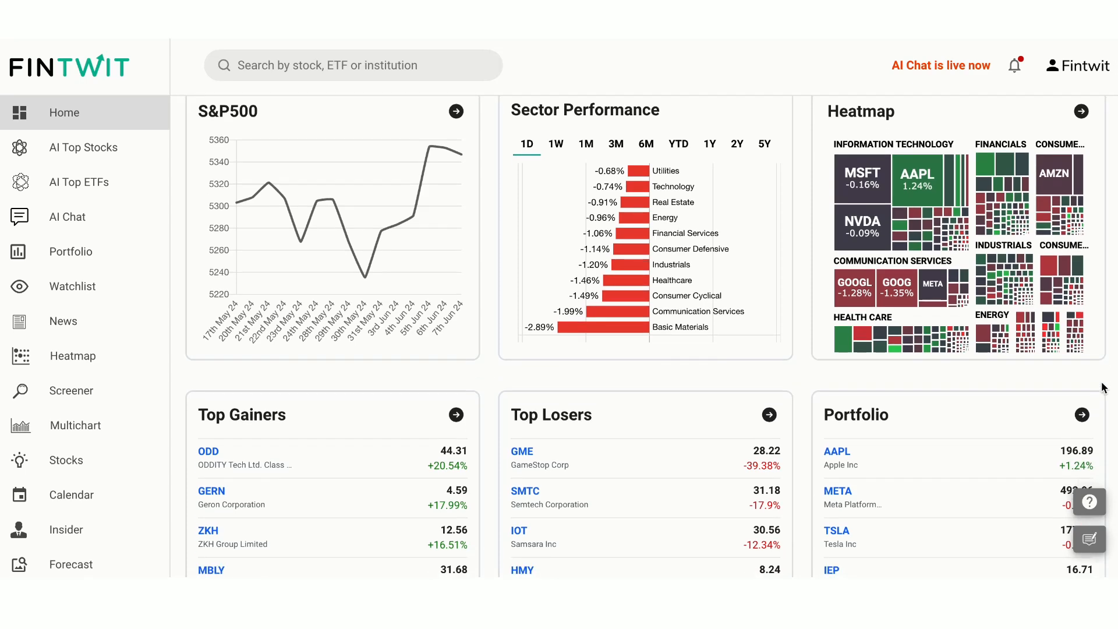
pyautogui.scroll(-1, 1103, 387)
pyautogui.scroll(-1, 1104, 387)
pyautogui.scroll(-1, 1102, 386)
pyautogui.scroll(-5, 1103, 387)
pyautogui.scroll(-3, 1103, 387)
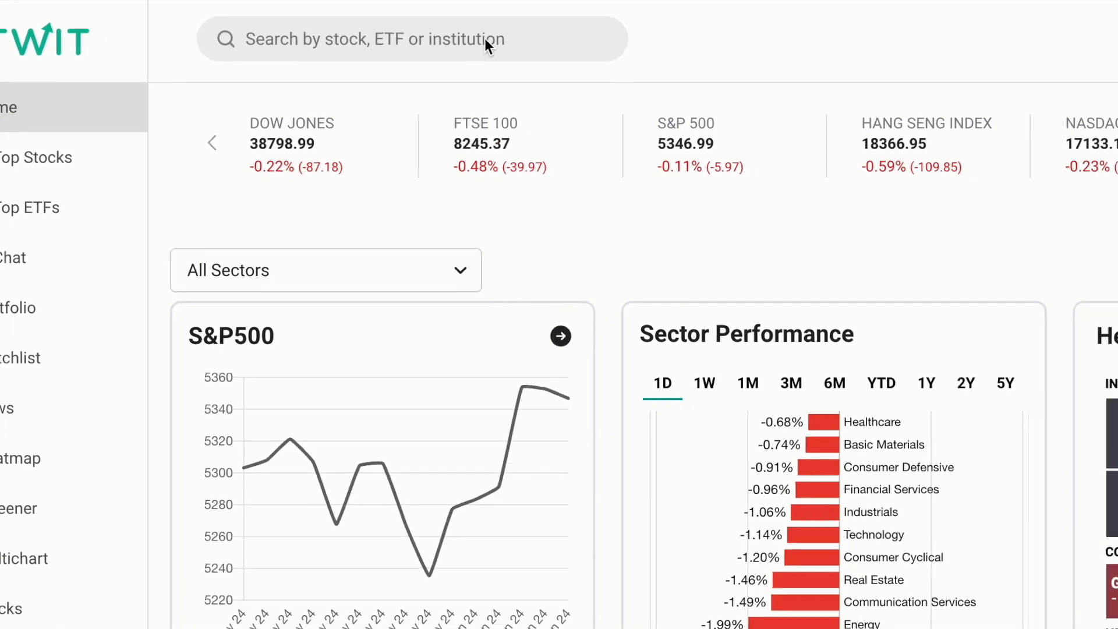
# - Search for nvda and load NVIDIA Corporation's stock page with its chart and AI score
pyautogui.click(453, 39)
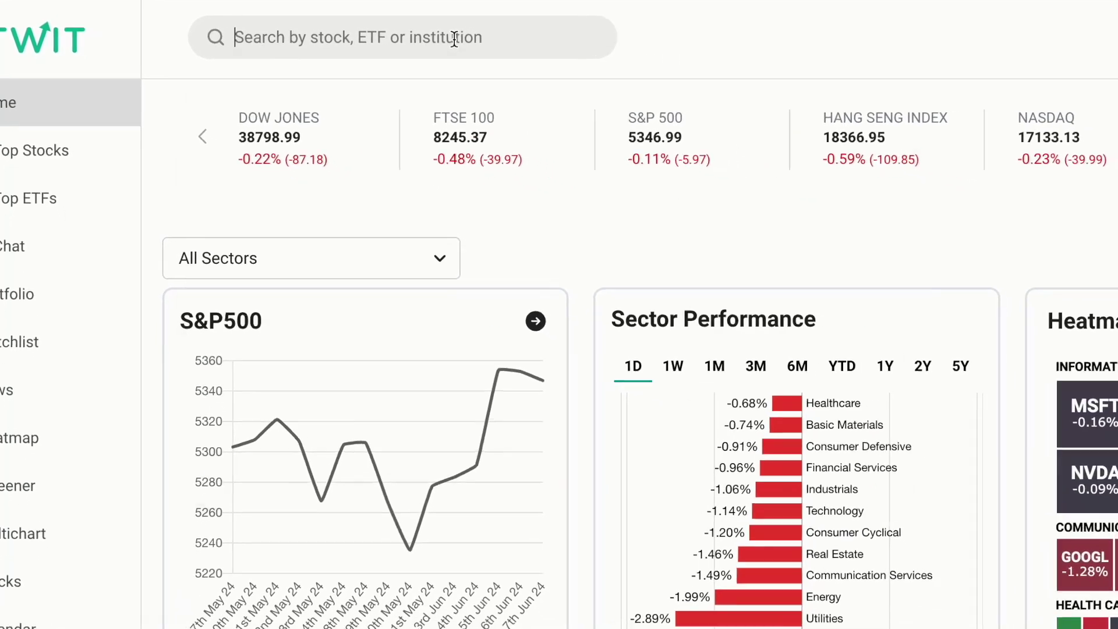
pyautogui.write('nvda')
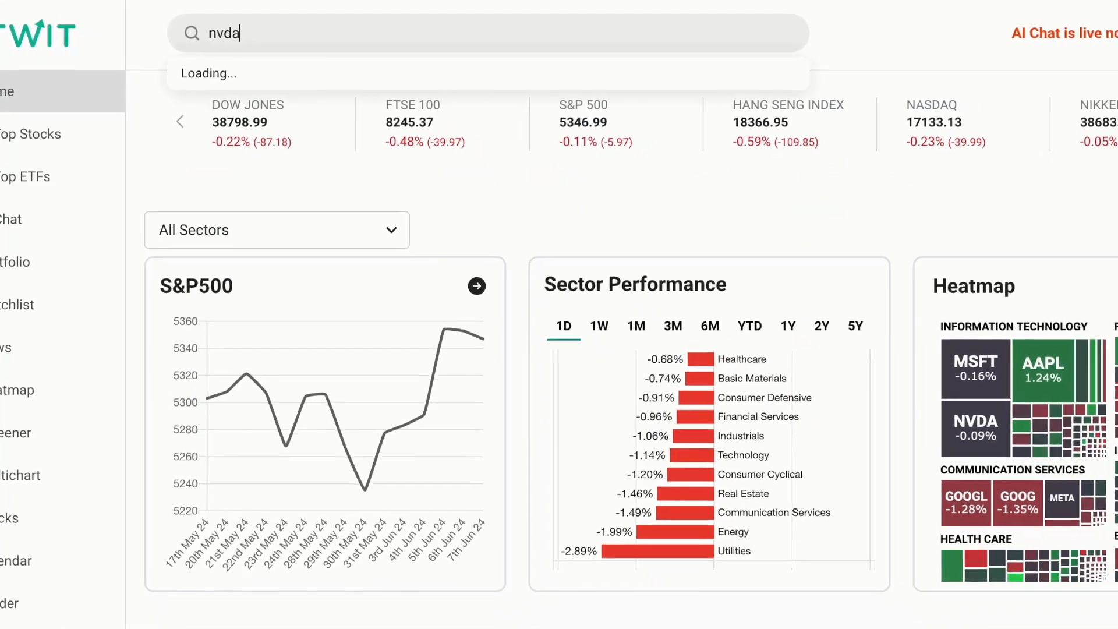
pyautogui.click(350, 123)
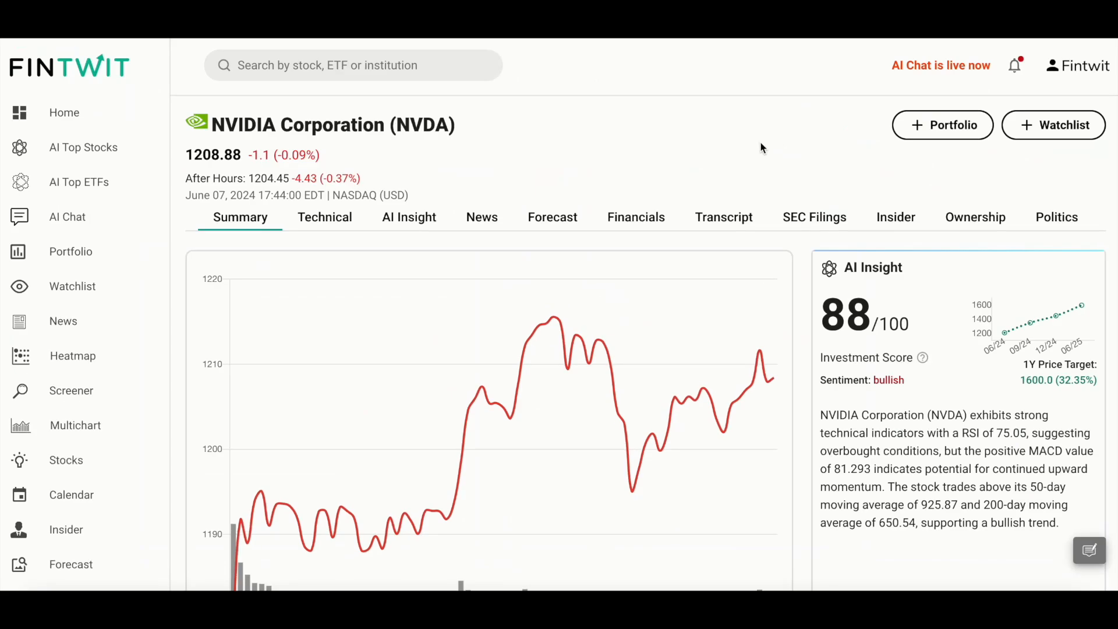
pyautogui.scroll(-2, 781, 156)
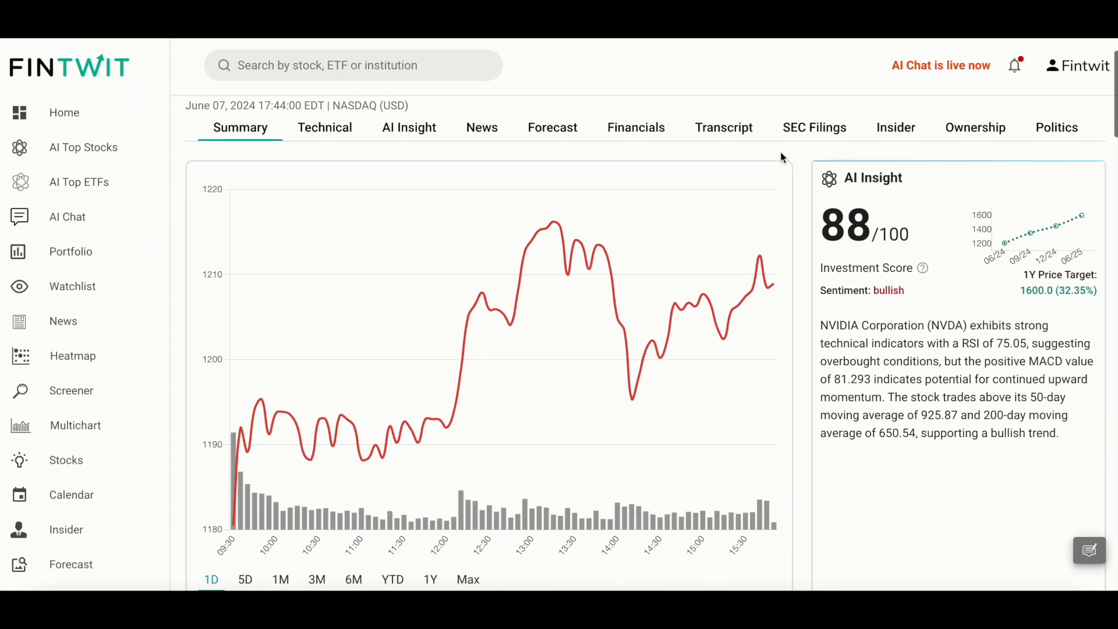
pyautogui.scroll(-6, 781, 157)
pyautogui.scroll(-1, 781, 156)
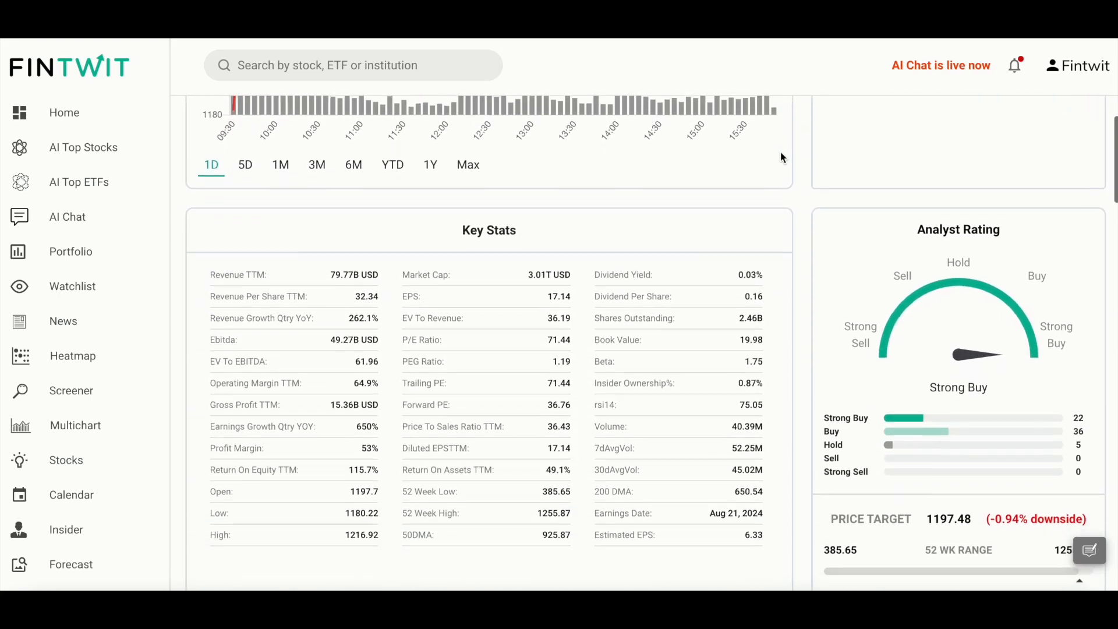
pyautogui.scroll(-1, 781, 156)
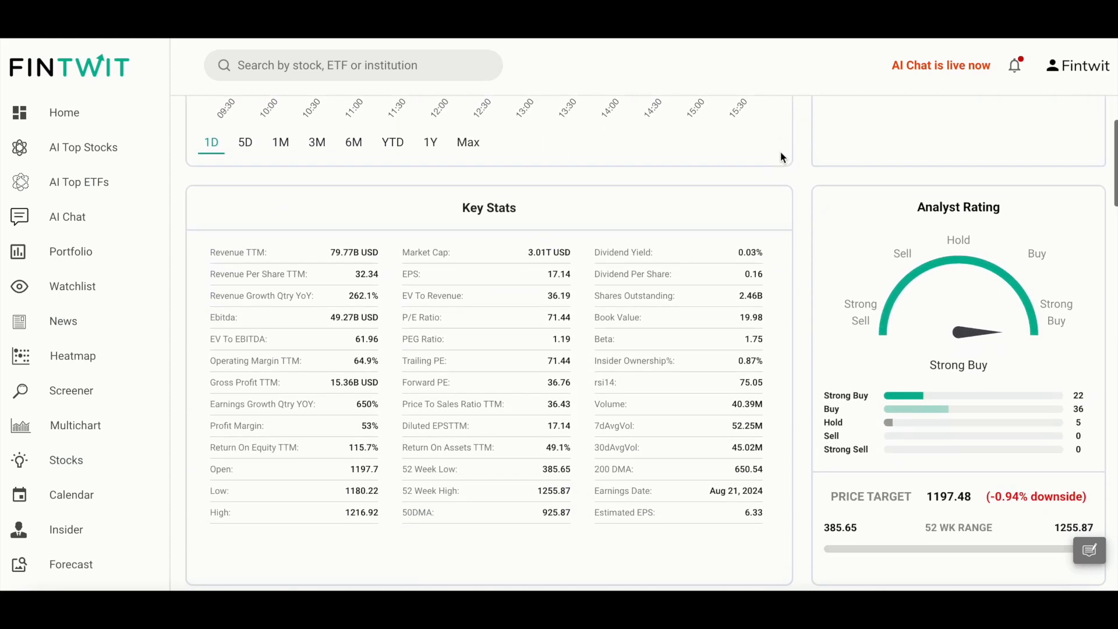
pyautogui.scroll(-6, 781, 157)
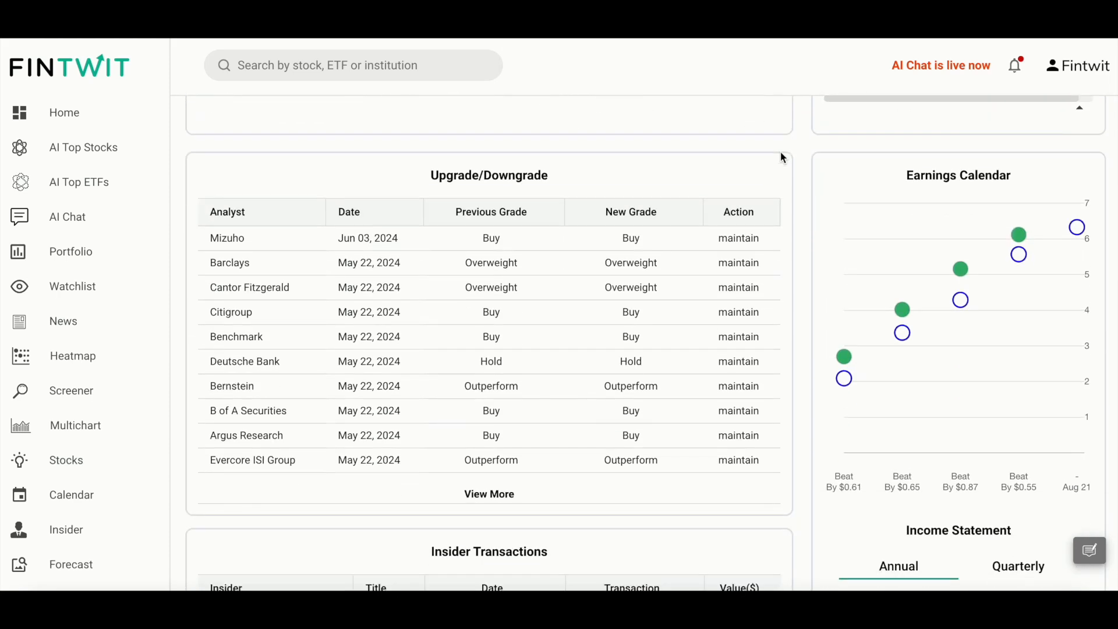
pyautogui.scroll(-1, 781, 157)
pyautogui.scroll(-5, 781, 156)
pyautogui.scroll(-6, 781, 157)
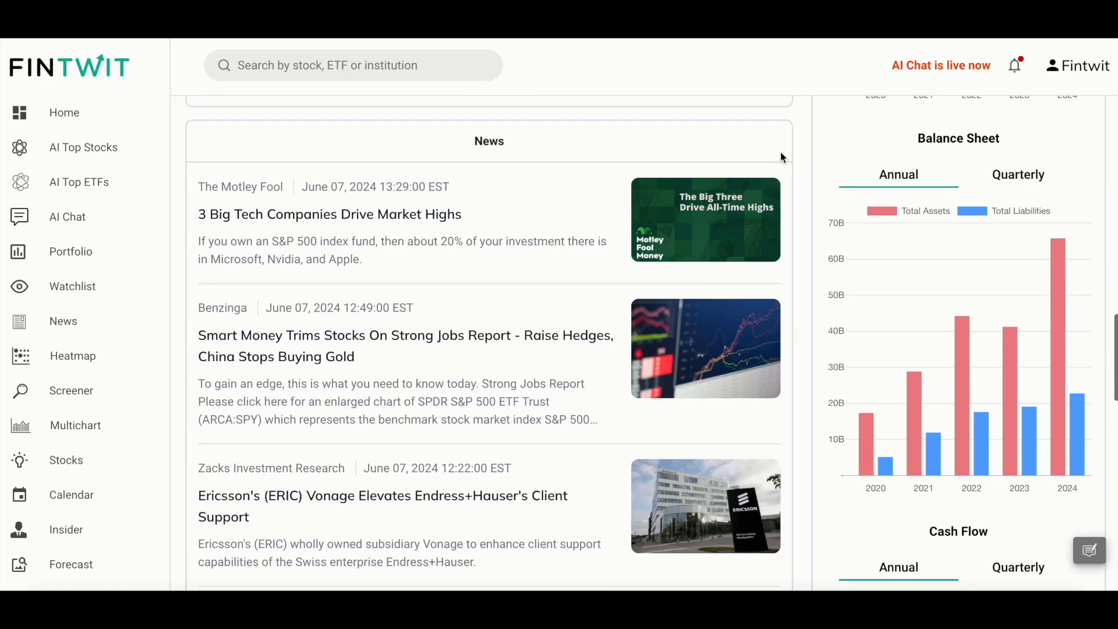
pyautogui.scroll(6, 781, 154)
pyautogui.scroll(8, 781, 154)
pyautogui.scroll(4, 782, 154)
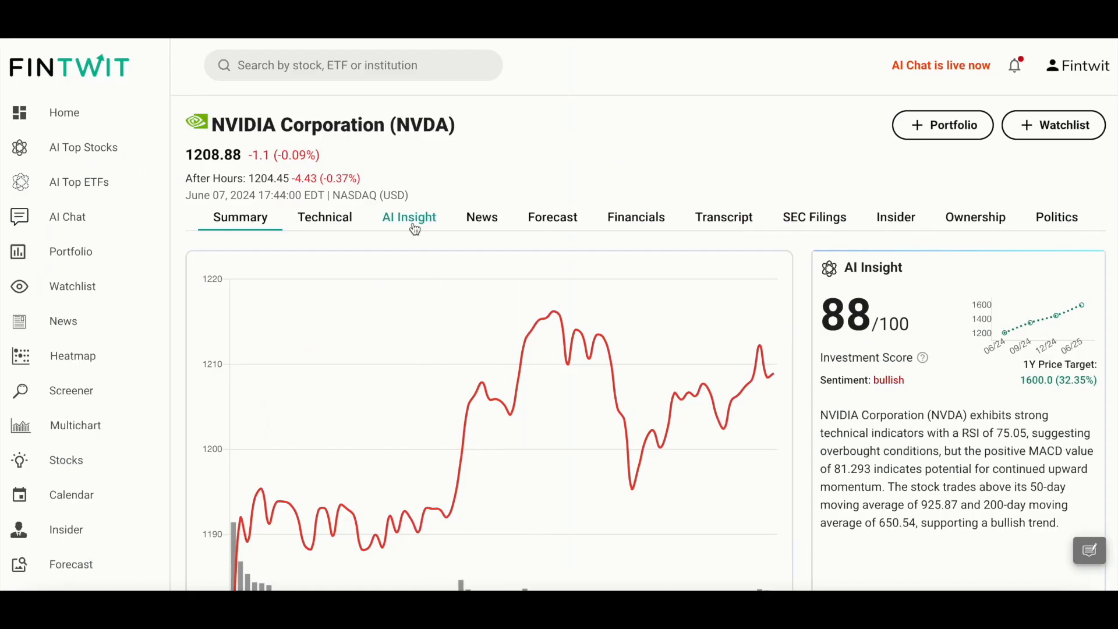
# - Show NVIDIA's AI Insight: price target chart, analysis, investment and risk assessments
pyautogui.click(415, 227)
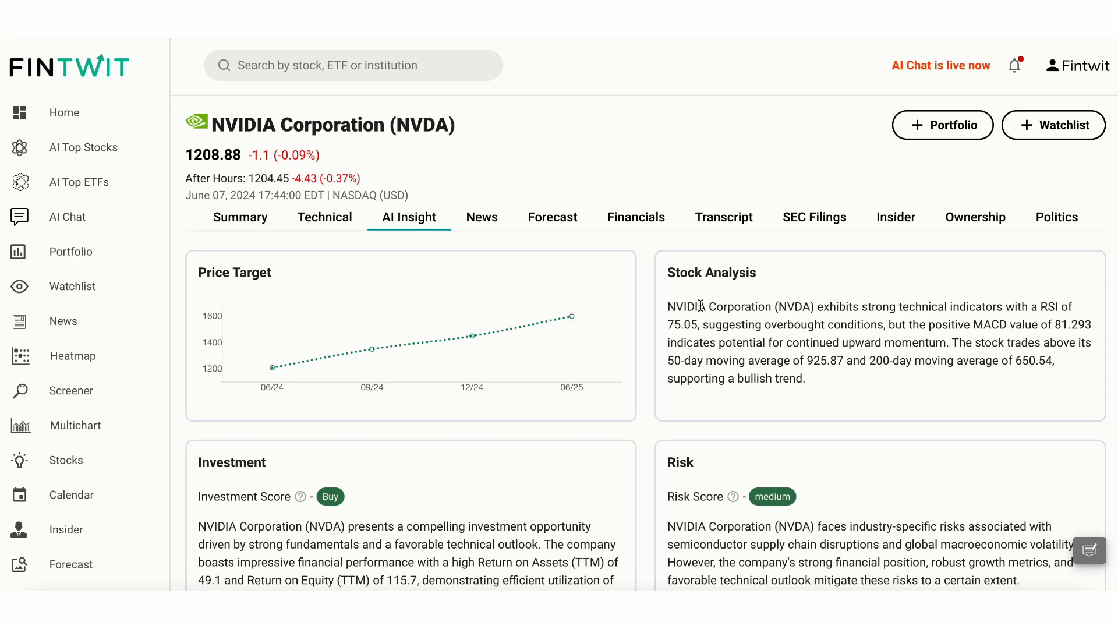
pyautogui.scroll(-3, 700, 305)
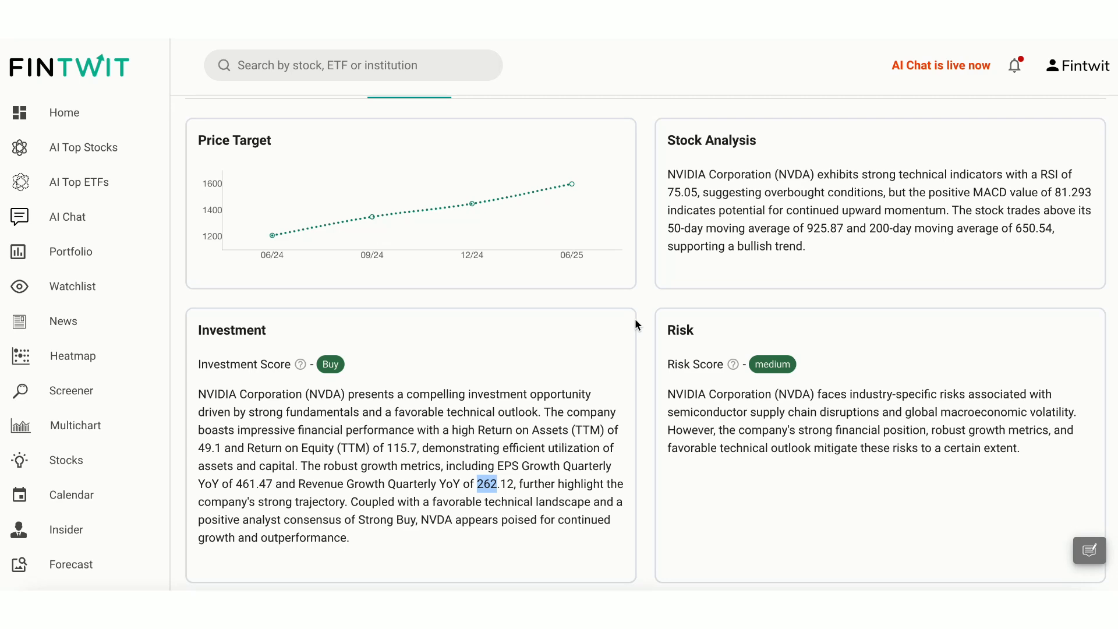
pyautogui.scroll(-3, 636, 325)
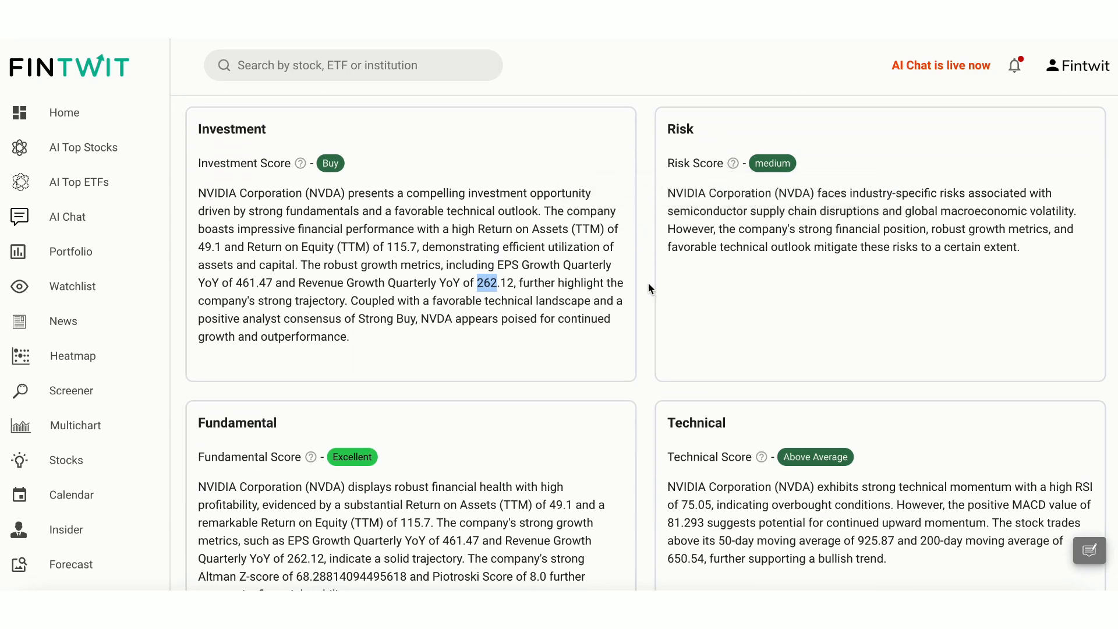
pyautogui.scroll(-3, 647, 326)
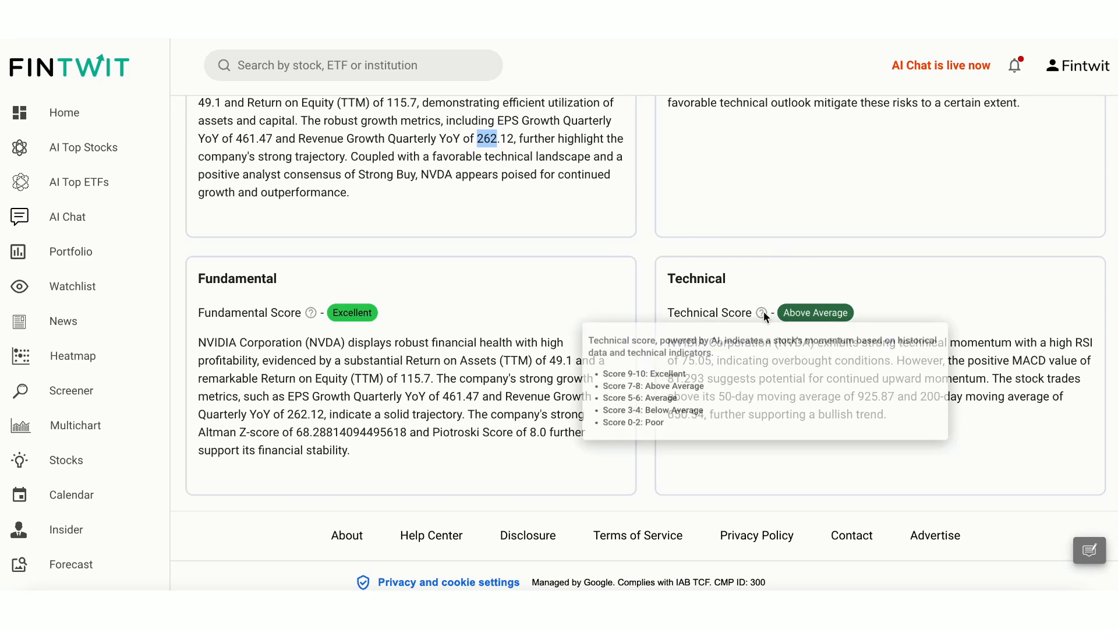
pyautogui.moveTo(762, 456)
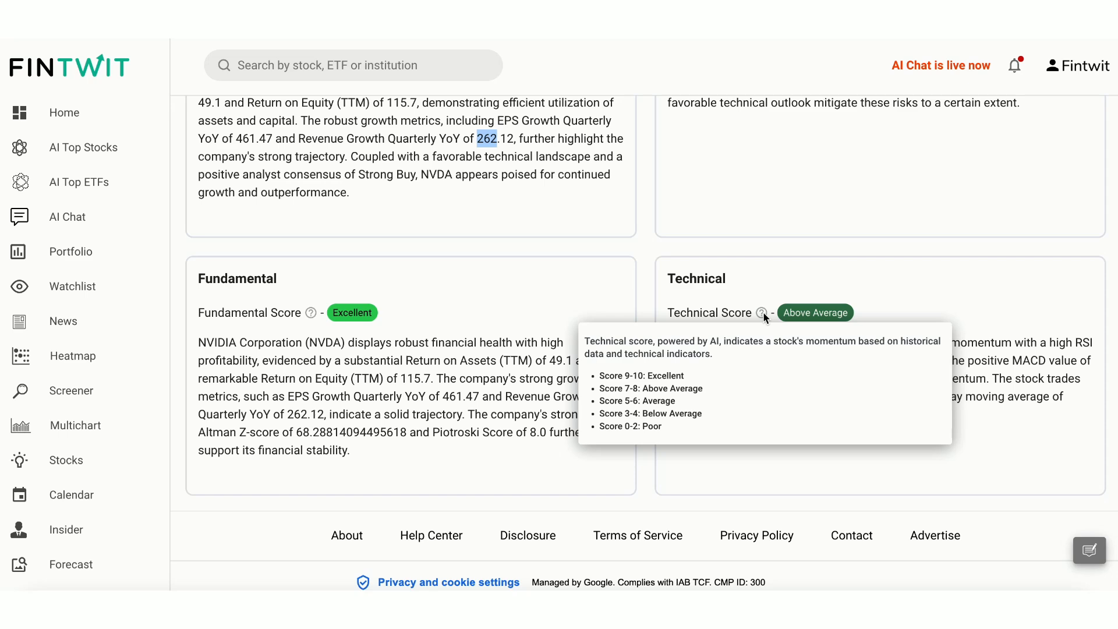
pyautogui.click(755, 246)
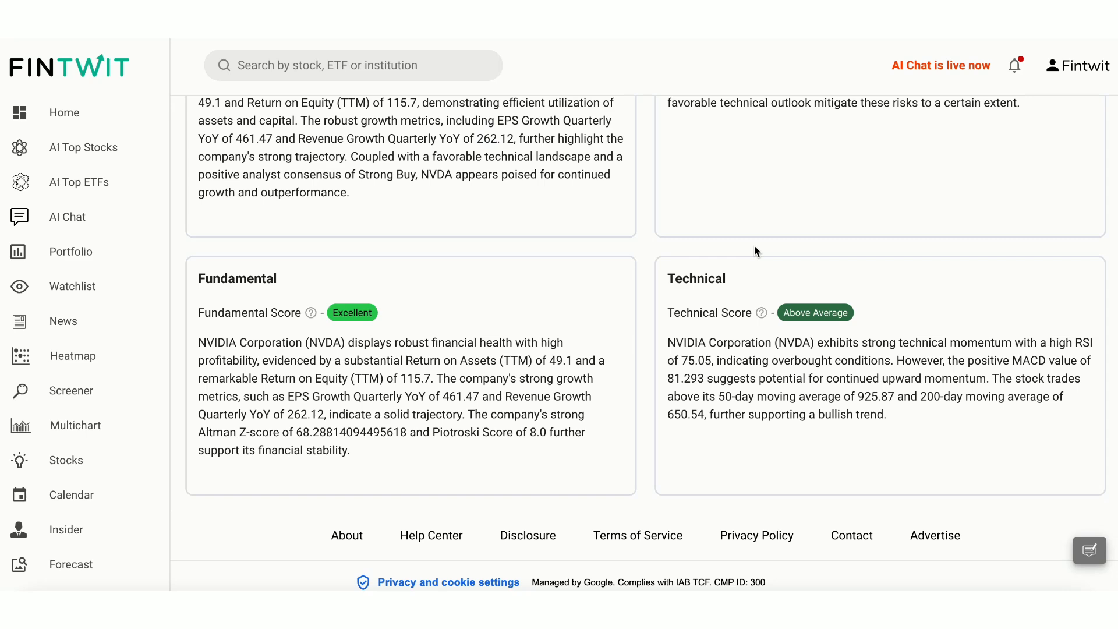
pyautogui.scroll(5, 756, 251)
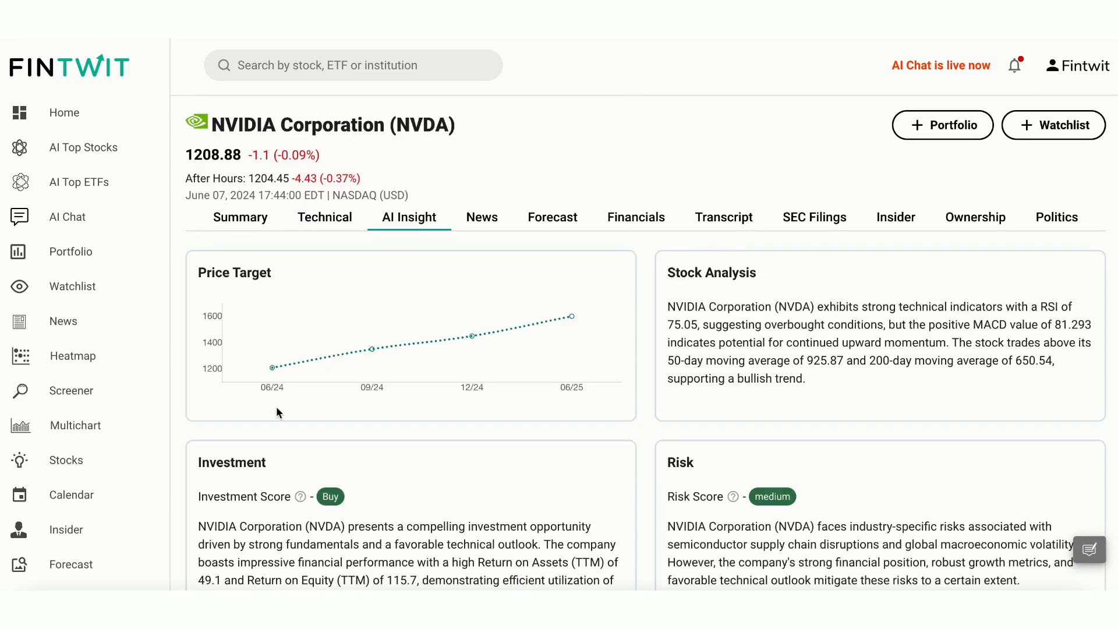
# - Enter AI Chat and cycle the answer sources through 10-K, 10-Q, transcripts, web, market data back to Auto
pyautogui.click(70, 219)
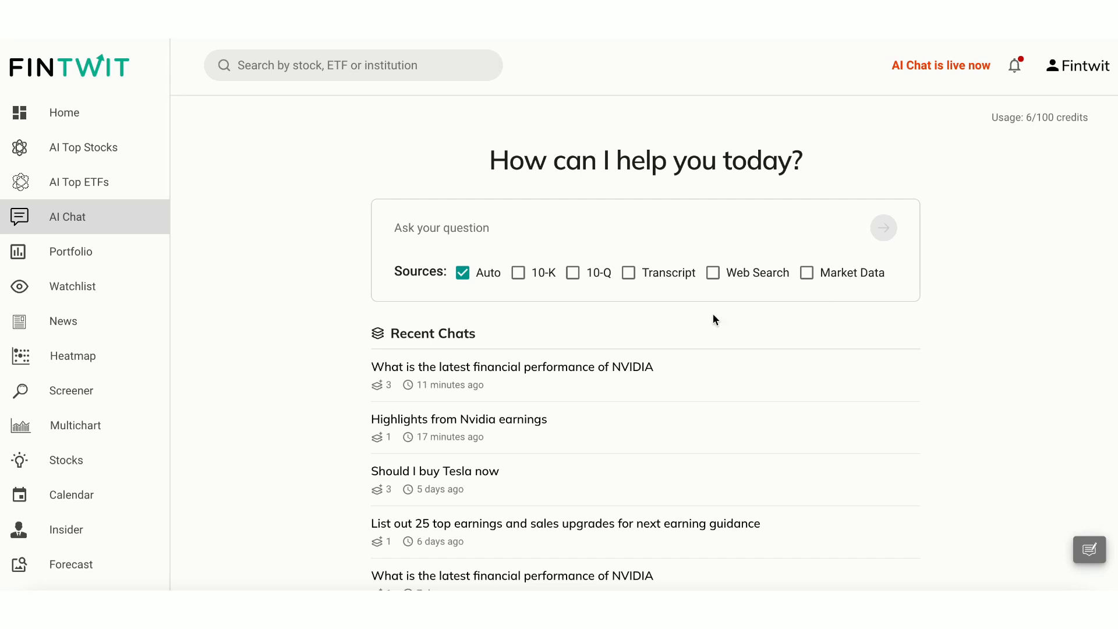
pyautogui.click(519, 274)
pyautogui.click(576, 275)
pyautogui.click(628, 274)
pyautogui.click(713, 274)
pyautogui.click(806, 273)
pyautogui.click(462, 273)
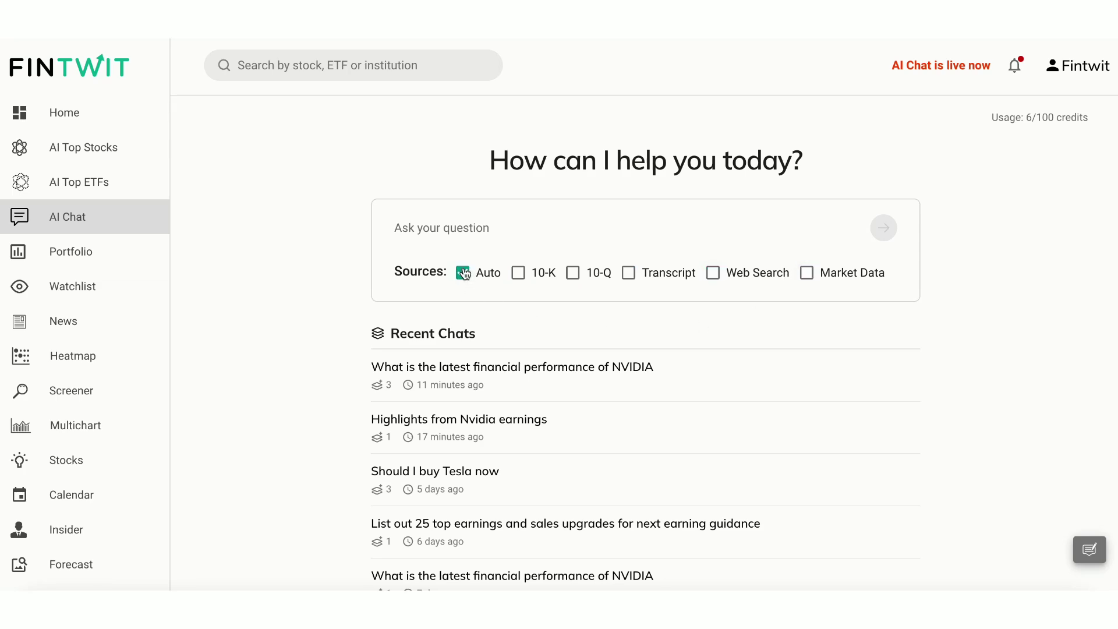
# - Reuse the earlier Apple earnings question with Apple replaced by Nvidia and send it
pyautogui.click(474, 229)
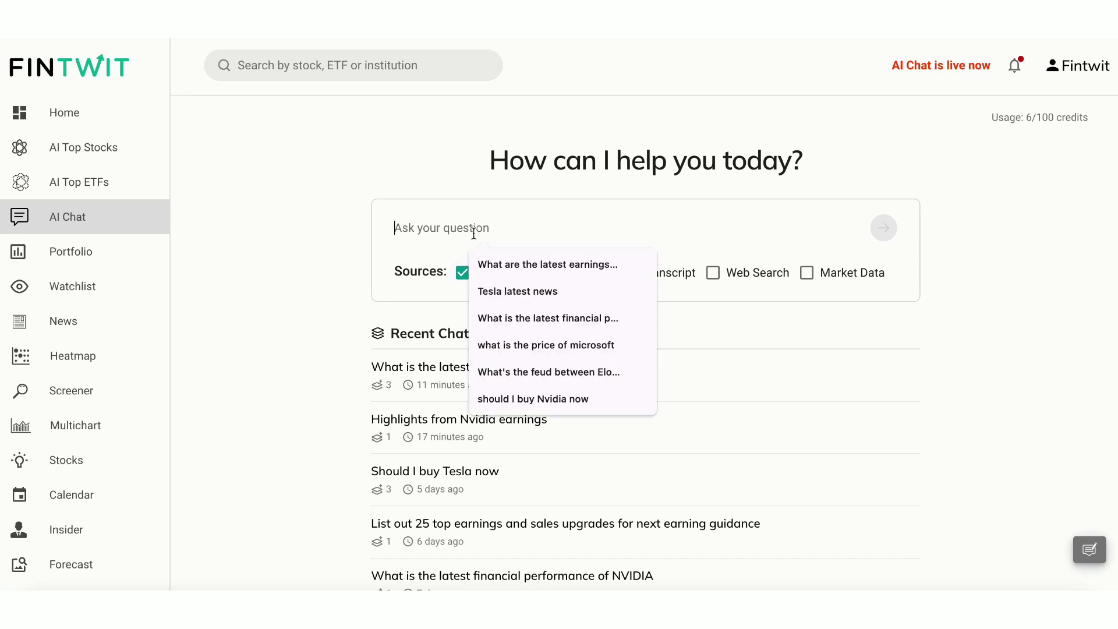
pyautogui.click(514, 264)
pyautogui.doubleClick(573, 230)
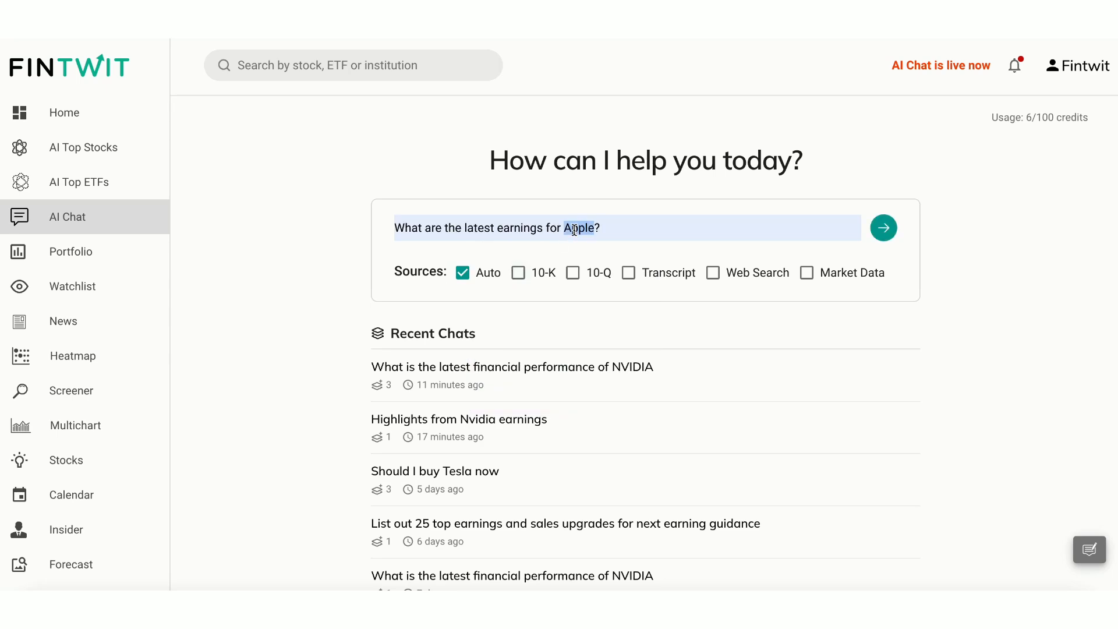
pyautogui.write('Nvidia')
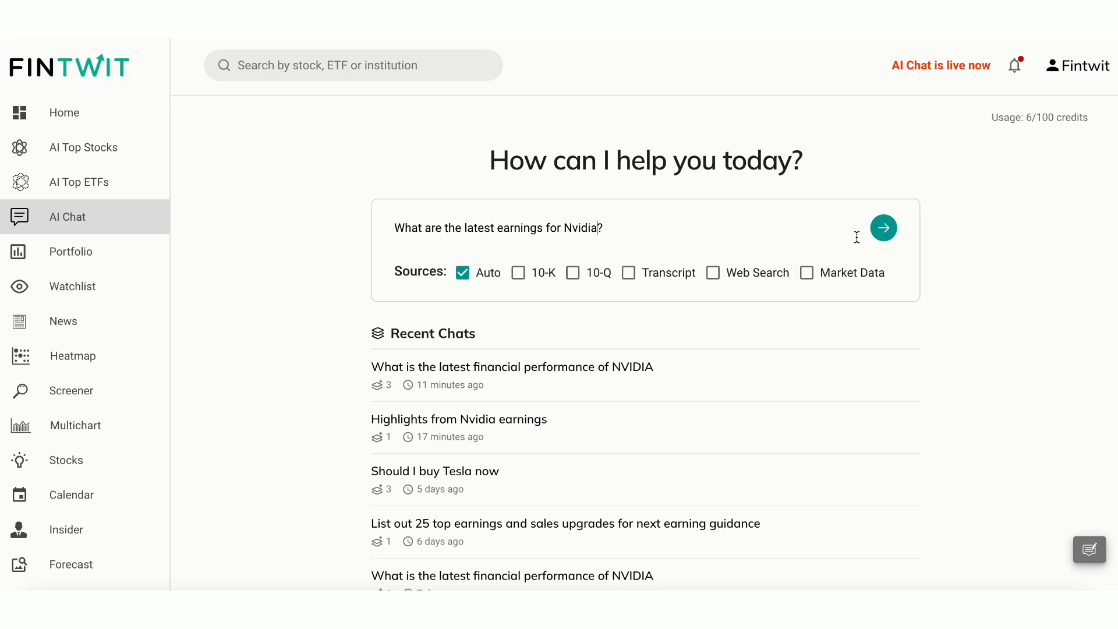
pyautogui.click(885, 233)
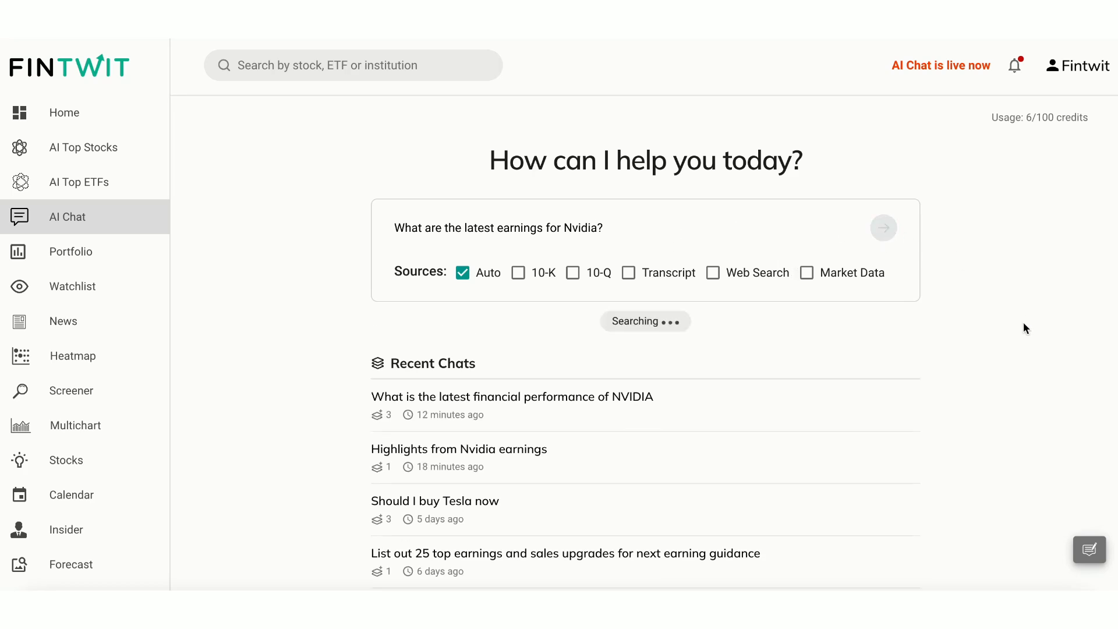
pyautogui.scroll(-1, 1024, 328)
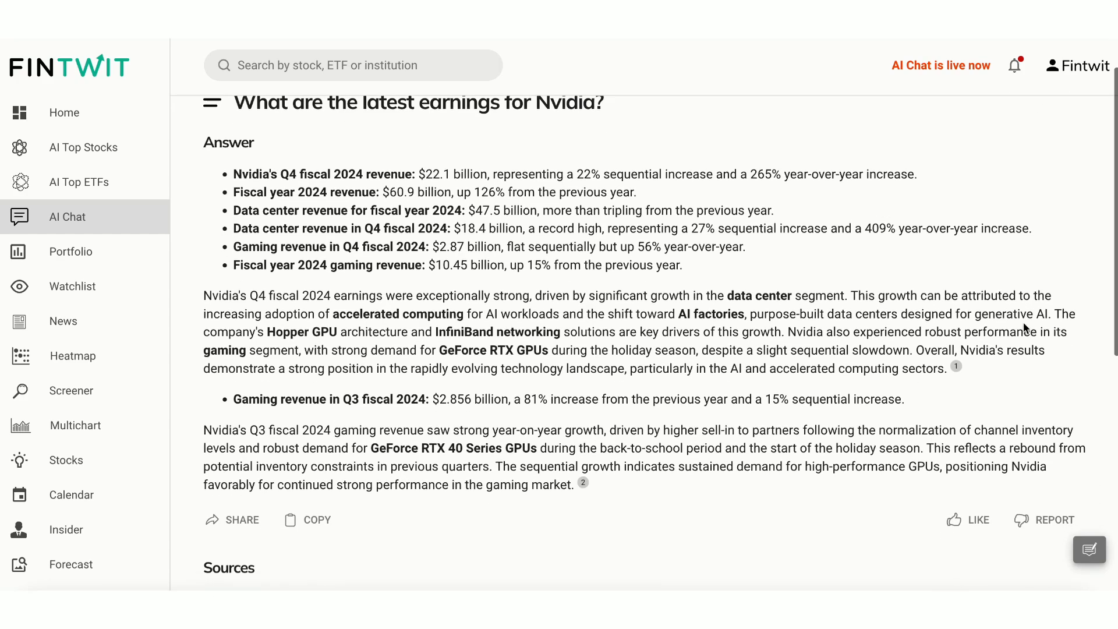
pyautogui.scroll(-1, 1024, 326)
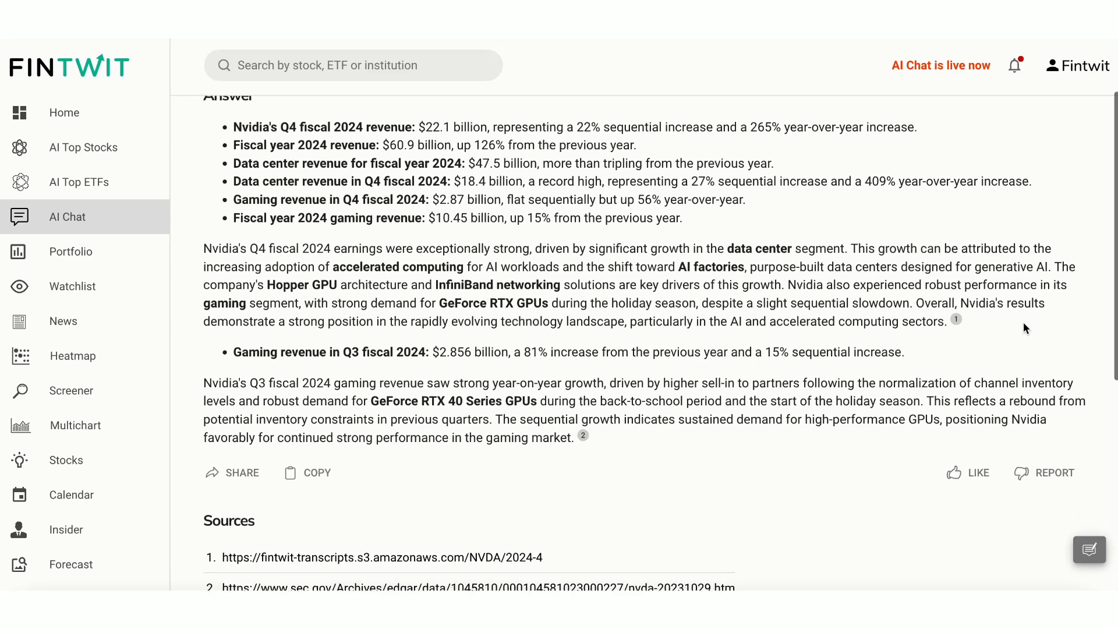
pyautogui.scroll(-1, 1024, 326)
pyautogui.scroll(-1, 1025, 324)
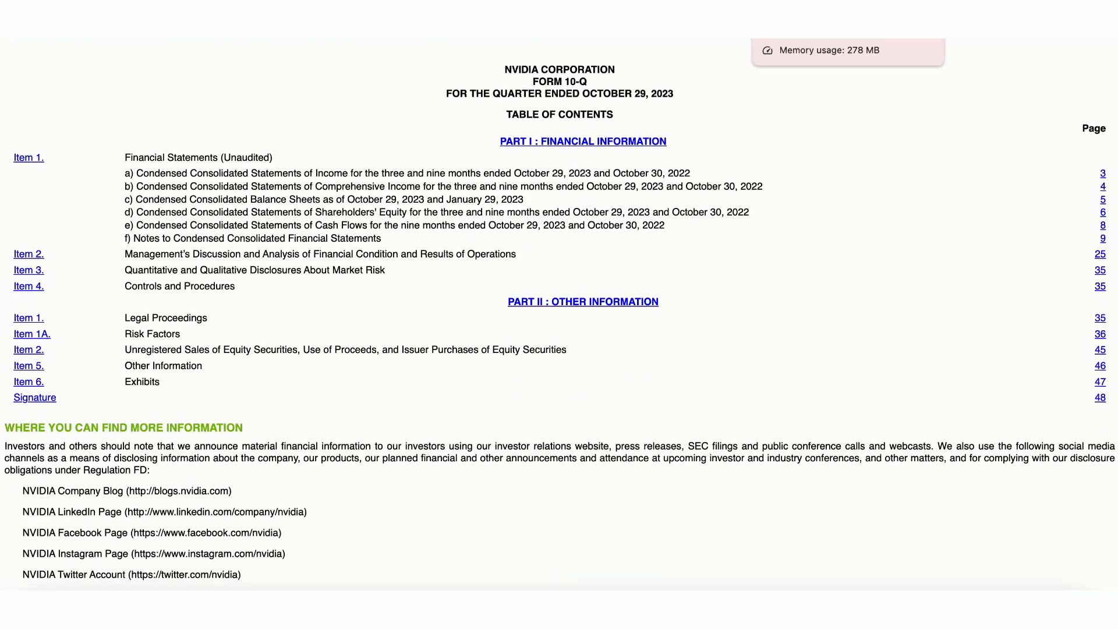
# - Return from the filing to the Nvidia earnings answer, like it, and report it as Not recent
pyautogui.click(787, 17)
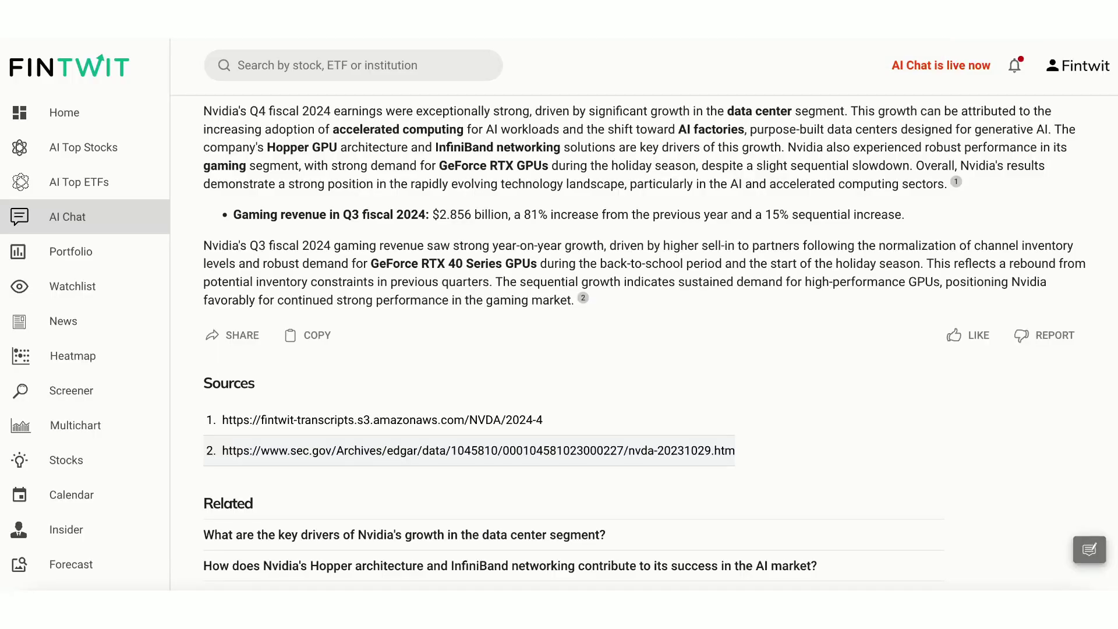
pyautogui.click(957, 339)
pyautogui.click(1039, 335)
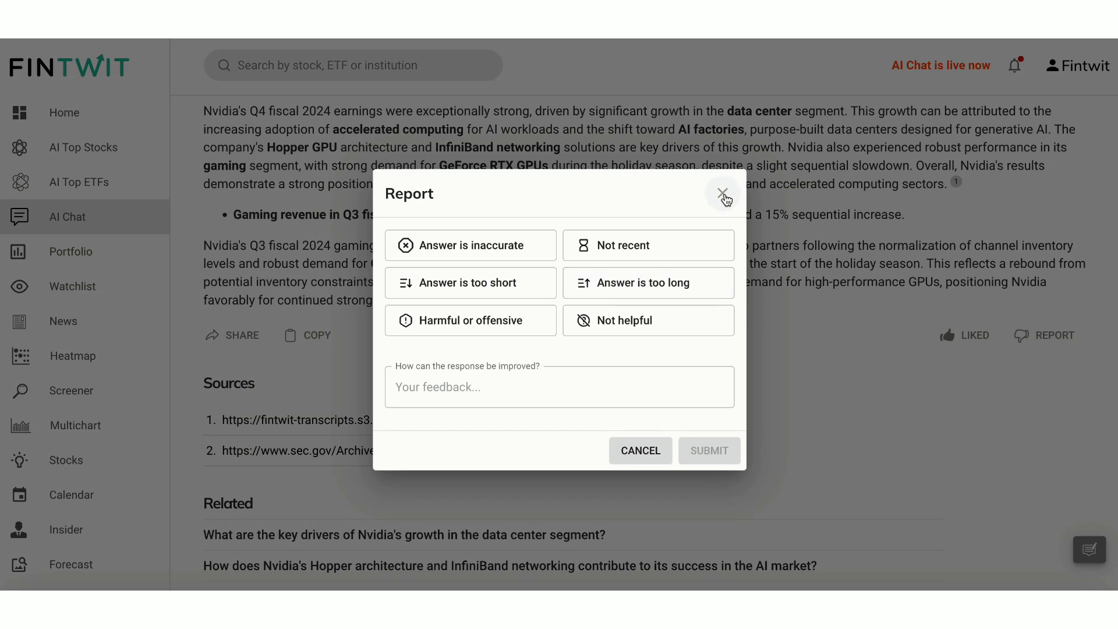
pyautogui.click(669, 249)
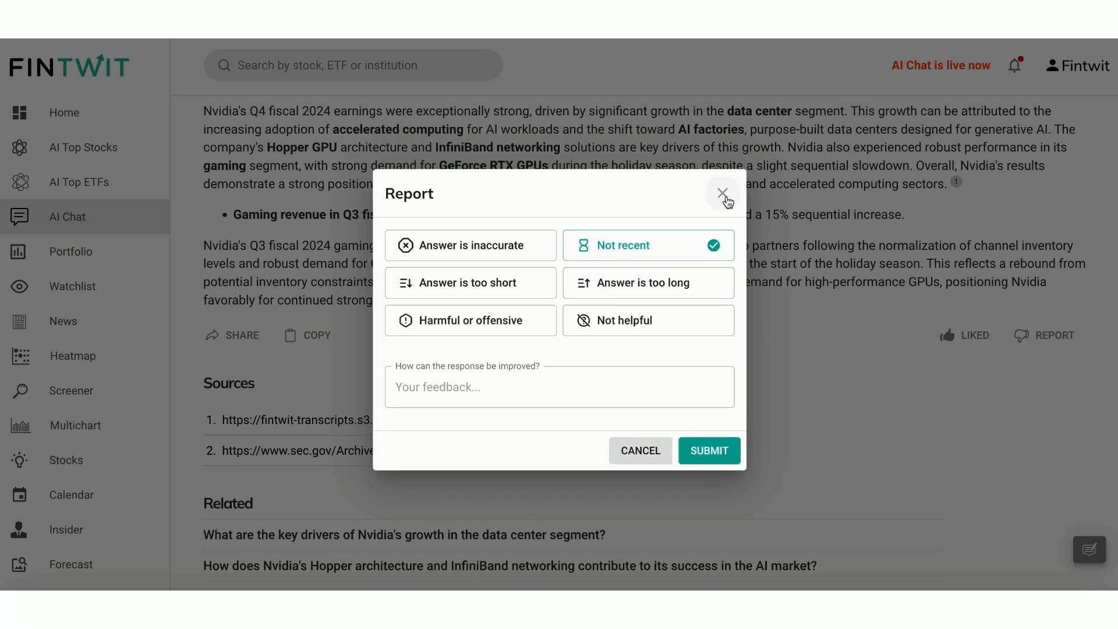
pyautogui.click(724, 196)
# - Copy the answer text and review the chat's sharing options without sharing
pyautogui.click(316, 338)
pyautogui.click(226, 340)
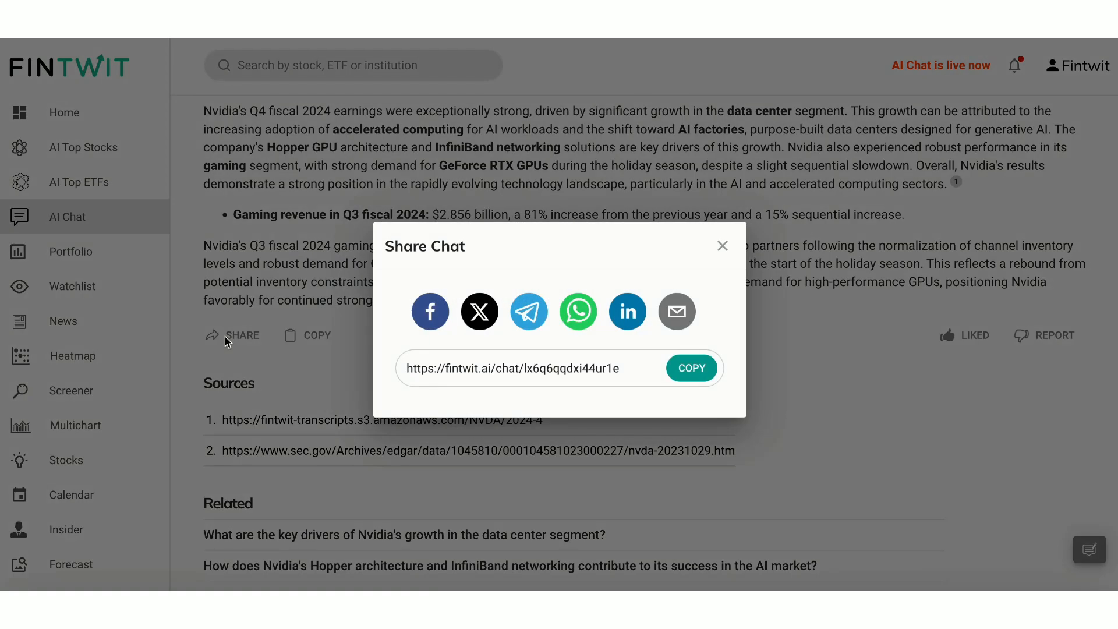
pyautogui.click(723, 246)
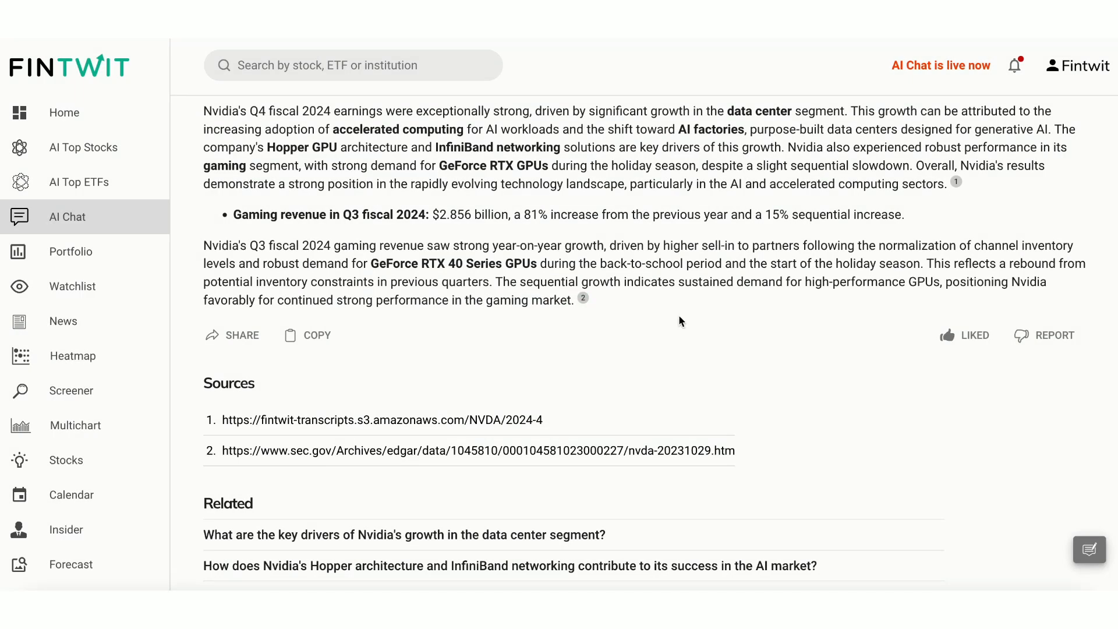
pyautogui.scroll(-5, 679, 315)
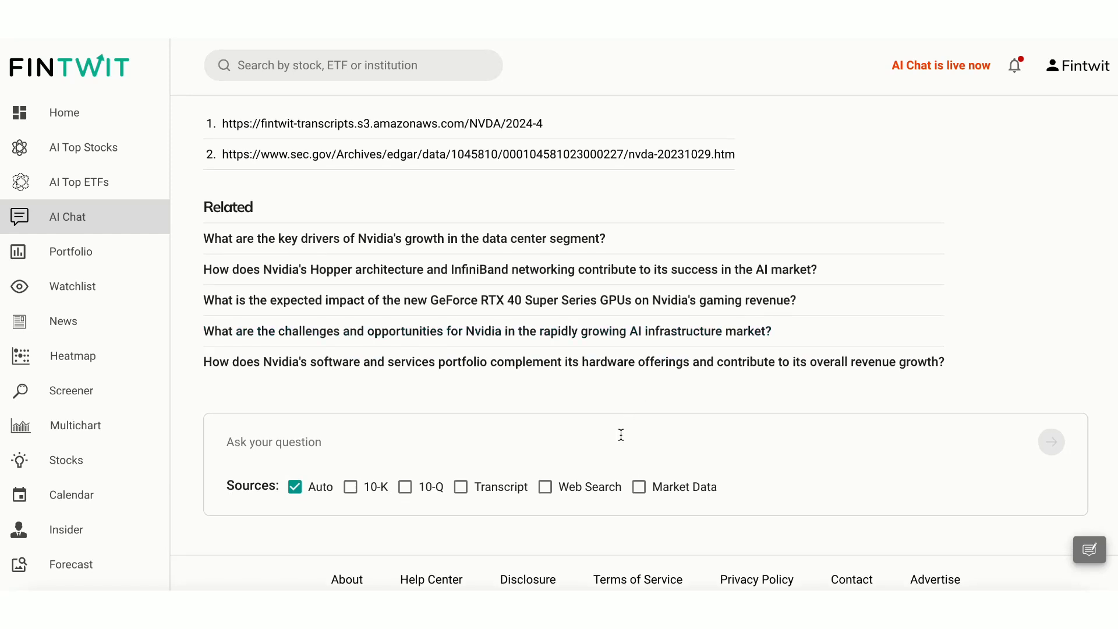
# - Ask 'Latest news about Nvidia' using Web Search and highlight the 10-for-1 split and stock price lines
pyautogui.click(621, 434)
pyautogui.write('latest')
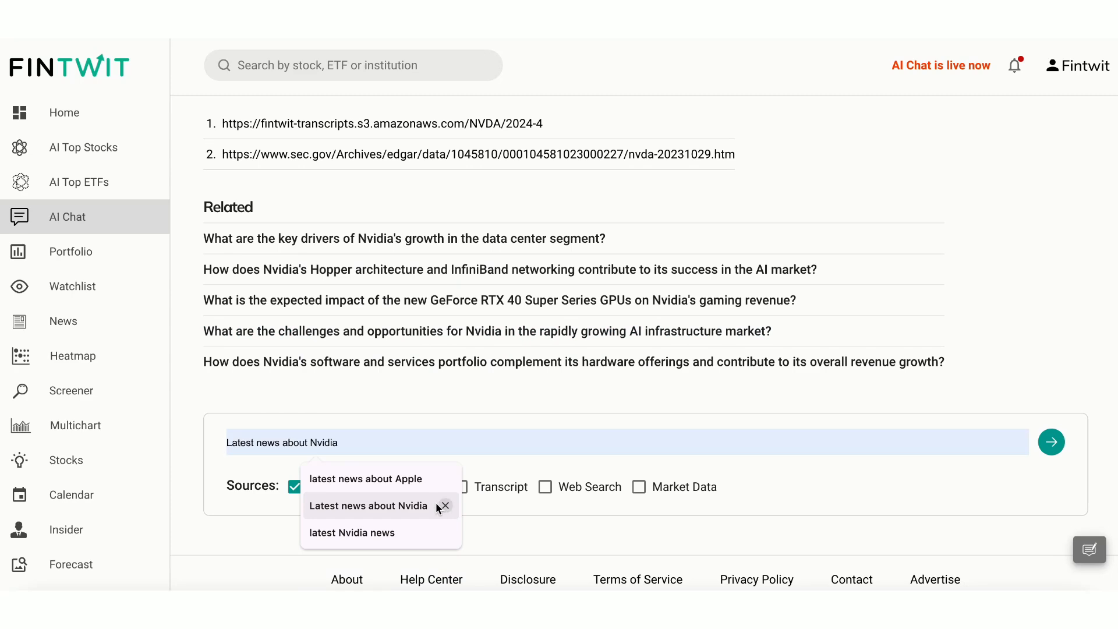
pyautogui.click(437, 505)
pyautogui.click(556, 490)
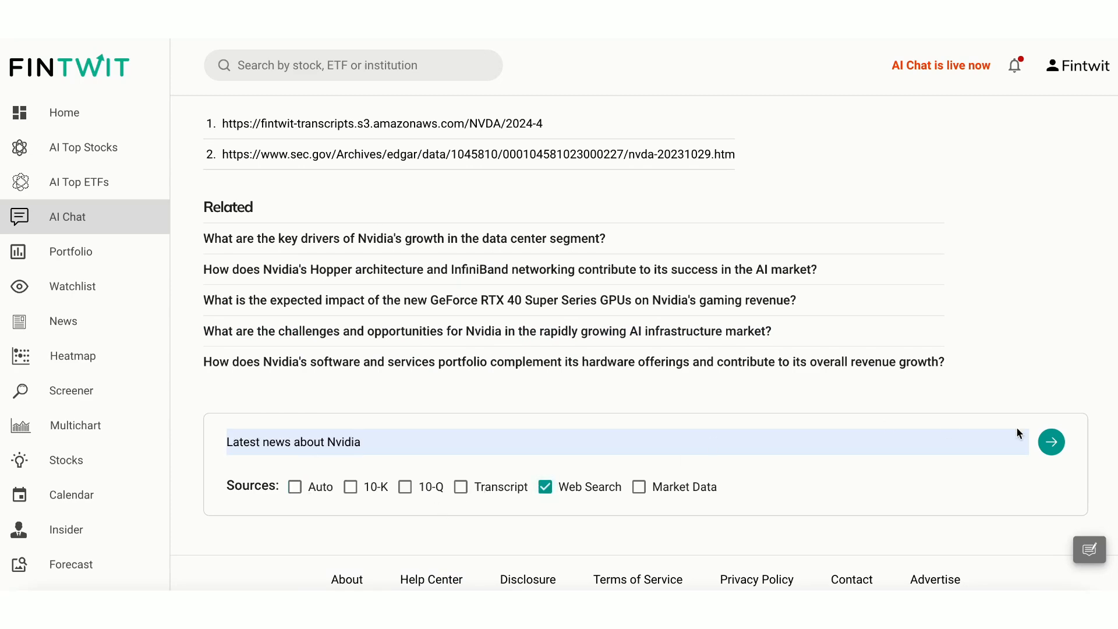
pyautogui.click(1057, 443)
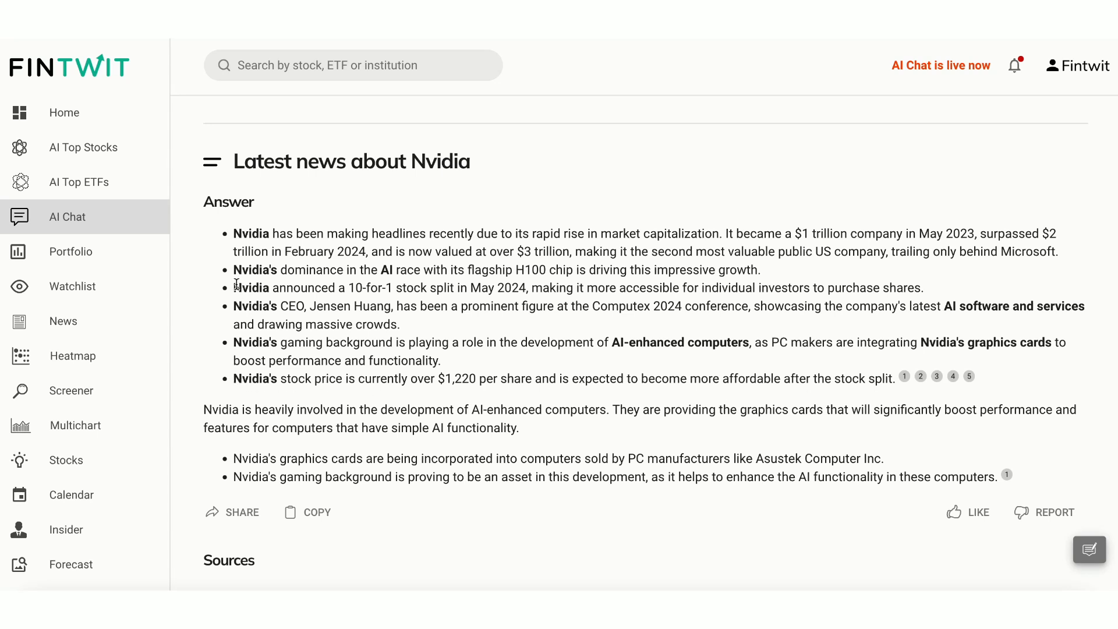
pyautogui.moveTo(235, 285); pyautogui.dragTo(598, 288)
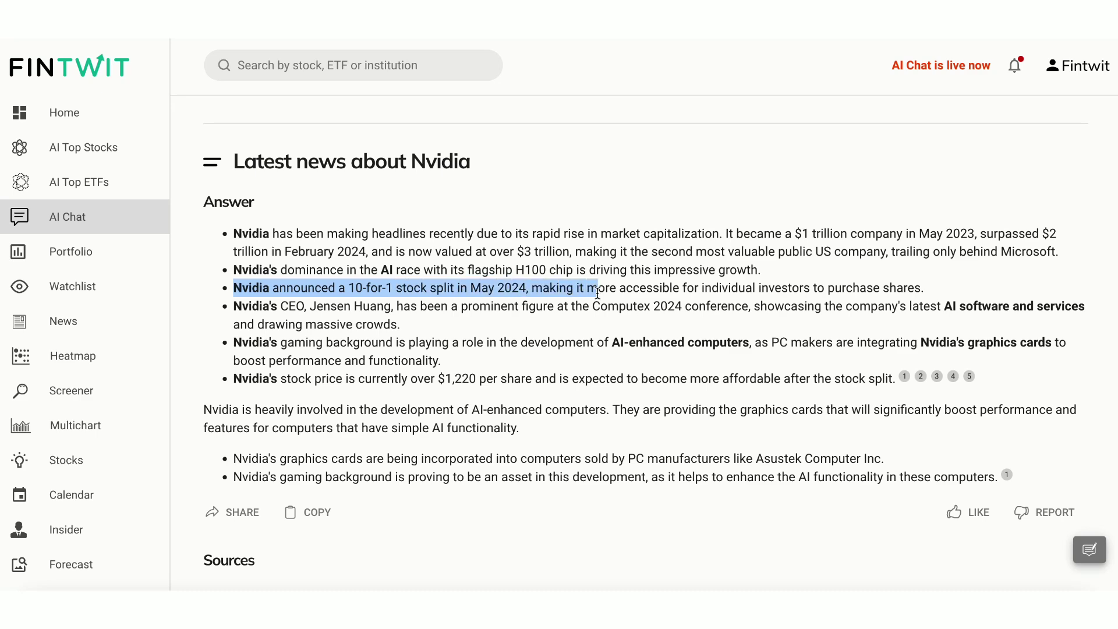
pyautogui.click(234, 376)
pyautogui.moveTo(234, 376); pyautogui.dragTo(888, 382)
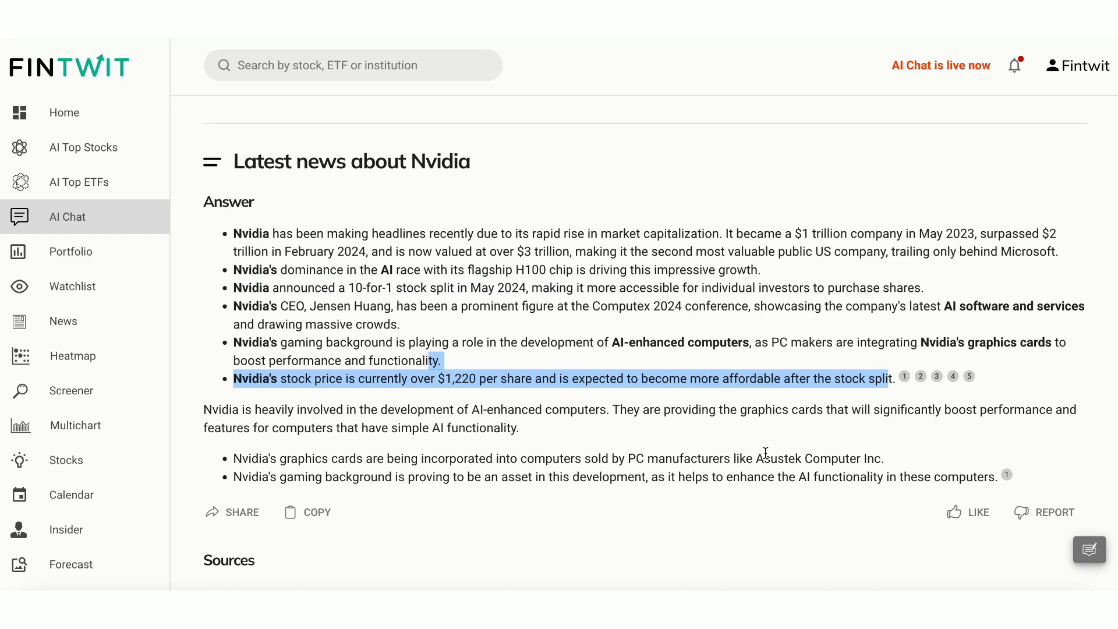
pyautogui.scroll(-1, 765, 453)
pyautogui.scroll(-3, 766, 454)
pyautogui.scroll(-3, 765, 453)
# - Ask 'should I buy Nvidia now' and highlight the bubble concerns, stock split and trading volume points
pyautogui.click(712, 530)
pyautogui.write('sh')
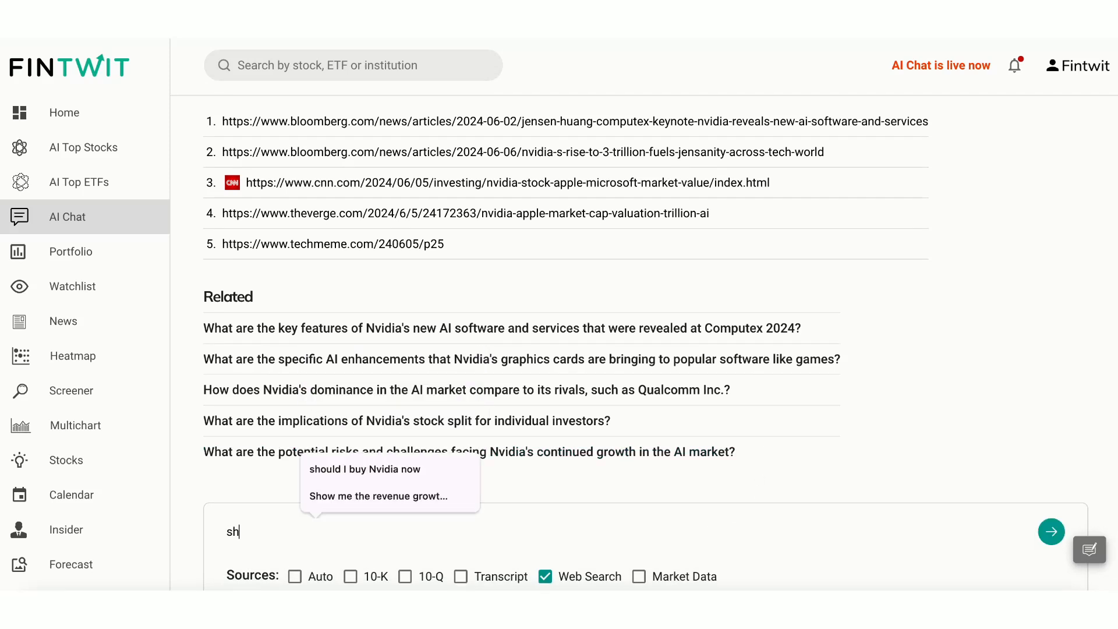
pyautogui.write('ould i buy Nvidia now')
pyautogui.click(407, 574)
pyautogui.click(1049, 535)
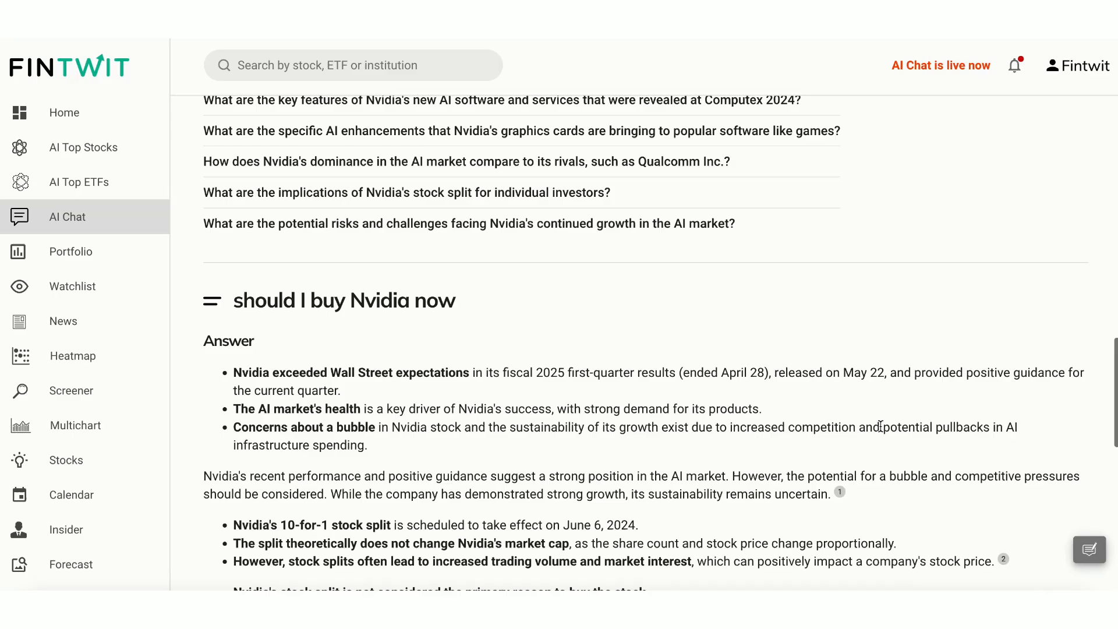
pyautogui.scroll(-1, 881, 427)
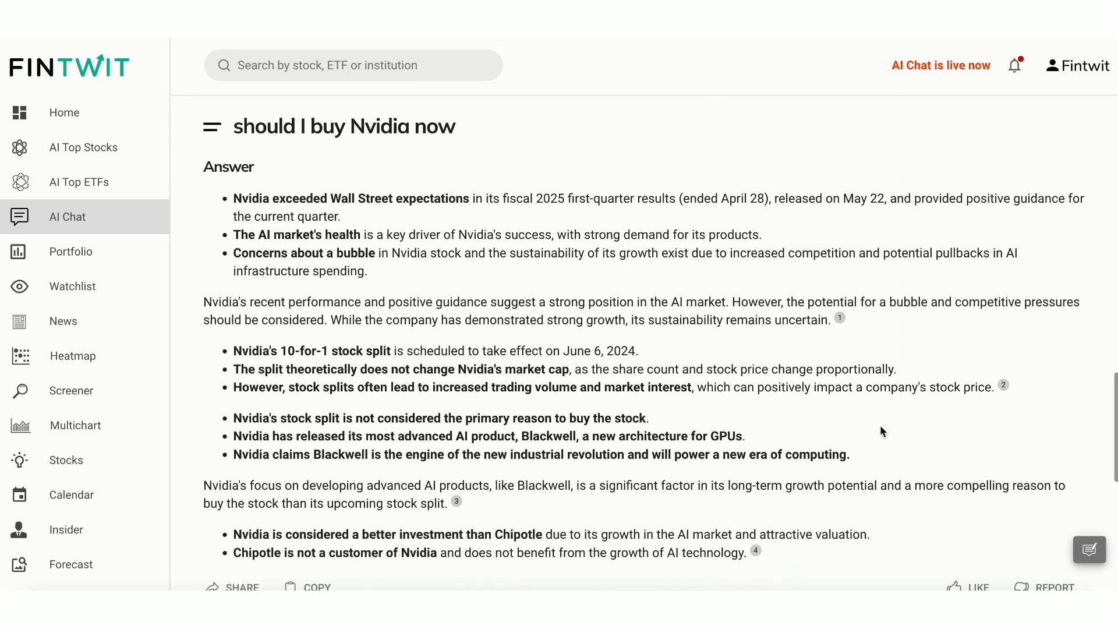
pyautogui.scroll(-1, 881, 428)
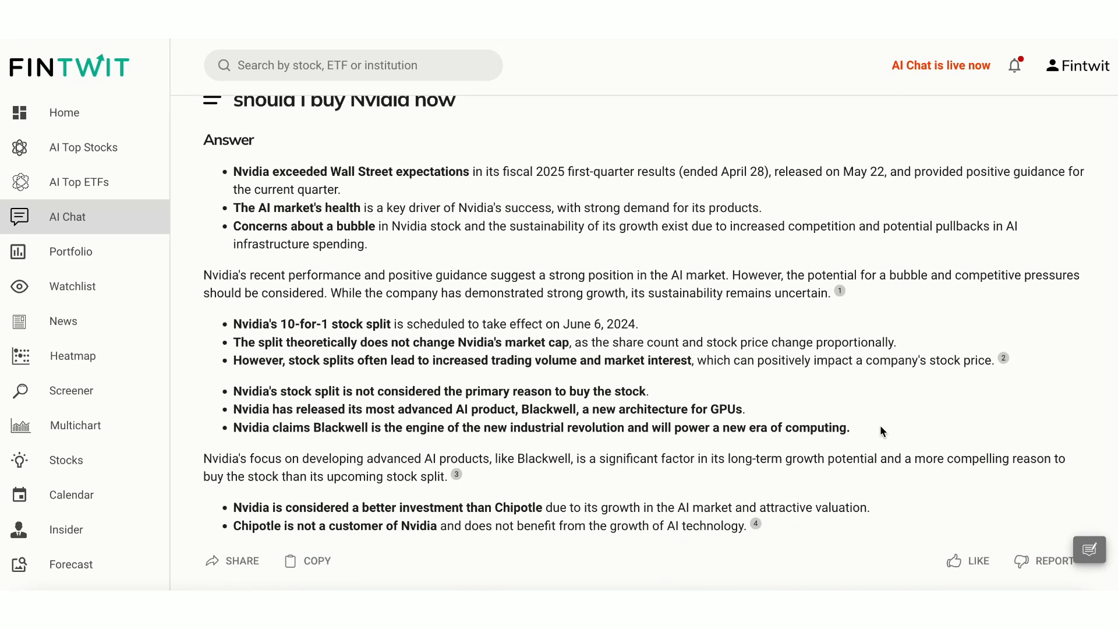
pyautogui.scroll(1, 881, 428)
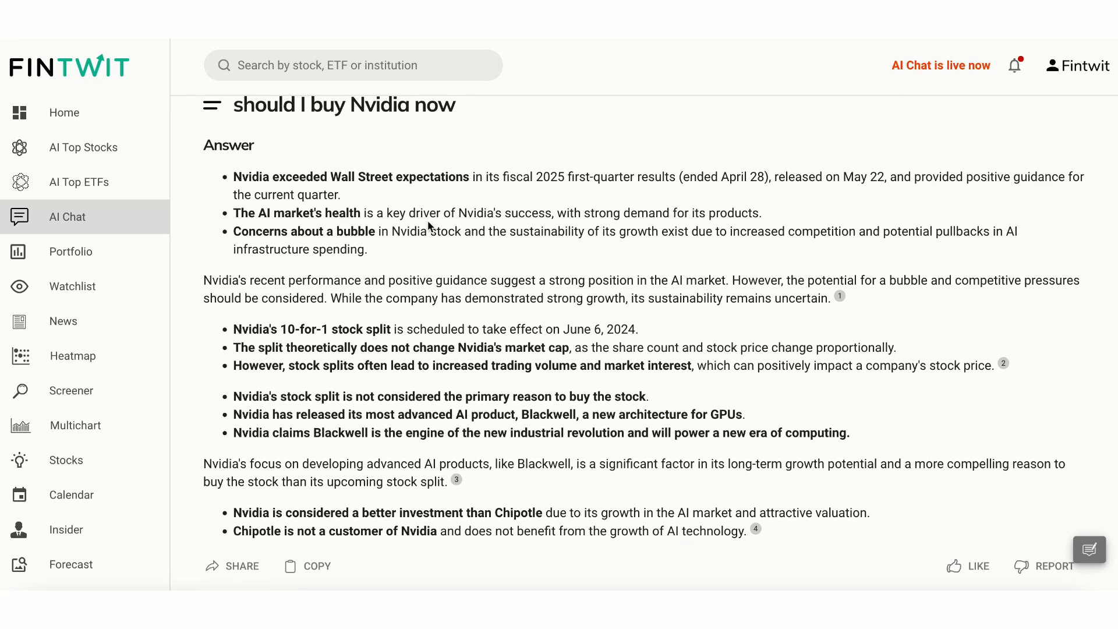
pyautogui.moveTo(233, 231); pyautogui.dragTo(488, 231)
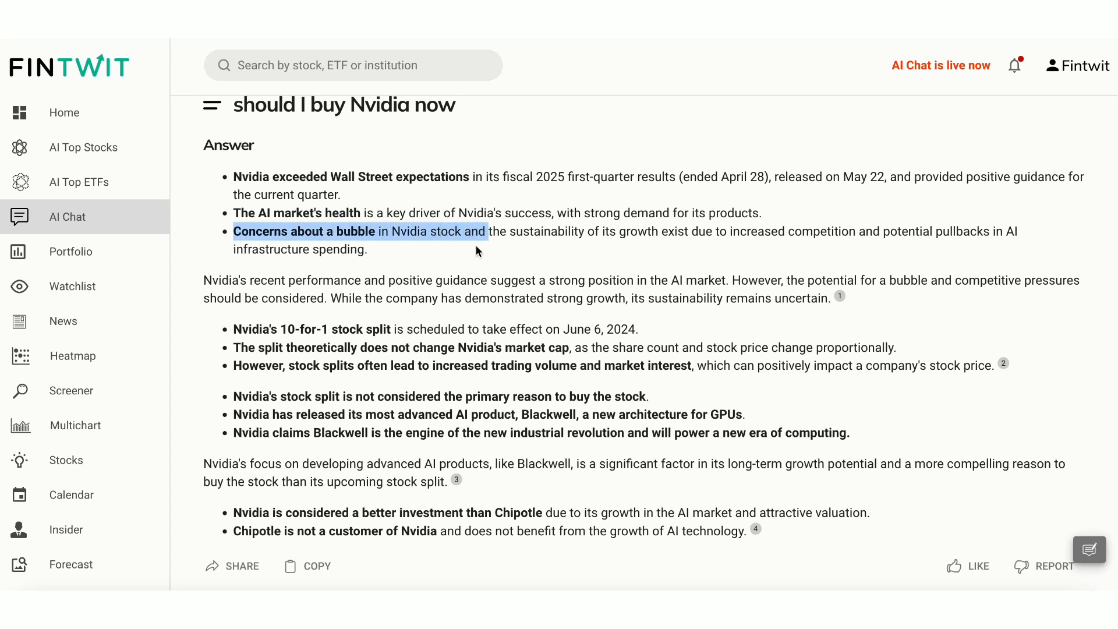
pyautogui.moveTo(234, 329); pyautogui.dragTo(535, 325)
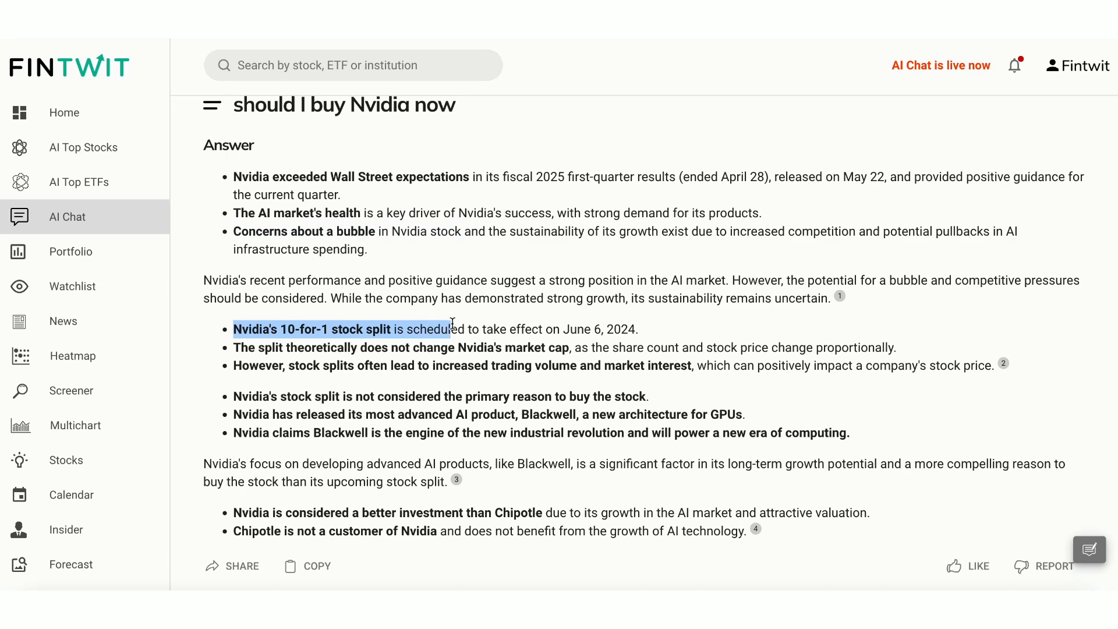
pyautogui.scroll(-1, 407, 405)
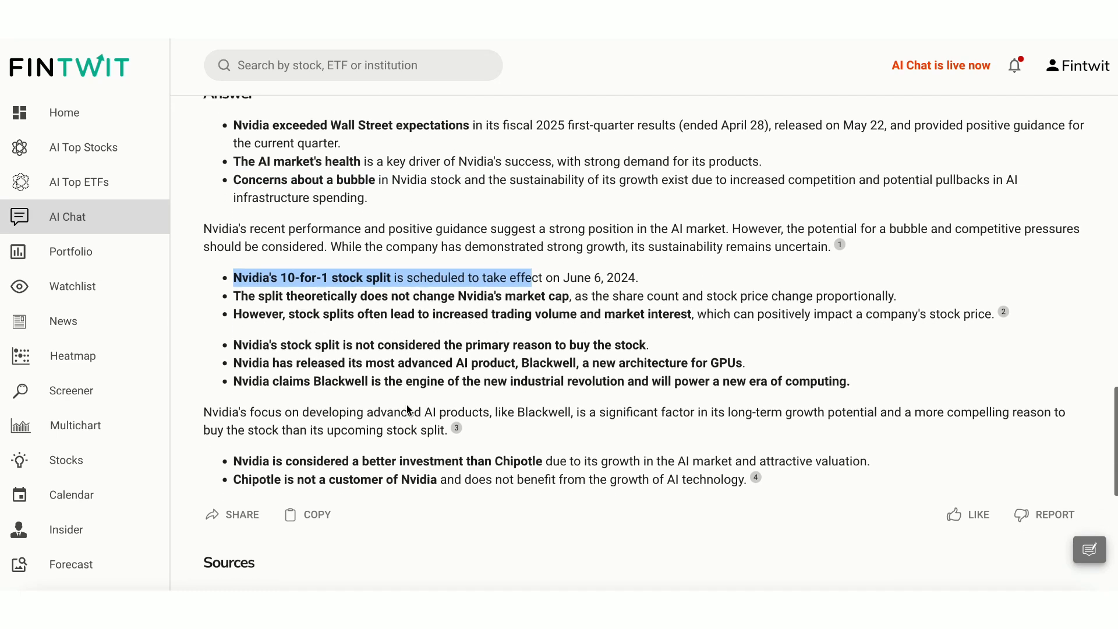
pyautogui.moveTo(234, 283); pyautogui.dragTo(706, 282)
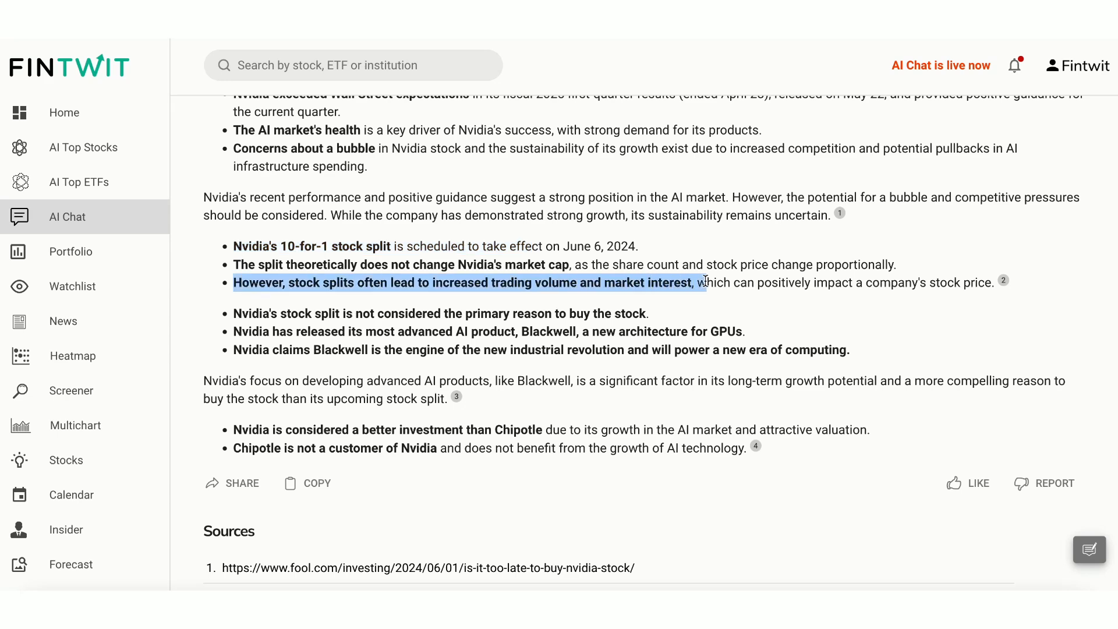
pyautogui.scroll(-1, 704, 282)
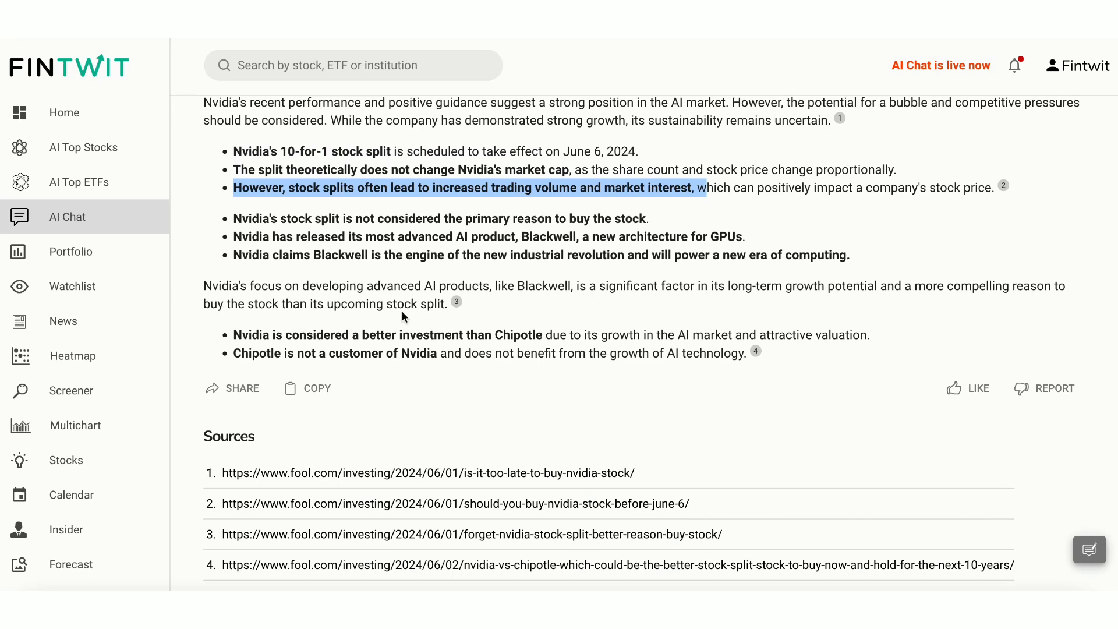
pyautogui.scroll(-1, 402, 312)
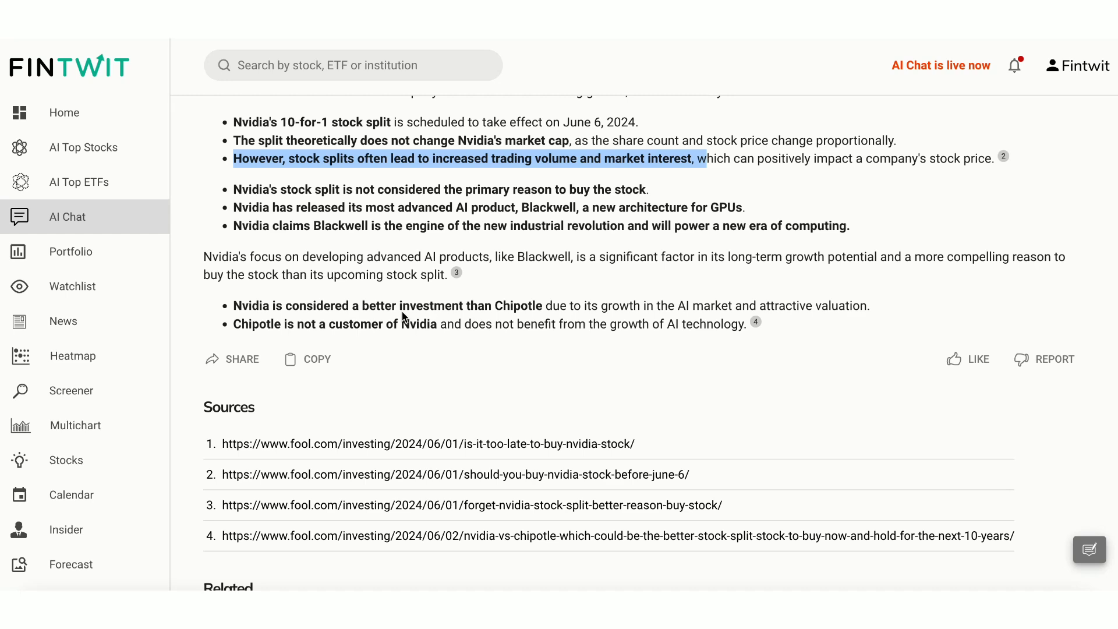
pyautogui.scroll(-3, 584, 405)
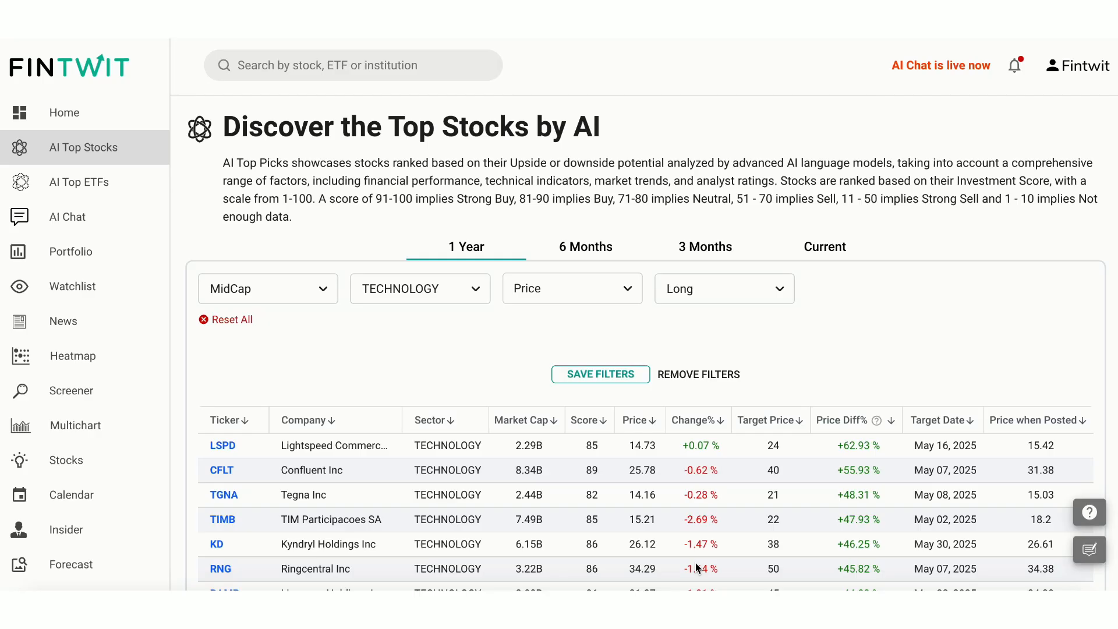
# - View the AI Top Stocks picks for the 6-month and current horizons, then return to 1 year
pyautogui.click(111, 149)
pyautogui.scroll(-1, 541, 244)
pyautogui.scroll(1, 541, 243)
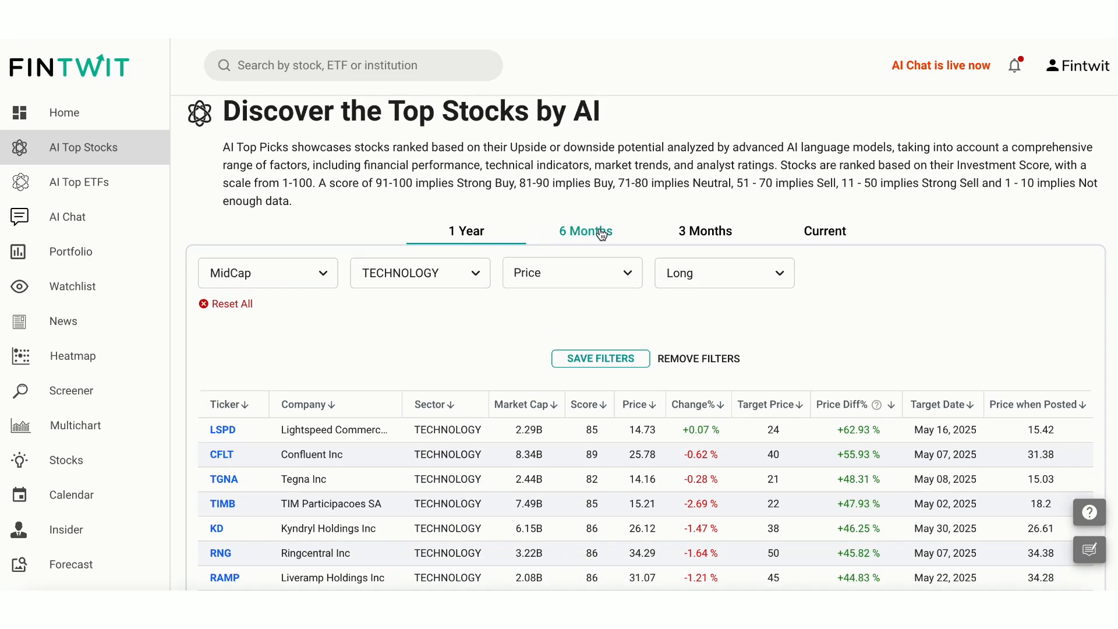
pyautogui.click(594, 231)
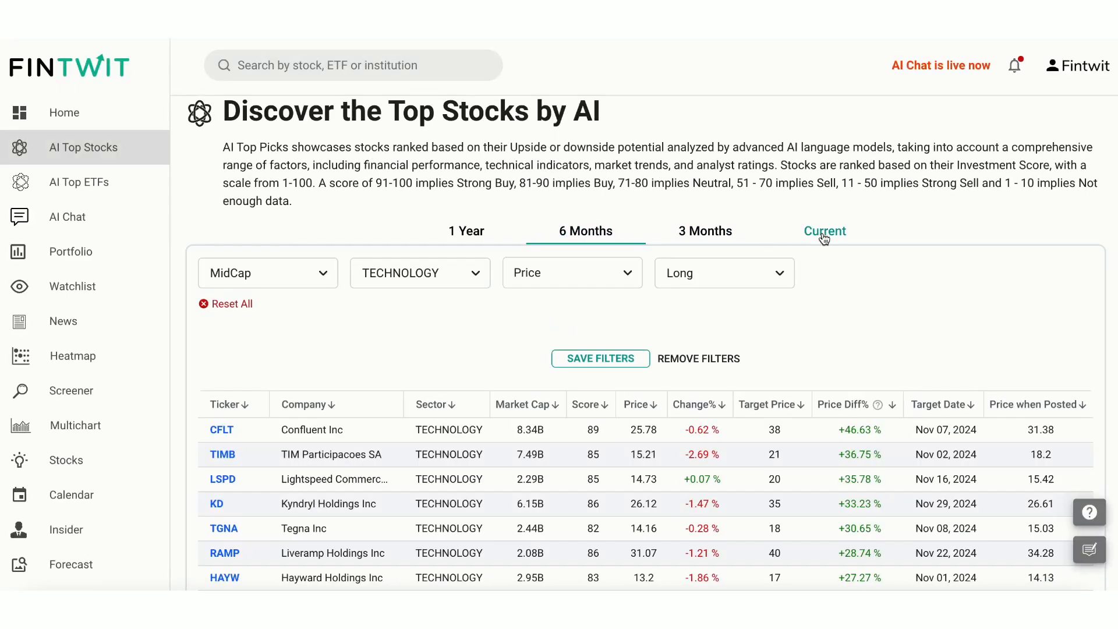
pyautogui.click(822, 232)
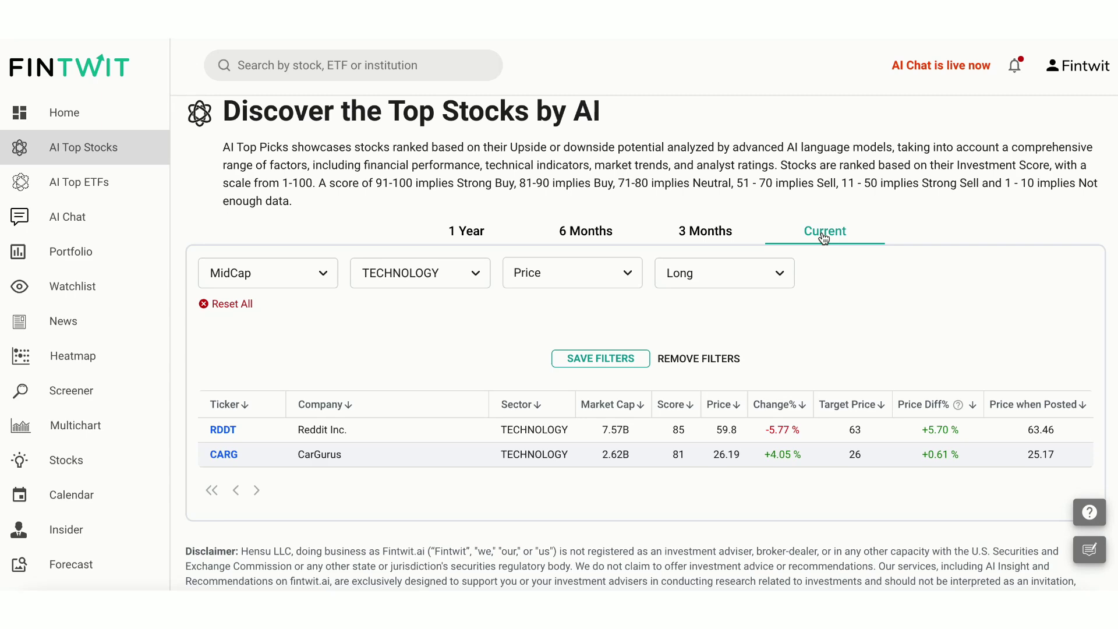
pyautogui.click(472, 235)
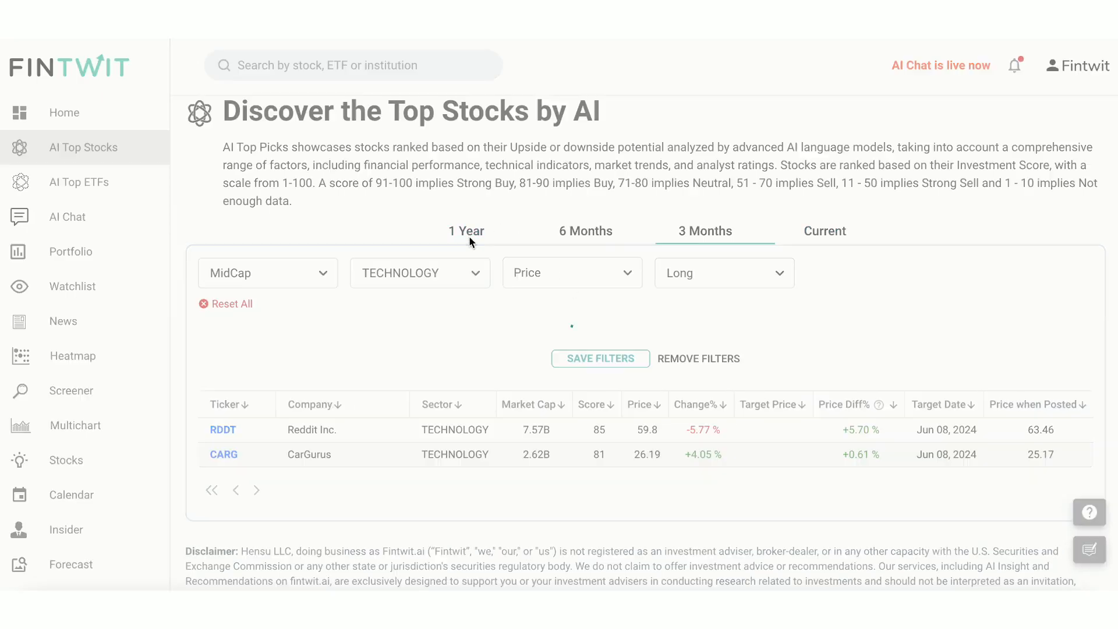
# - Reset all filters, then limit picks to Mid Cap, Long positions and the TECHNOLOGY sector
pyautogui.click(688, 273)
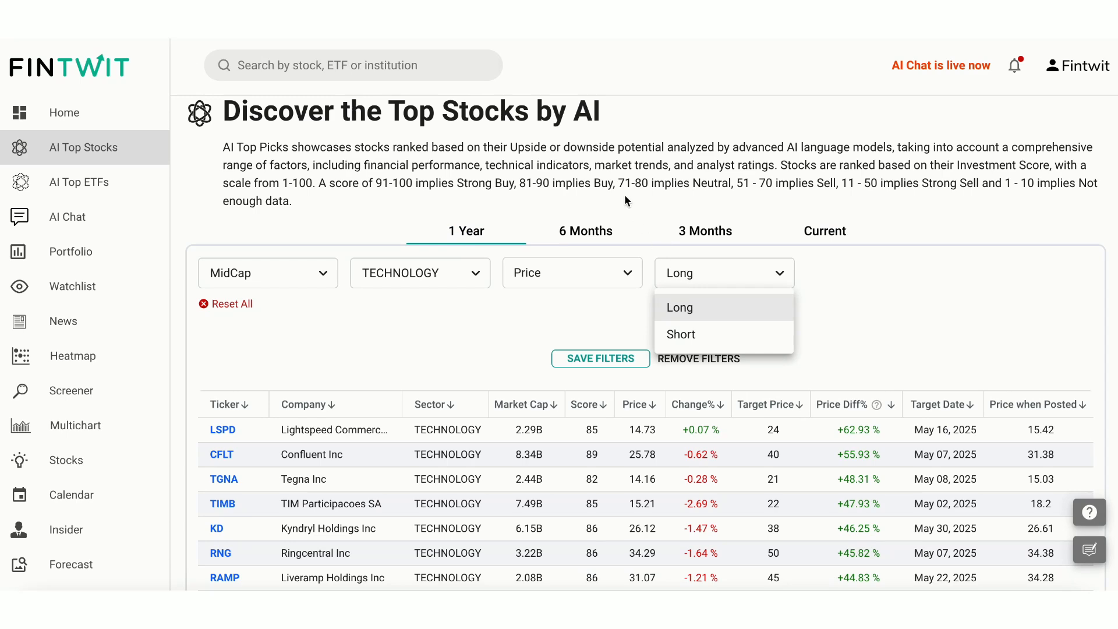
pyautogui.click(682, 308)
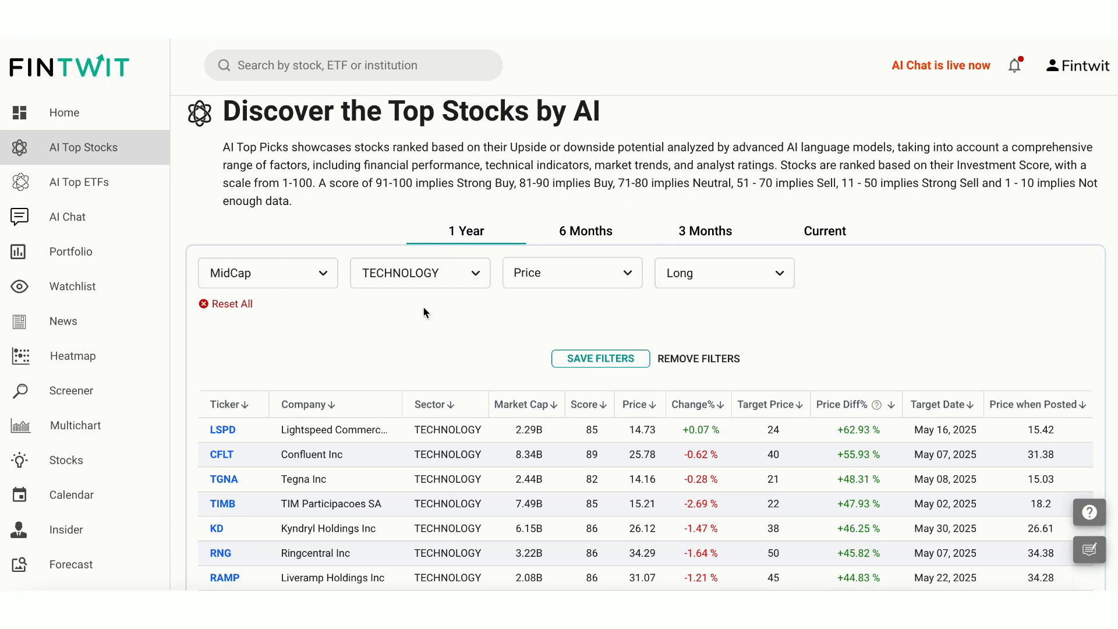
pyautogui.click(232, 304)
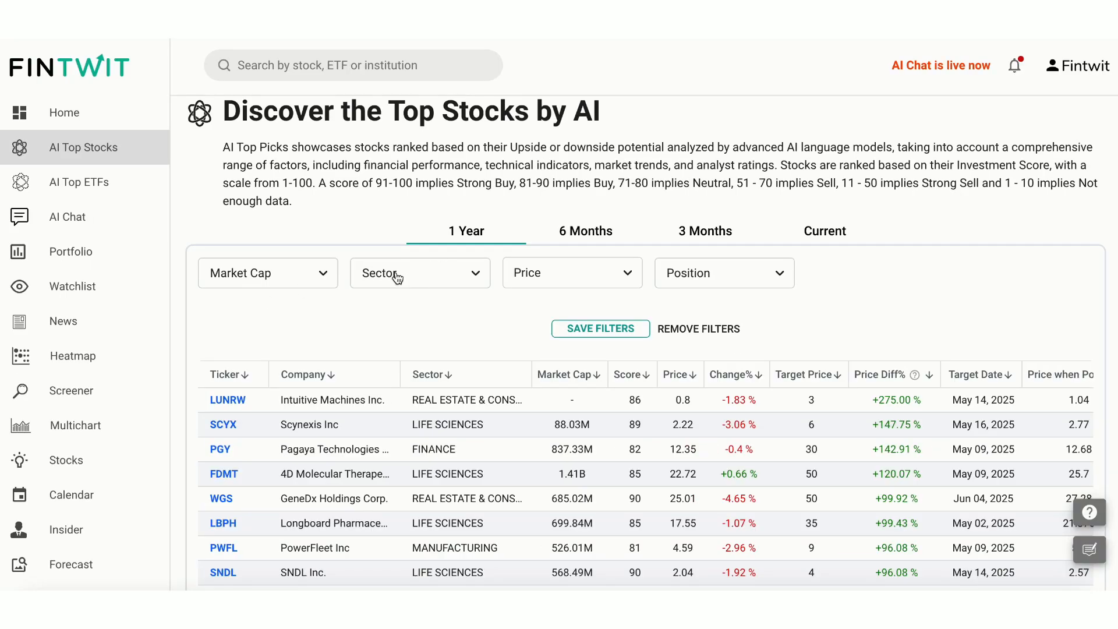
pyautogui.click(316, 272)
pyautogui.click(263, 362)
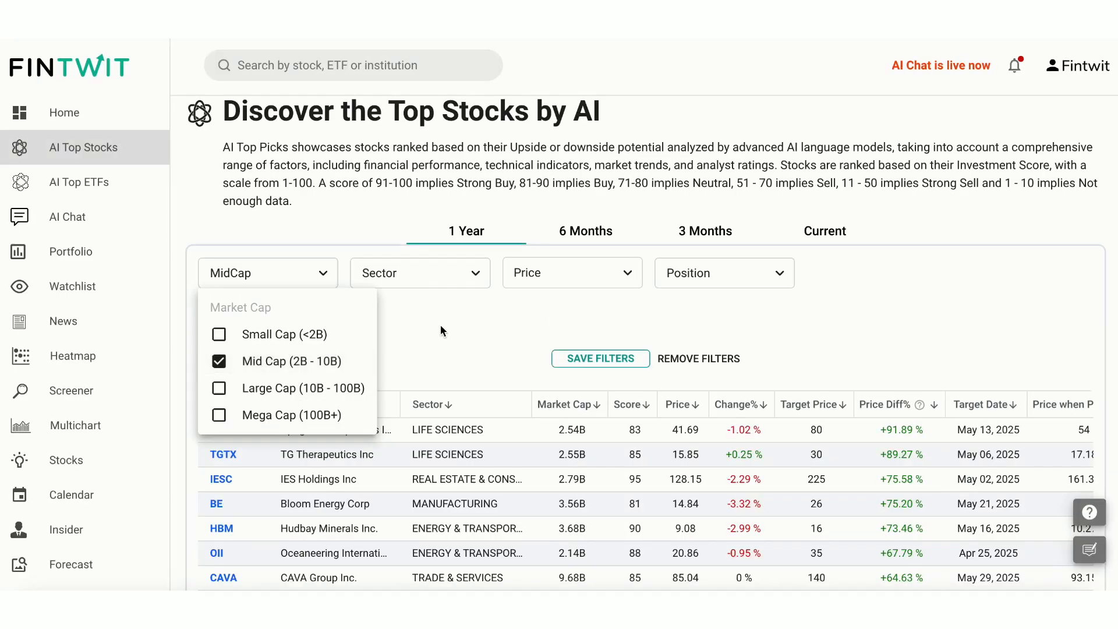
pyautogui.click(469, 304)
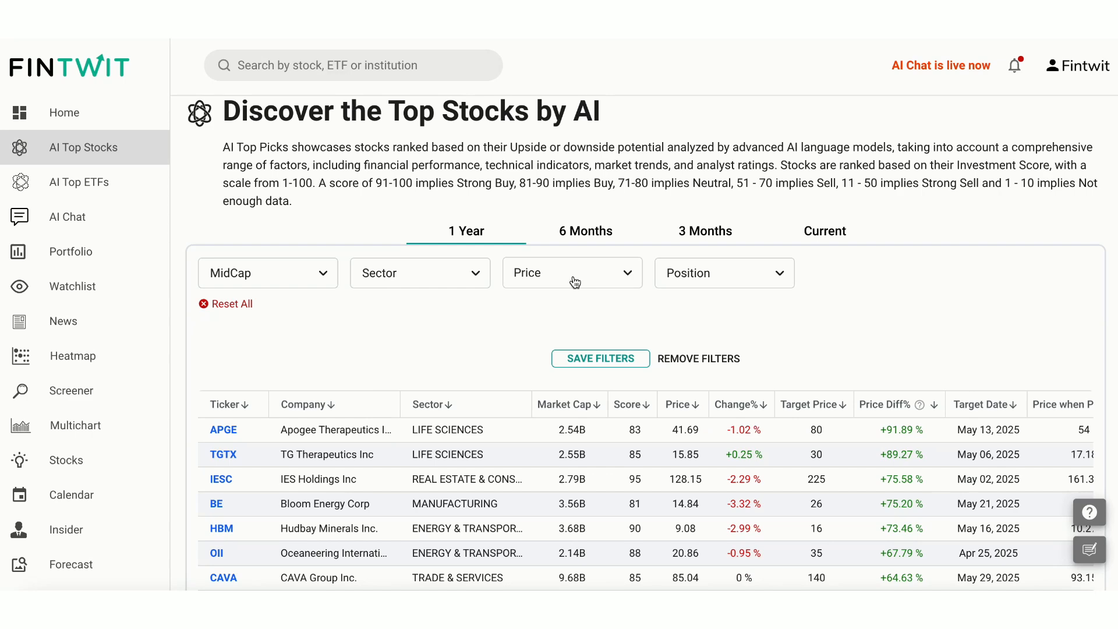
pyautogui.click(680, 274)
pyautogui.click(692, 308)
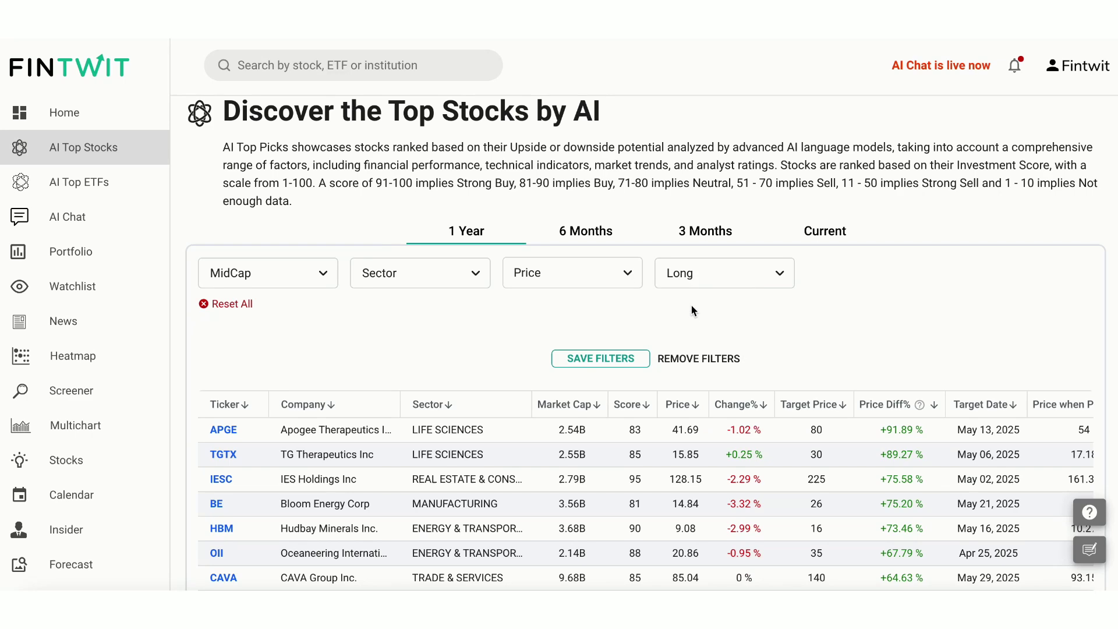
pyautogui.click(479, 280)
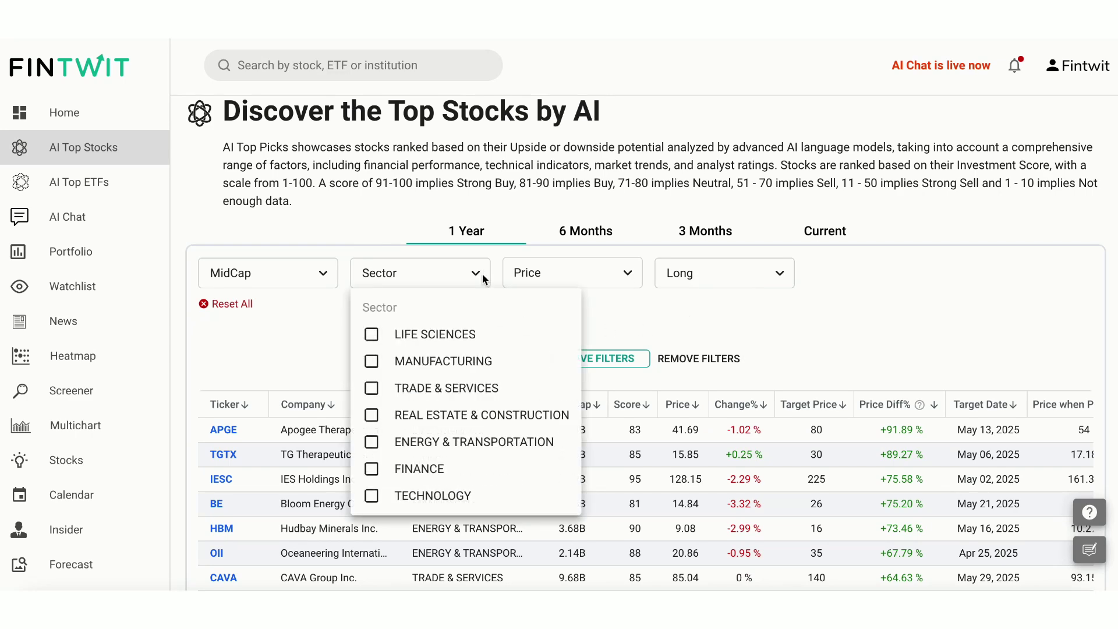
pyautogui.click(444, 496)
pyautogui.click(615, 315)
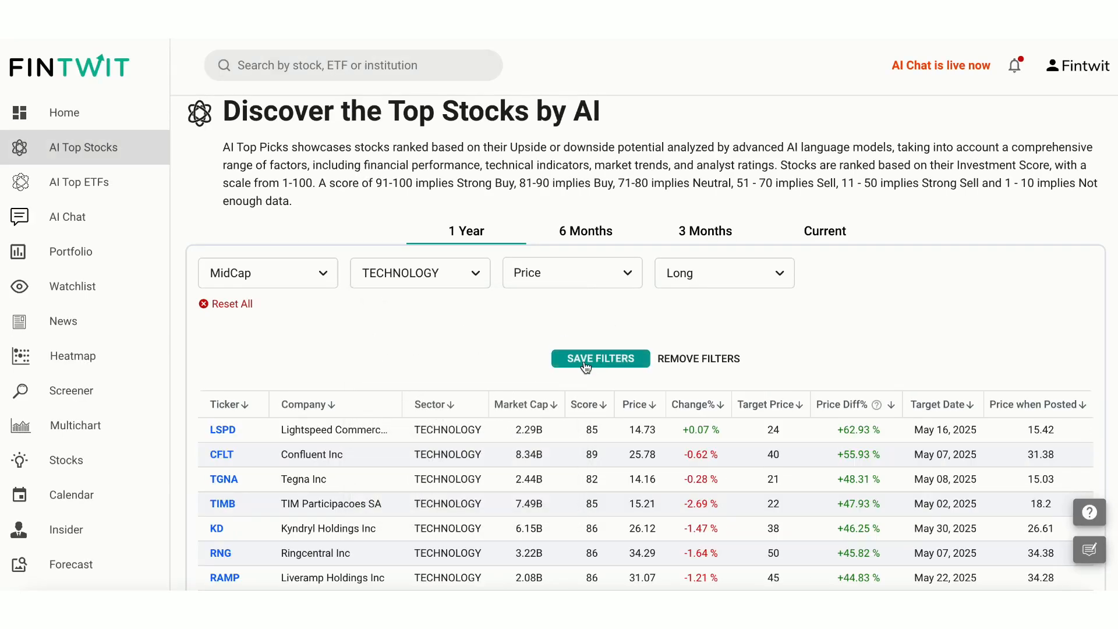
pyautogui.scroll(-1, 449, 358)
pyautogui.scroll(2, 450, 358)
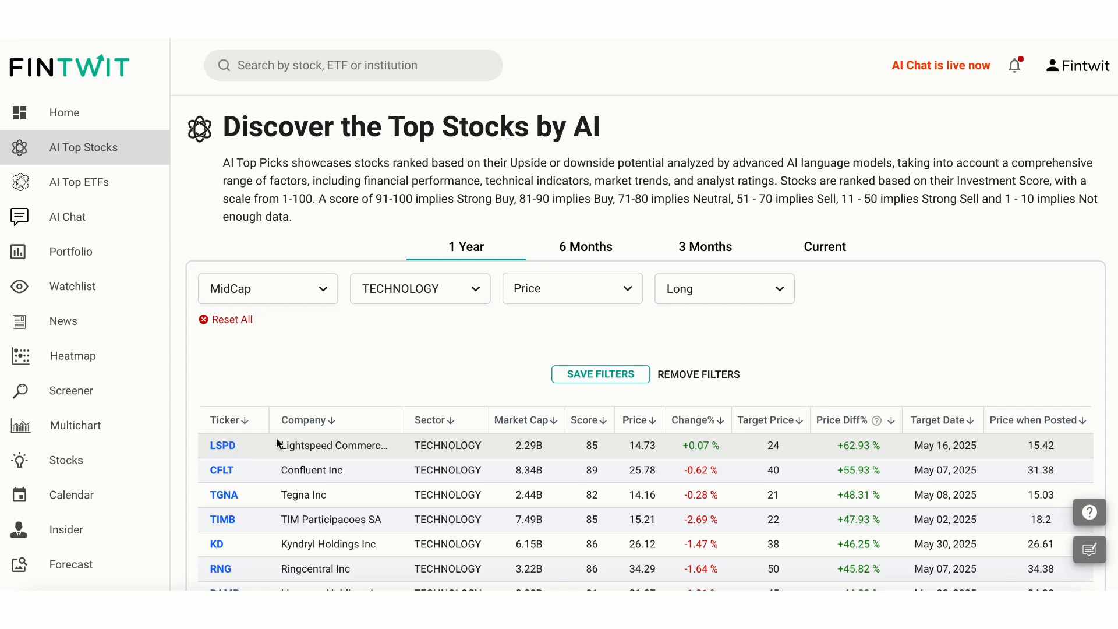
# - Save the mid-cap technology long-position filter set
pyautogui.click(568, 375)
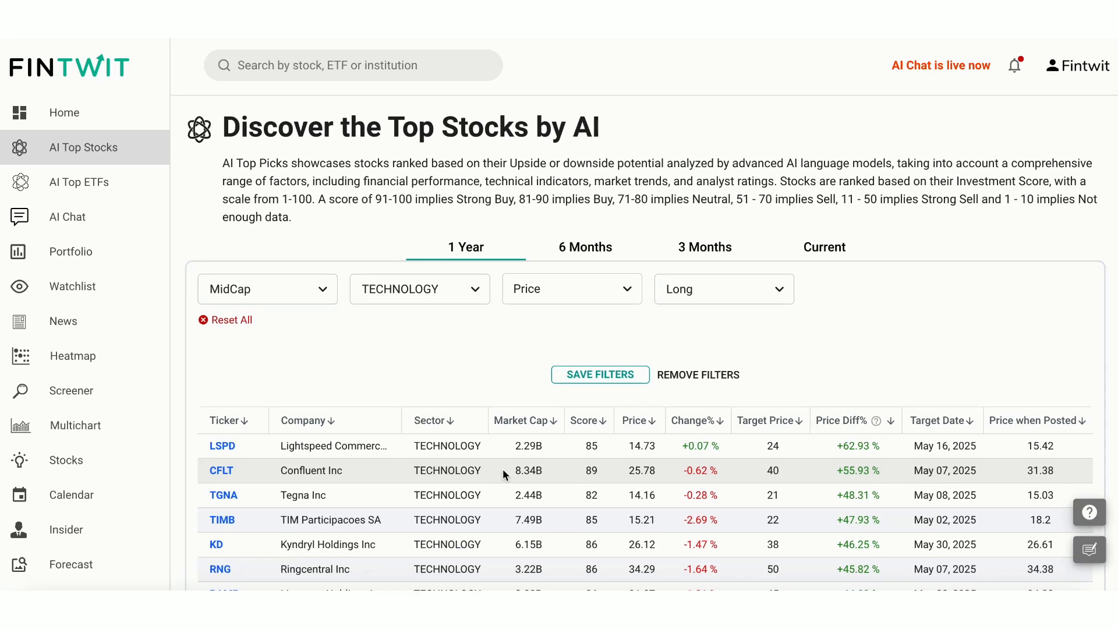
pyautogui.scroll(-2, 502, 472)
pyautogui.scroll(-2, 502, 472)
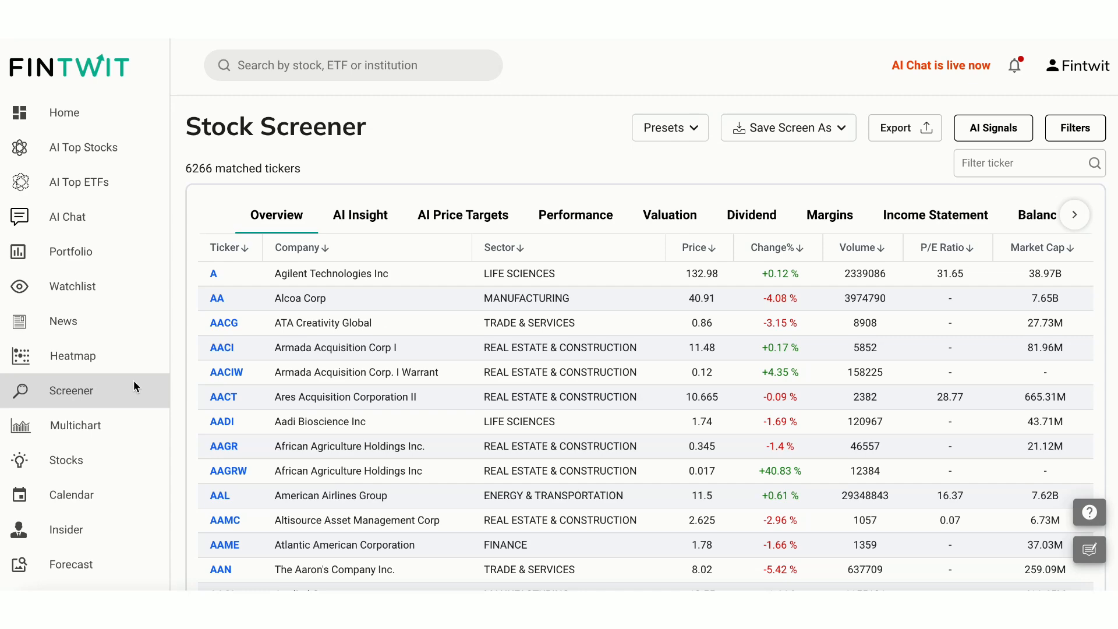
# - Browse the screener's Presets and Save Screen As menus unchanged, then bring up the AI Signals filters
pyautogui.click(696, 132)
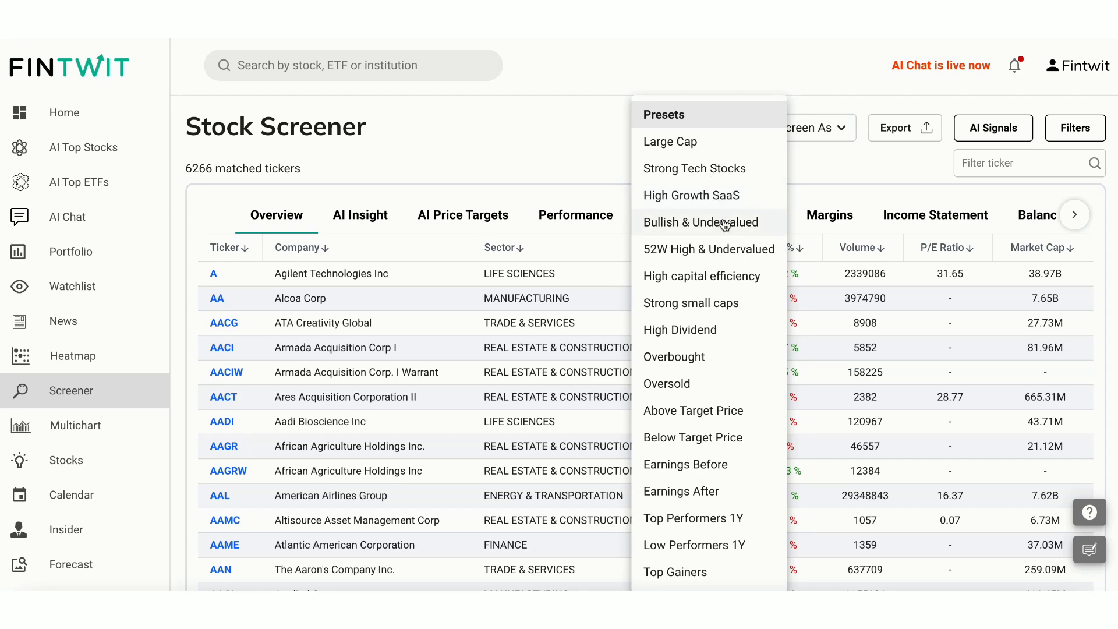
pyautogui.click(820, 158)
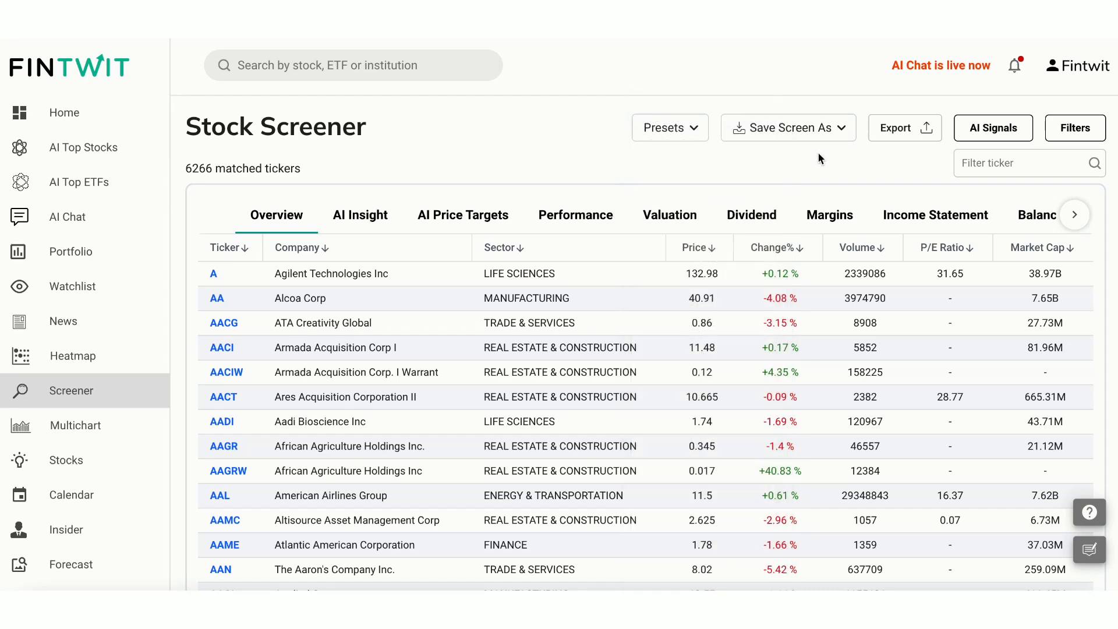
pyautogui.click(847, 129)
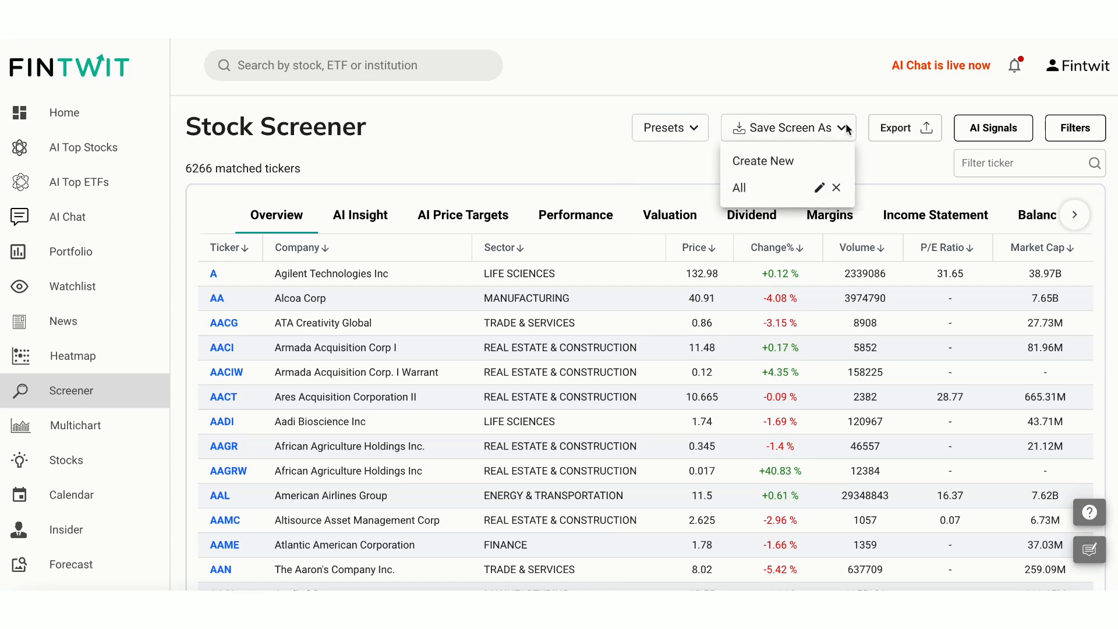
pyautogui.click(882, 154)
pyautogui.click(987, 129)
# - Browse the Investment Score, Sentiment, Technical Score and short-term target choices, then dismiss AI Signals unchanged
pyautogui.click(354, 253)
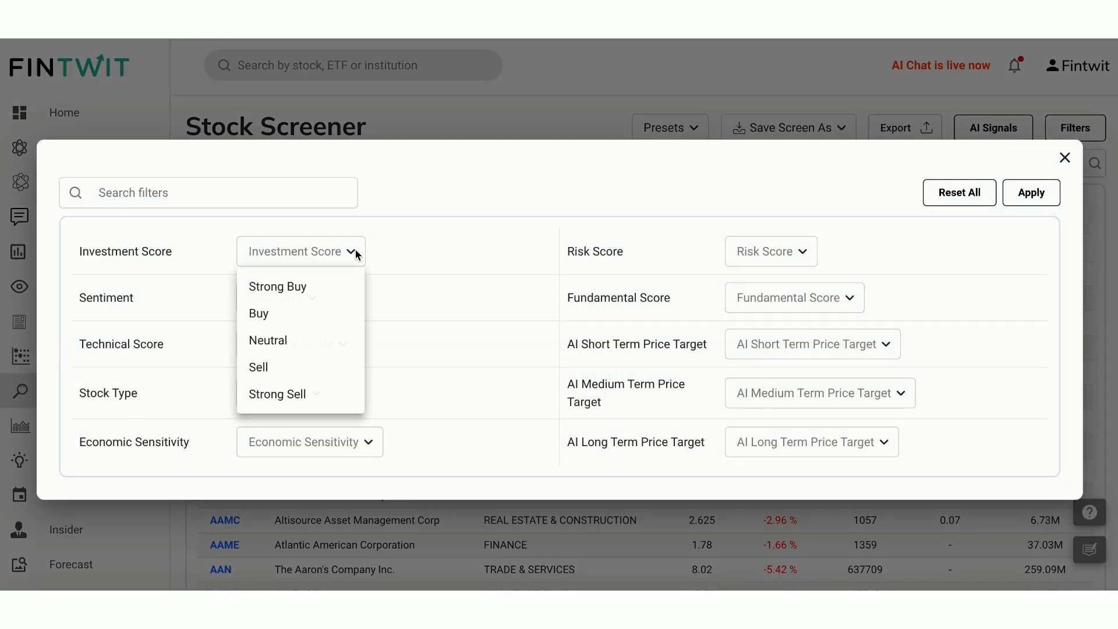
pyautogui.click(407, 289)
pyautogui.click(311, 298)
pyautogui.click(377, 297)
pyautogui.click(344, 344)
pyautogui.click(435, 336)
pyautogui.click(884, 344)
pyautogui.click(916, 297)
pyautogui.click(1065, 158)
# - Browse the Filters dialog's Descriptive, Financials and Technical tabs and its Analyst Target and ownership choices
pyautogui.click(1075, 133)
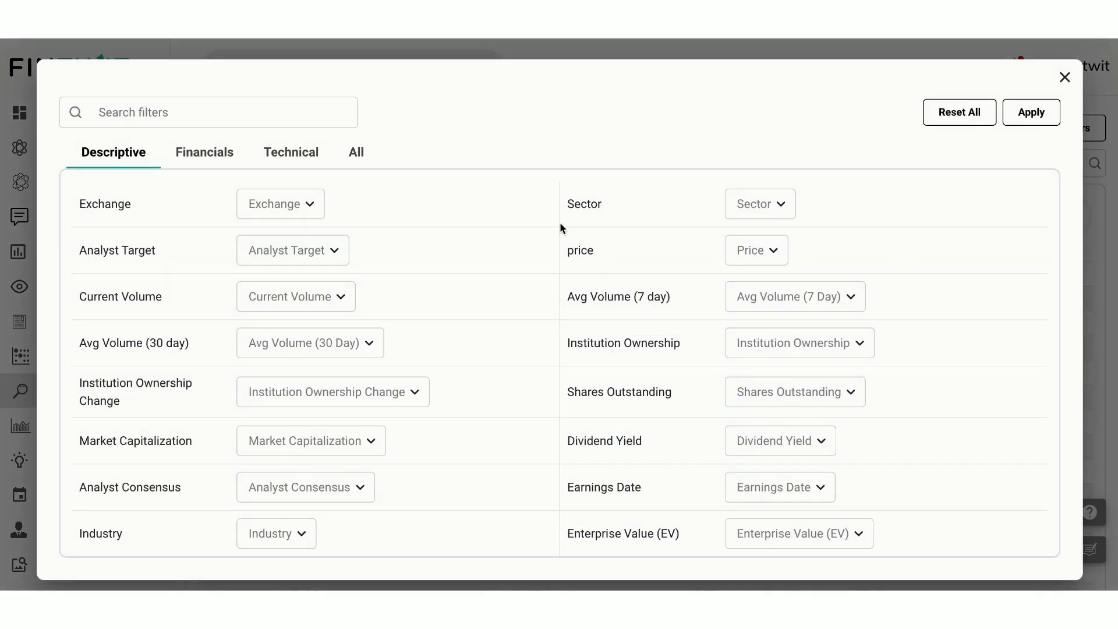
pyautogui.click(194, 152)
pyautogui.click(278, 155)
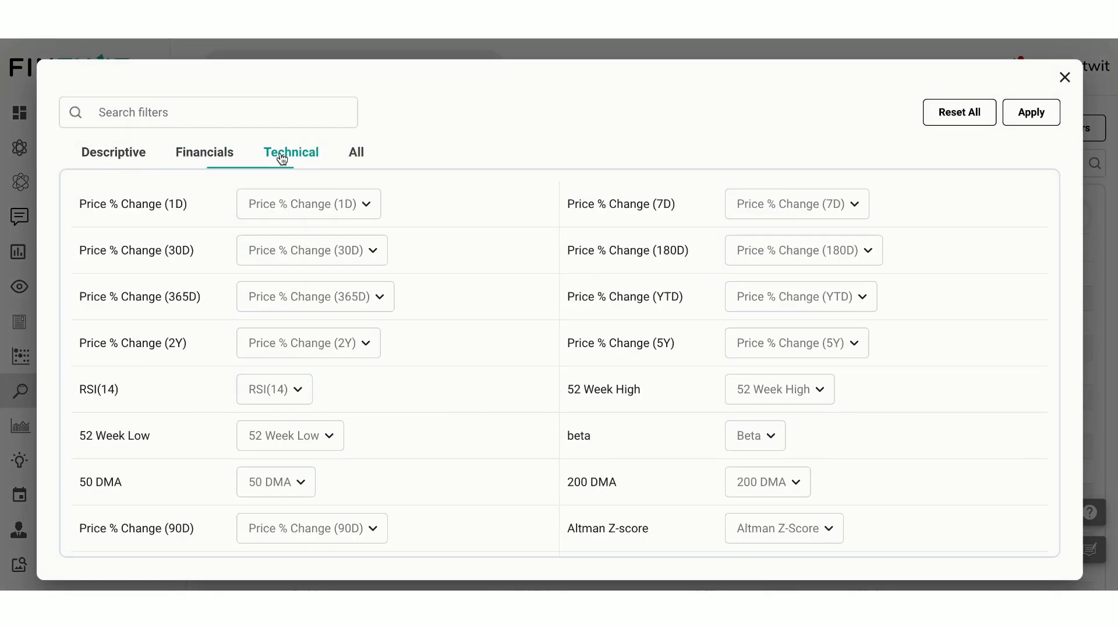
pyautogui.click(144, 155)
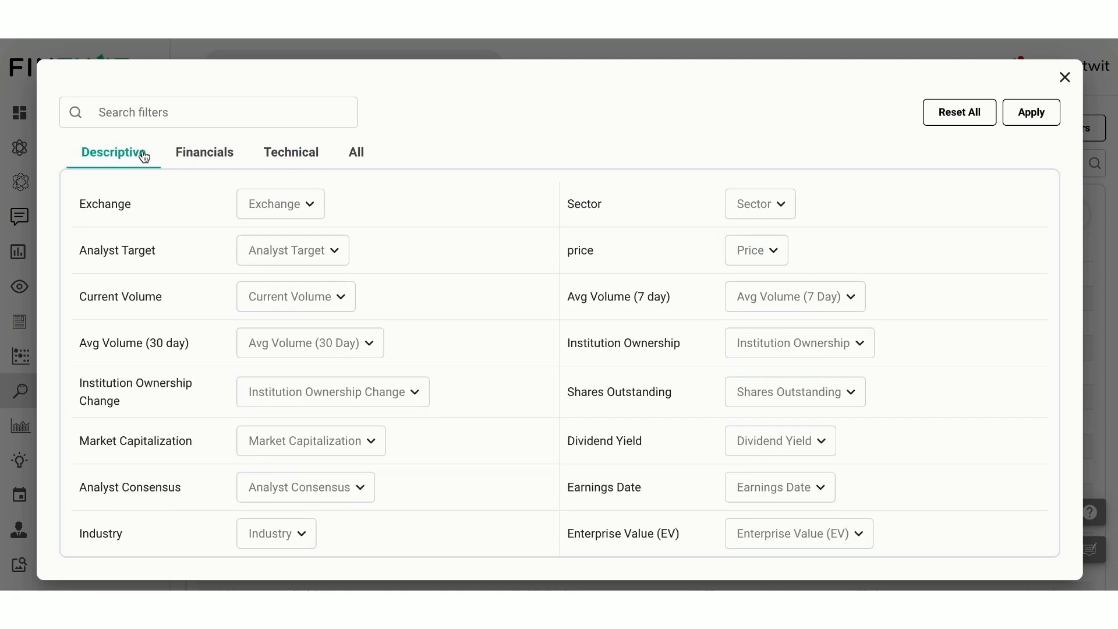
pyautogui.click(312, 252)
pyautogui.click(382, 242)
pyautogui.click(359, 396)
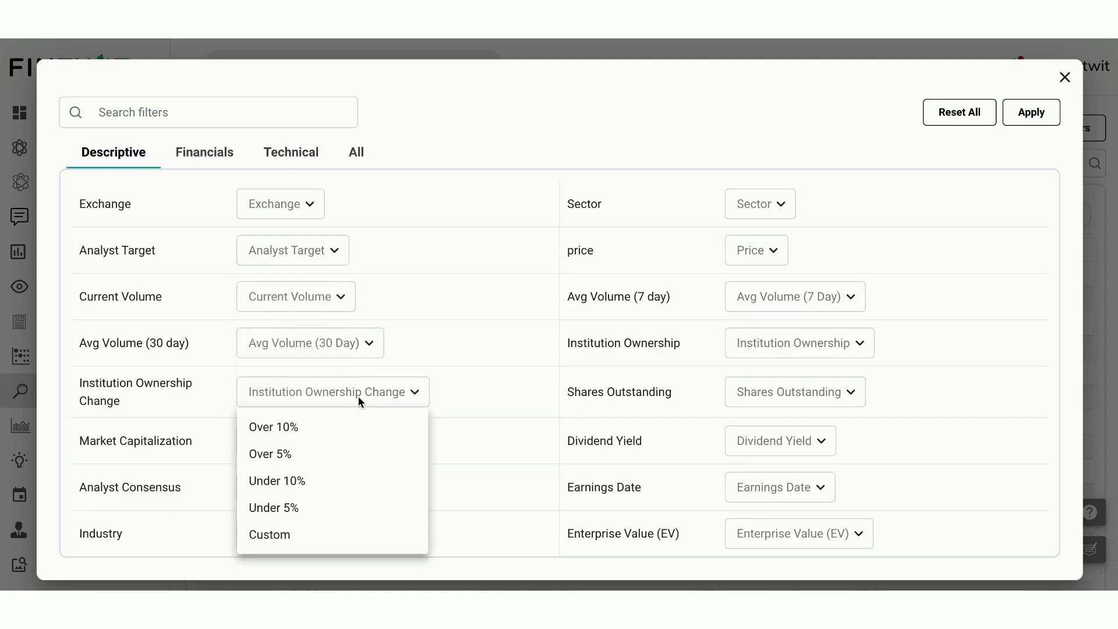
pyautogui.click(438, 329)
pyautogui.scroll(-1, 438, 334)
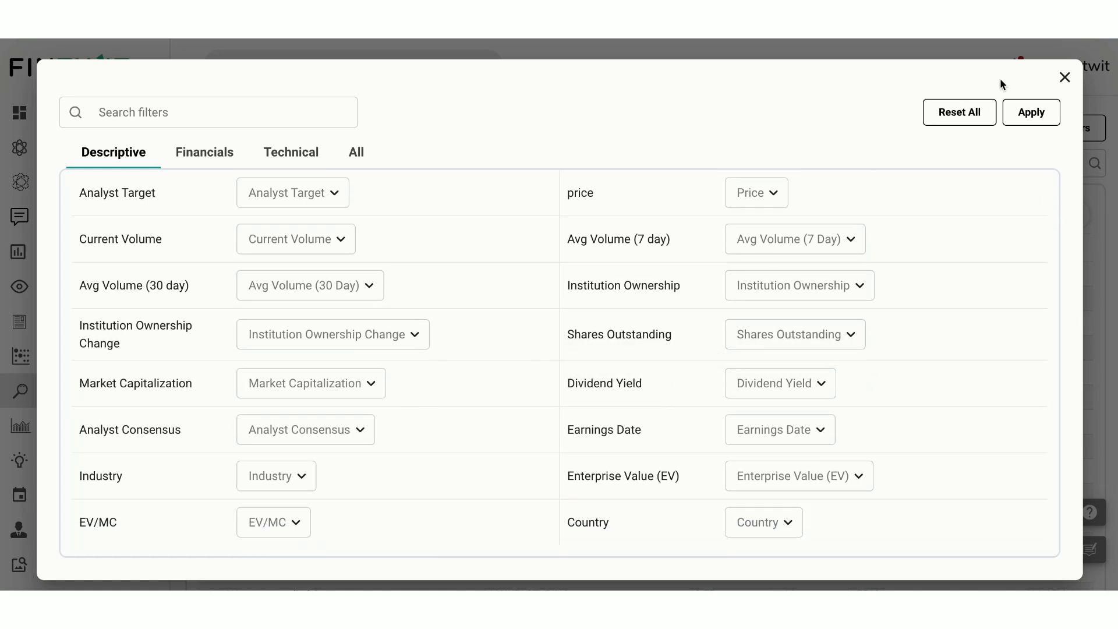
# - Filter the Stock Screener table down to the tickers CFLT and LSPD
pyautogui.click(1065, 77)
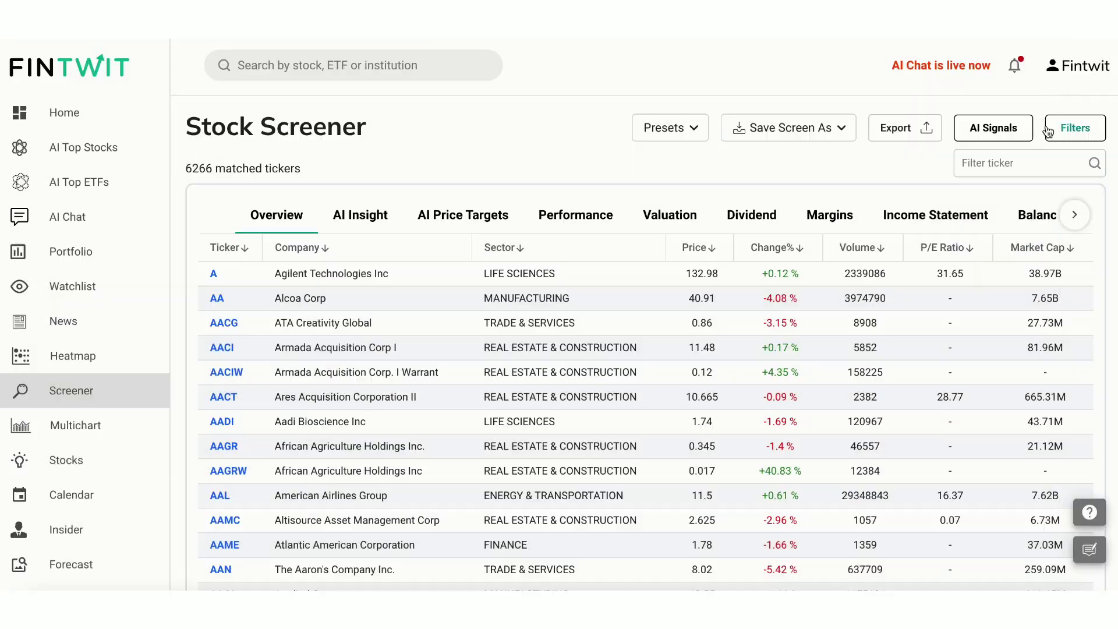
pyautogui.click(1038, 161)
pyautogui.write('cflt')
pyautogui.click(1026, 200)
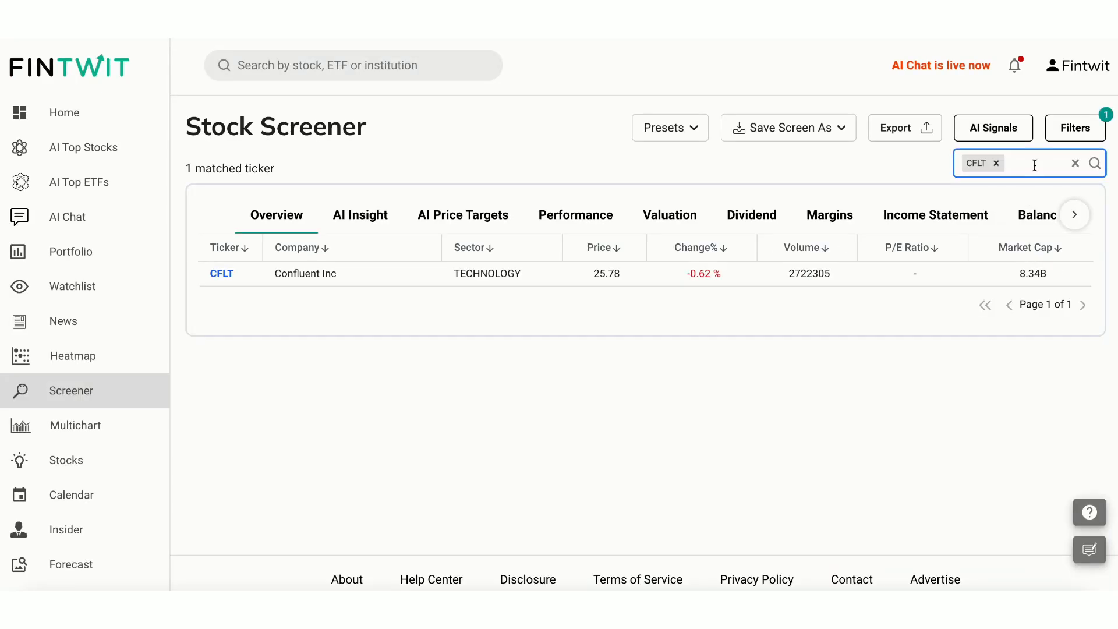
pyautogui.write('lspd')
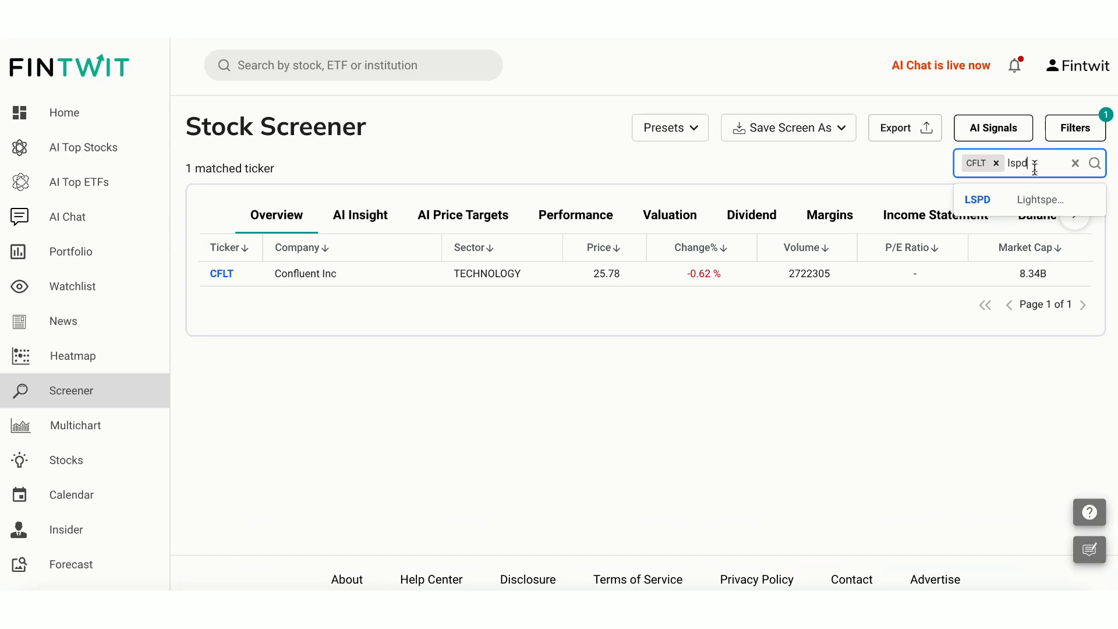
pyautogui.click(1028, 199)
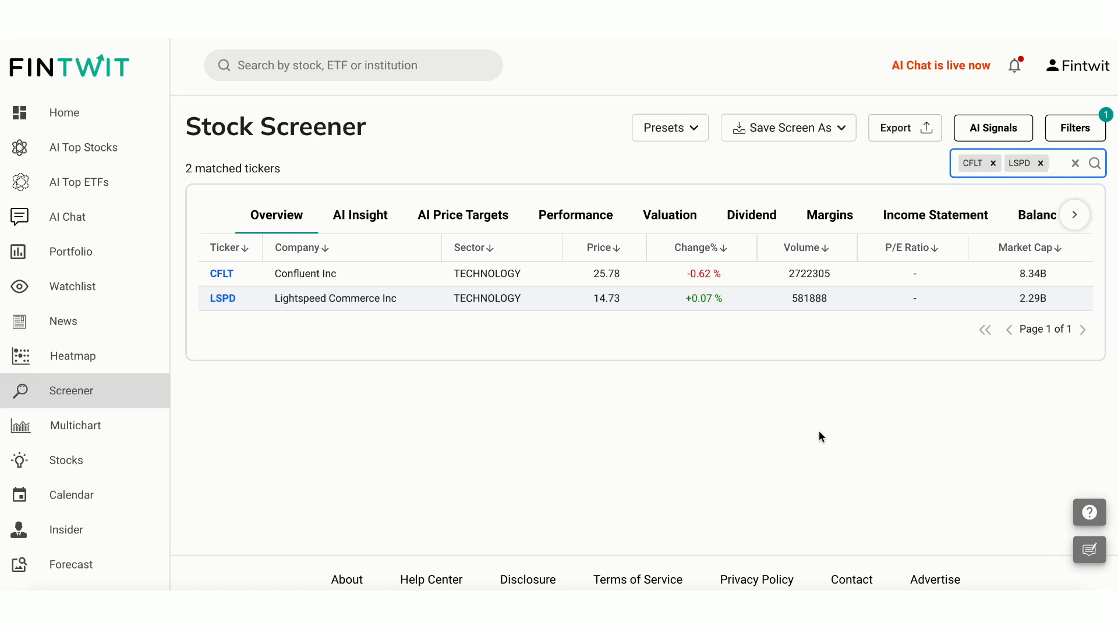
# - Compare CFLT and LSPD across AI Insight, Price Targets, Performance, Valuation, Dividend, Margins, Income and Balance Sheet views
pyautogui.click(366, 219)
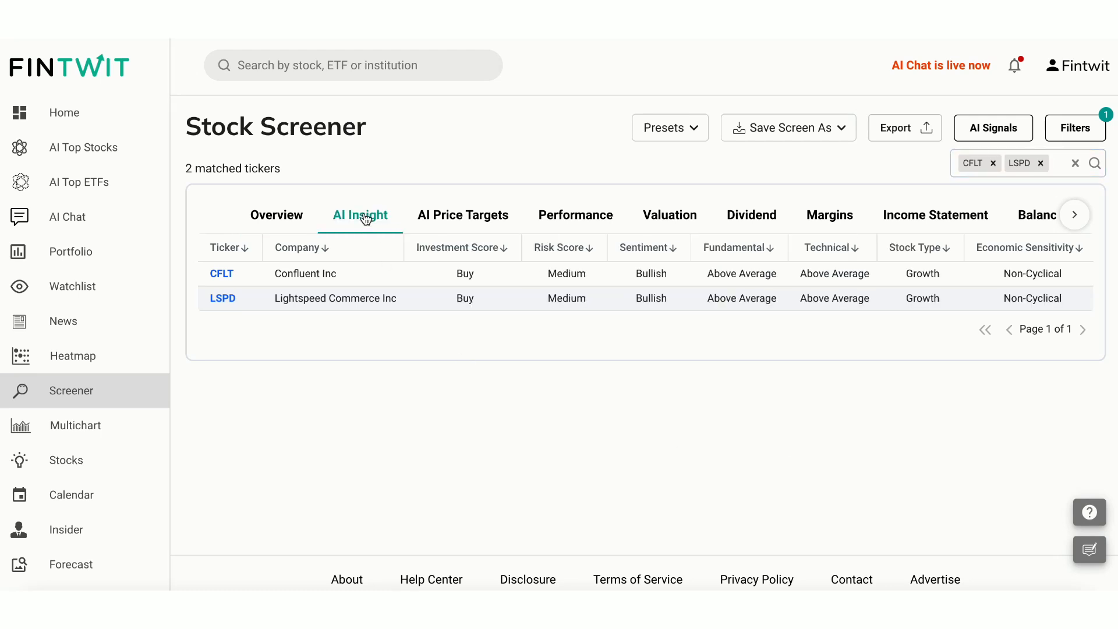
pyautogui.click(429, 218)
pyautogui.click(611, 217)
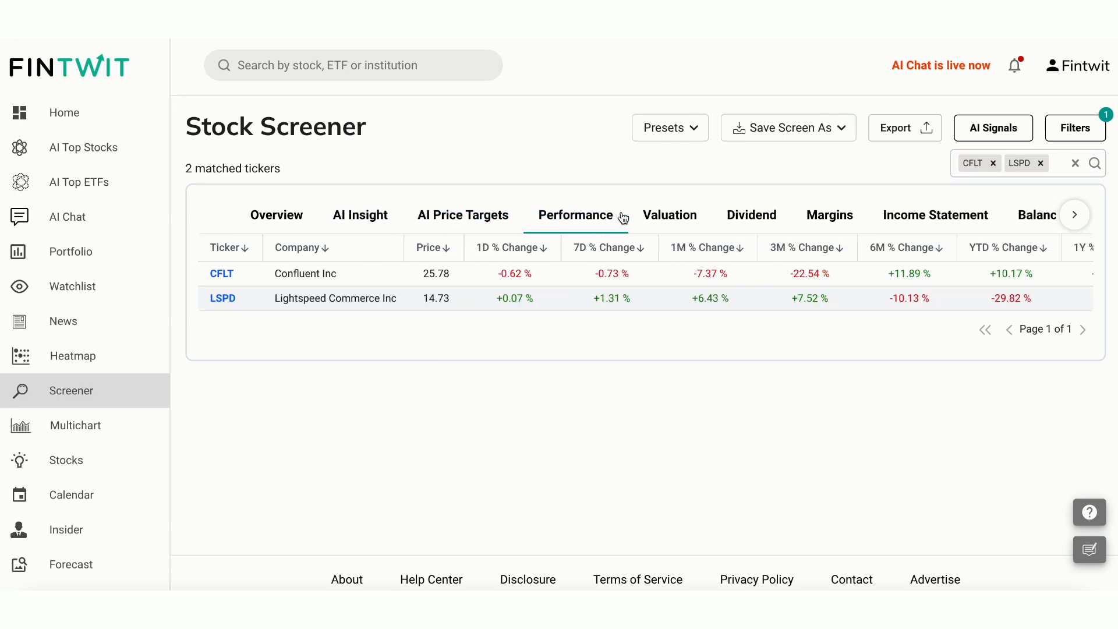
pyautogui.click(669, 216)
pyautogui.click(753, 216)
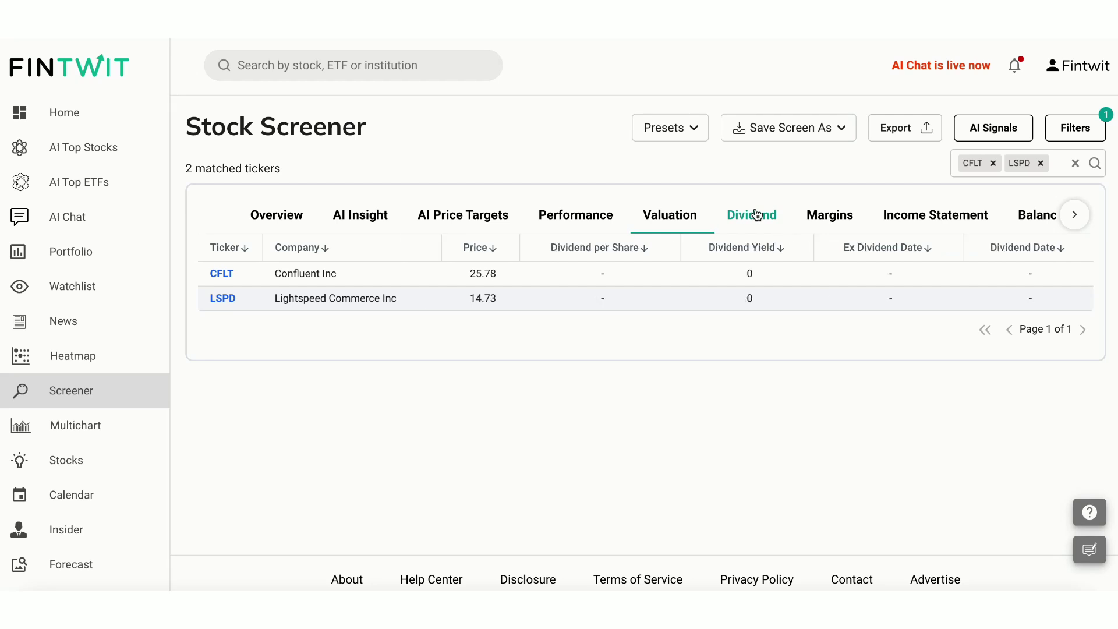
pyautogui.click(847, 214)
pyautogui.click(918, 216)
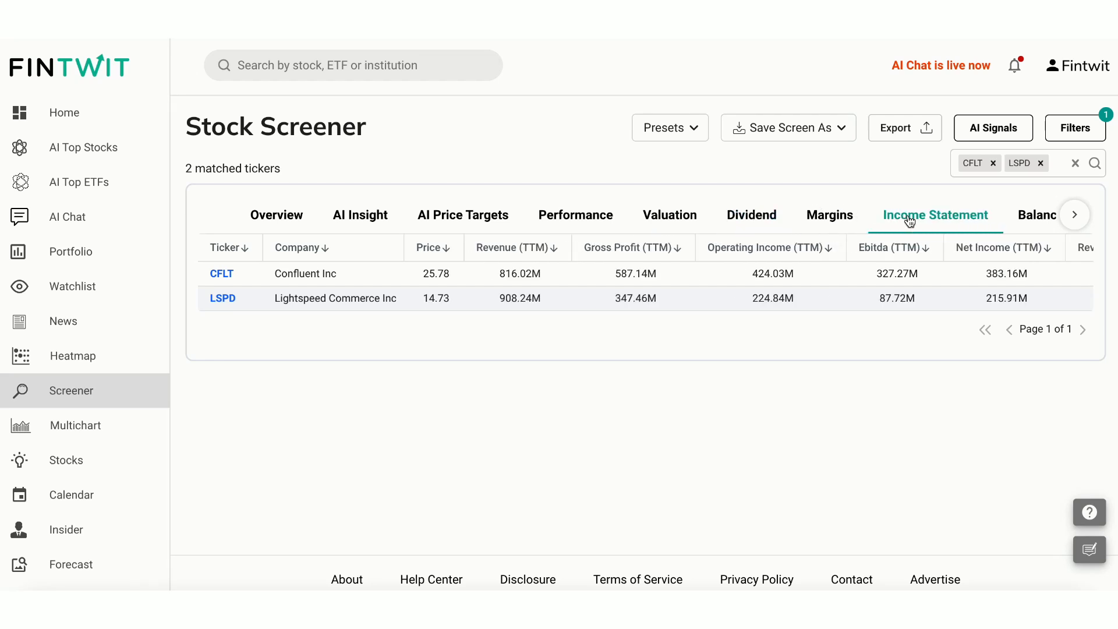
pyautogui.hscroll(3, 967, 285)
pyautogui.click(1039, 216)
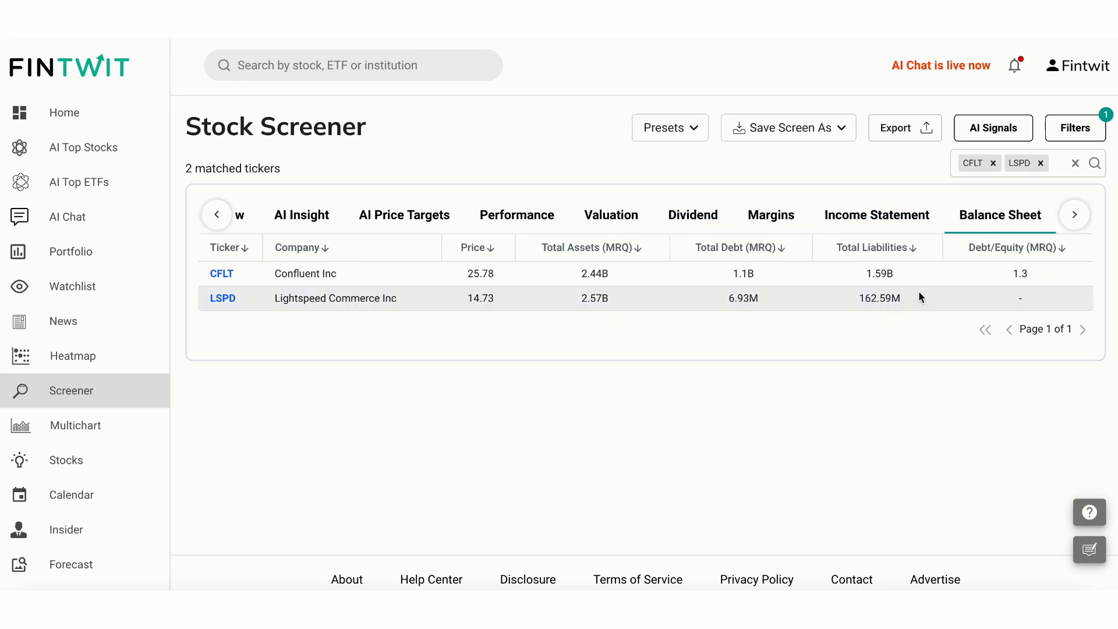
pyautogui.click(403, 219)
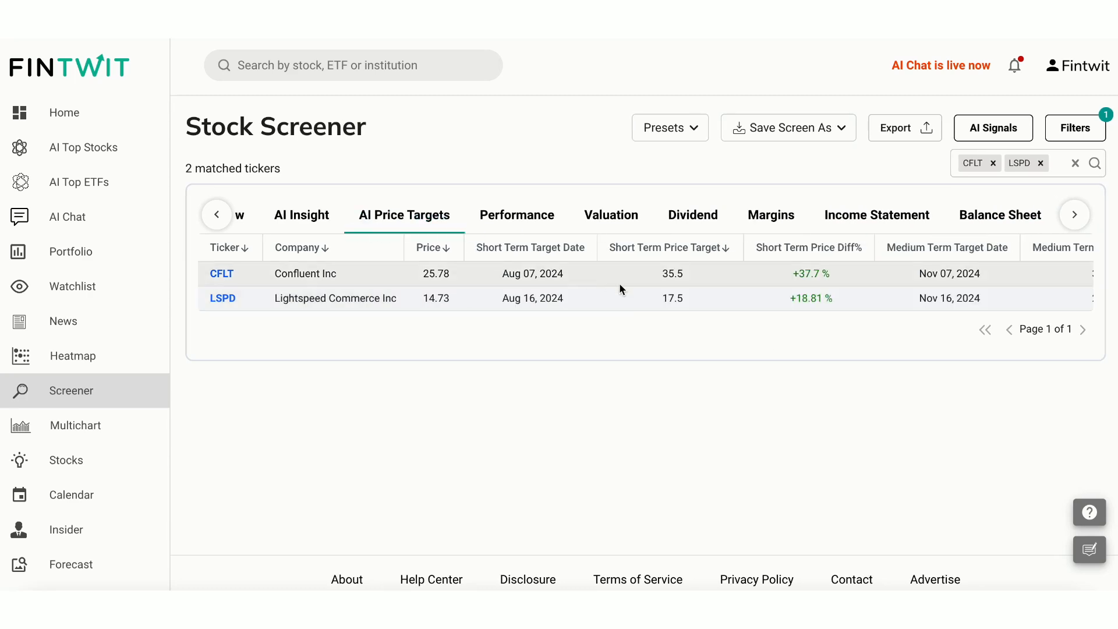
pyautogui.hscroll(3, 619, 284)
pyautogui.hscroll(2, 621, 285)
pyautogui.hscroll(3, 620, 288)
pyautogui.hscroll(1, 620, 289)
pyautogui.hscroll(-3, 620, 284)
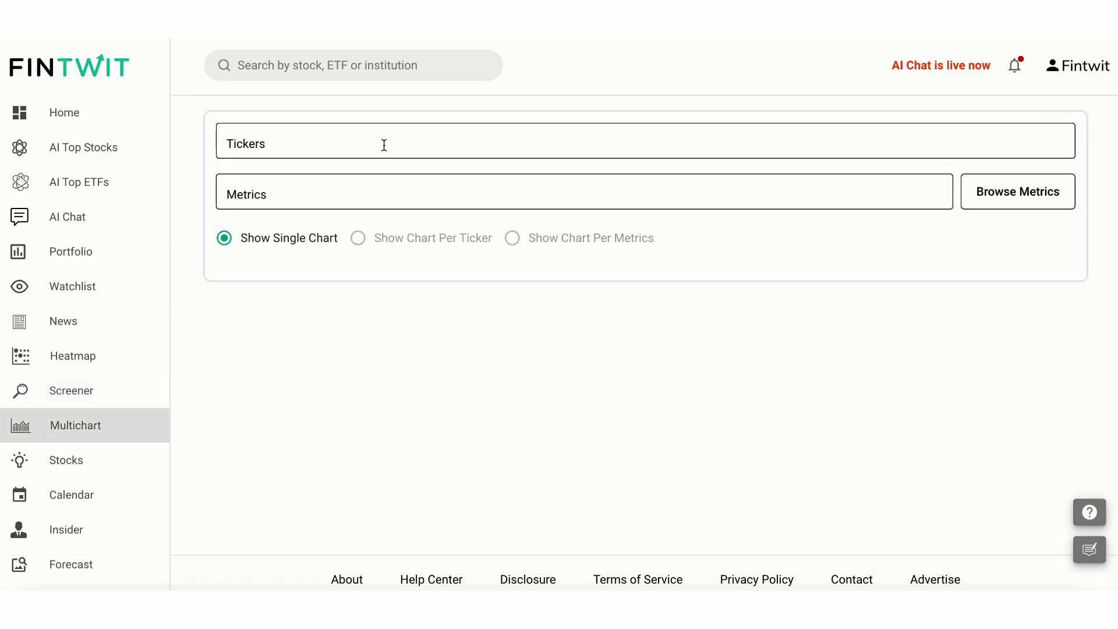
# - Add CFLT and LSPD as the Multichart tickers
pyautogui.click(385, 142)
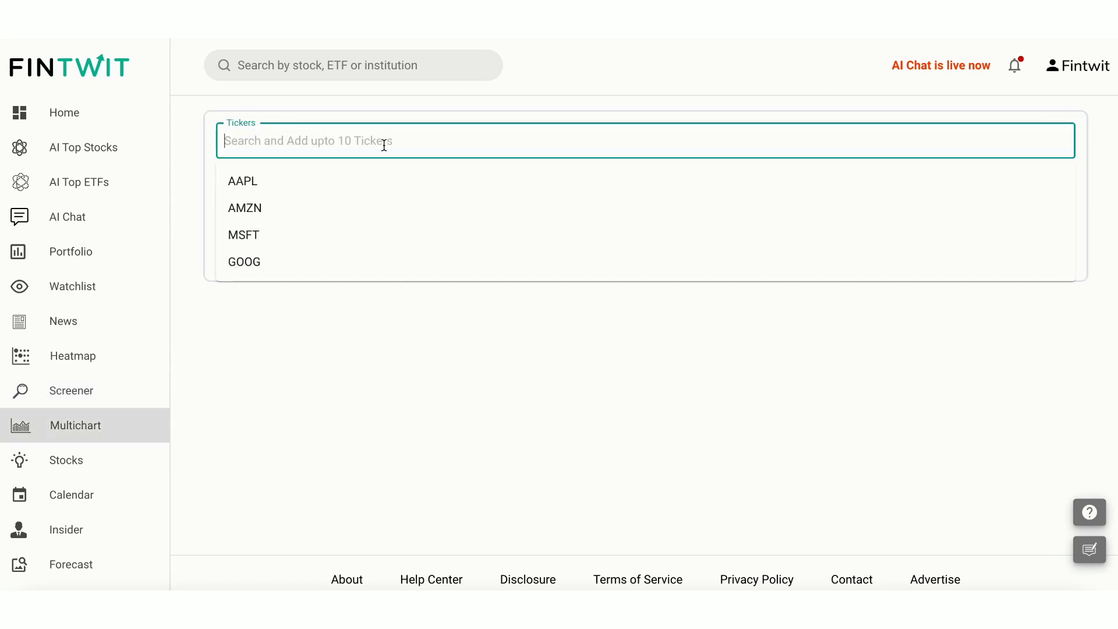
pyautogui.write('cflt')
pyautogui.click(410, 191)
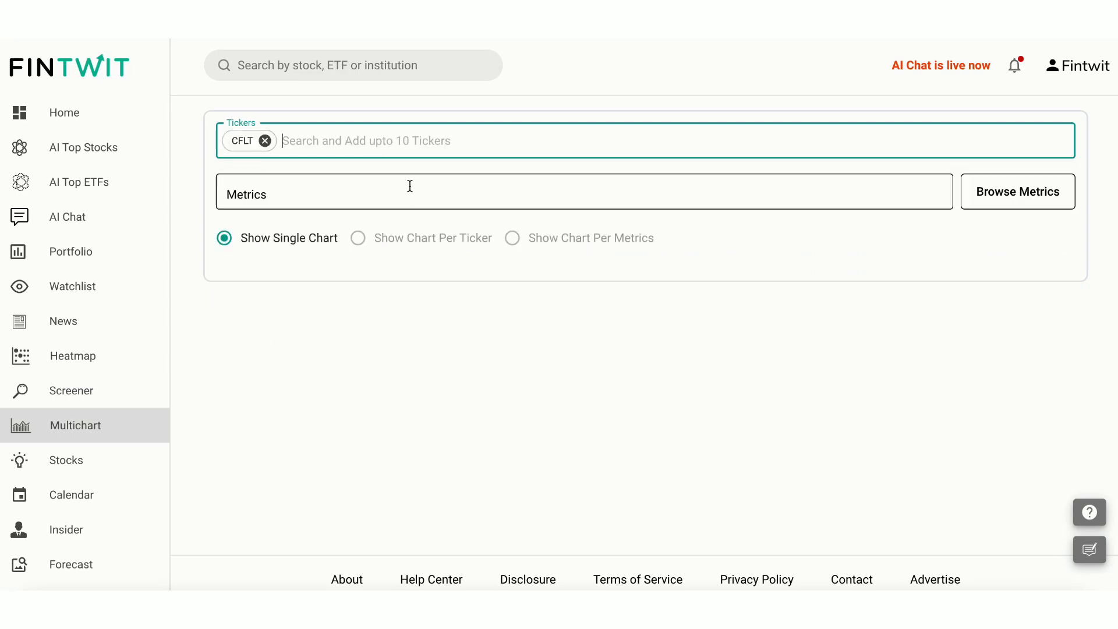
pyautogui.write('lspd')
pyautogui.click(412, 190)
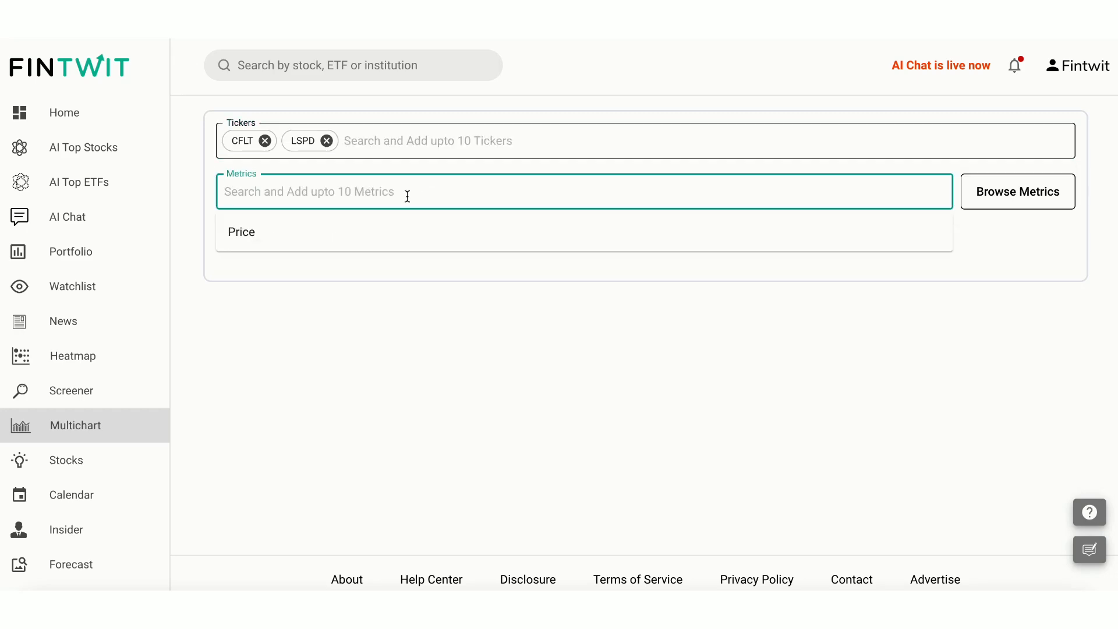
pyautogui.write('reve')
# - Chart Revenue Growth (Quarterly YoY) and Revenue (Quarterly) for both stocks
pyautogui.click(407, 259)
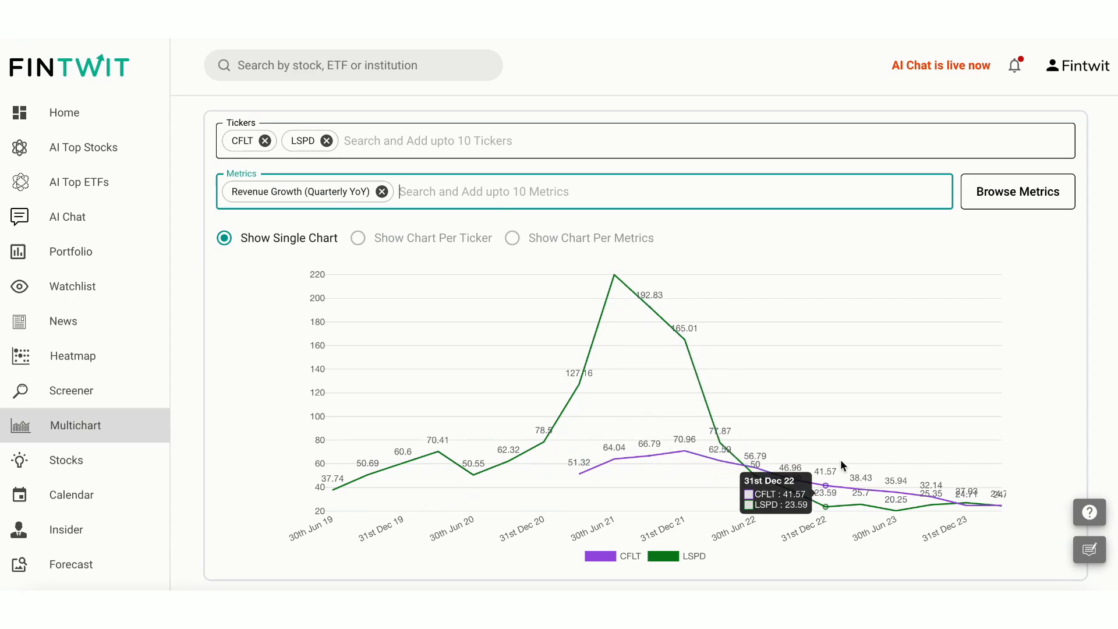
pyautogui.click(430, 192)
pyautogui.write('revenue')
pyautogui.click(419, 232)
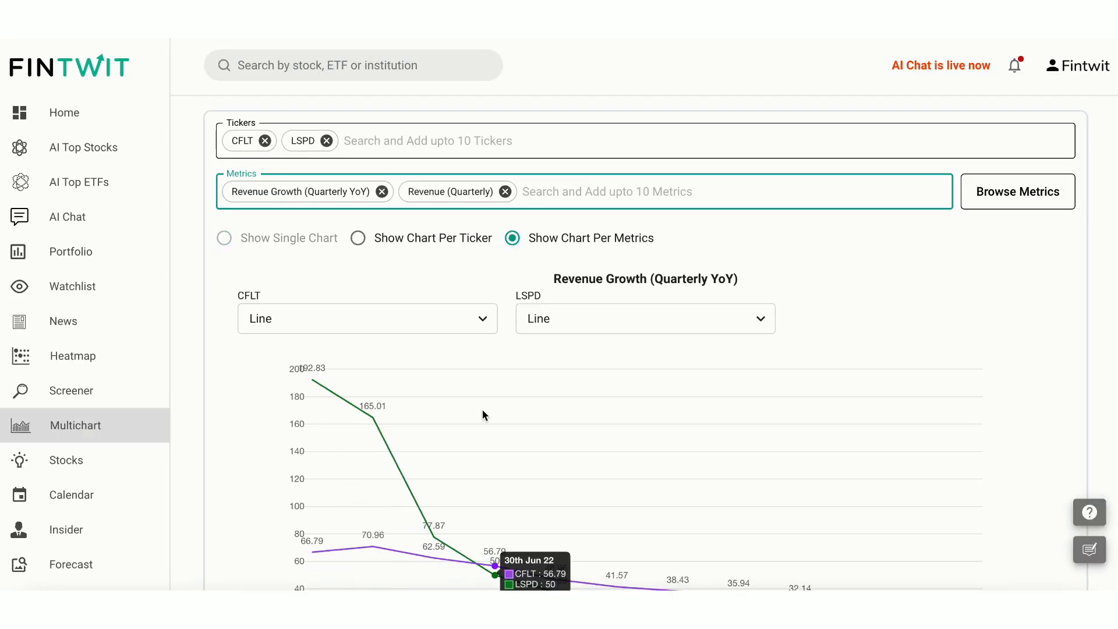
pyautogui.scroll(-1, 483, 414)
pyautogui.scroll(-1, 484, 414)
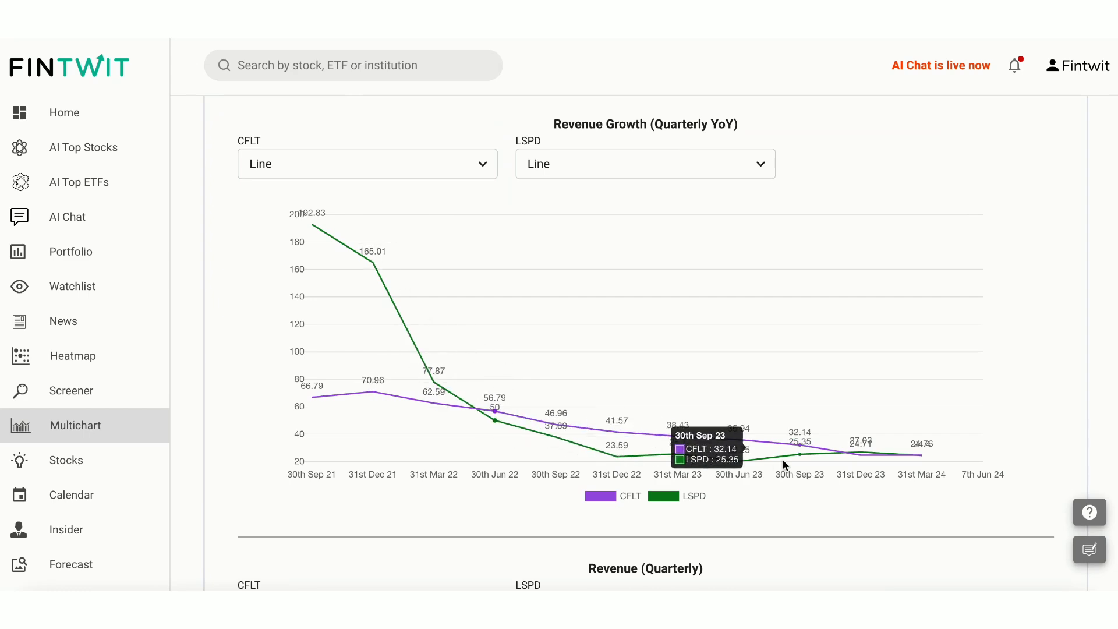
pyautogui.scroll(-3, 843, 463)
pyautogui.scroll(-2, 844, 463)
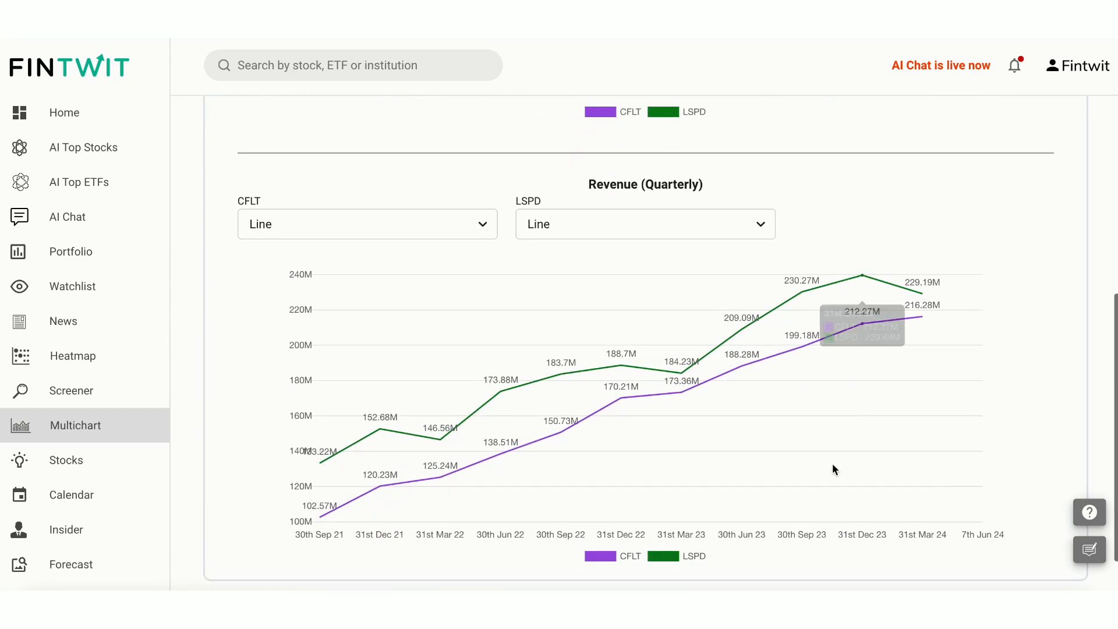
# - Draw the CFLT and LSPD revenue series as bars
pyautogui.click(482, 224)
pyautogui.click(437, 293)
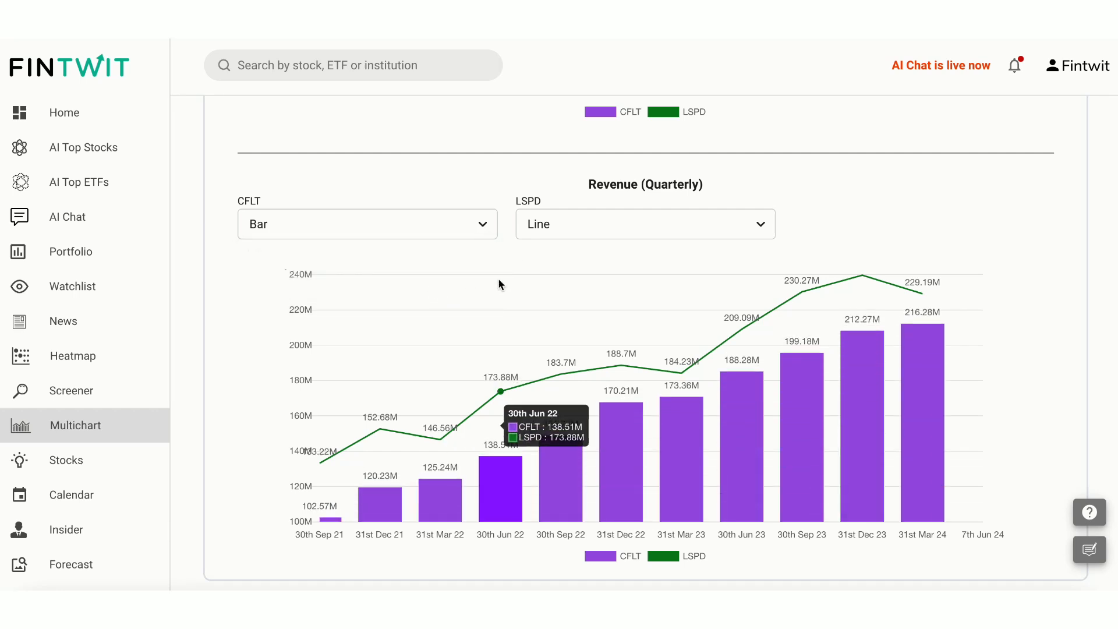
pyautogui.click(638, 218)
pyautogui.click(627, 286)
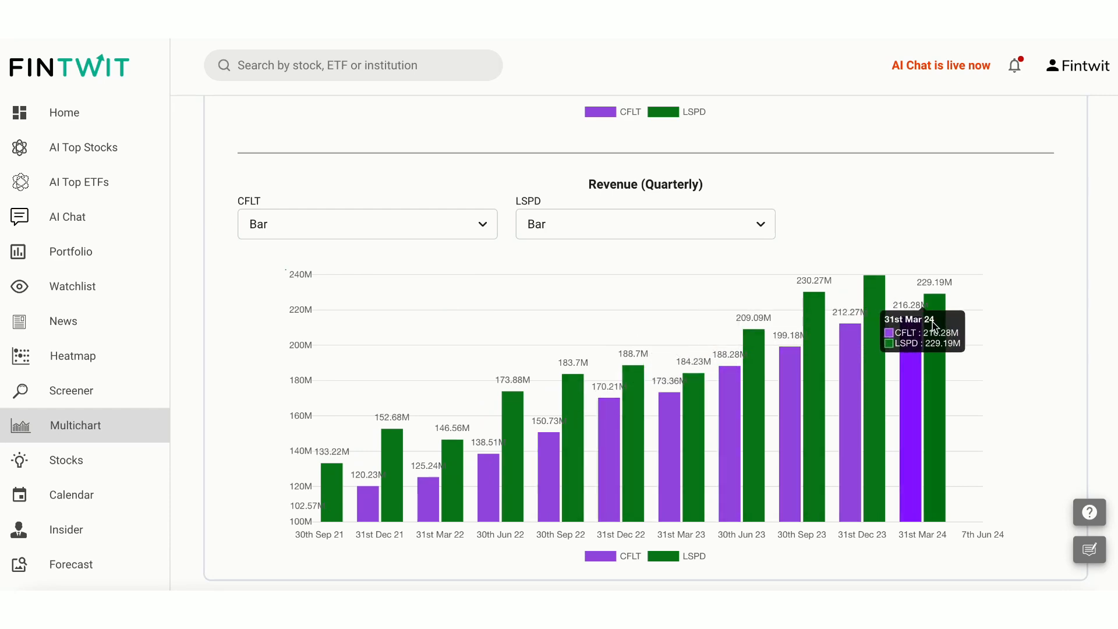
pyautogui.scroll(-1, 932, 322)
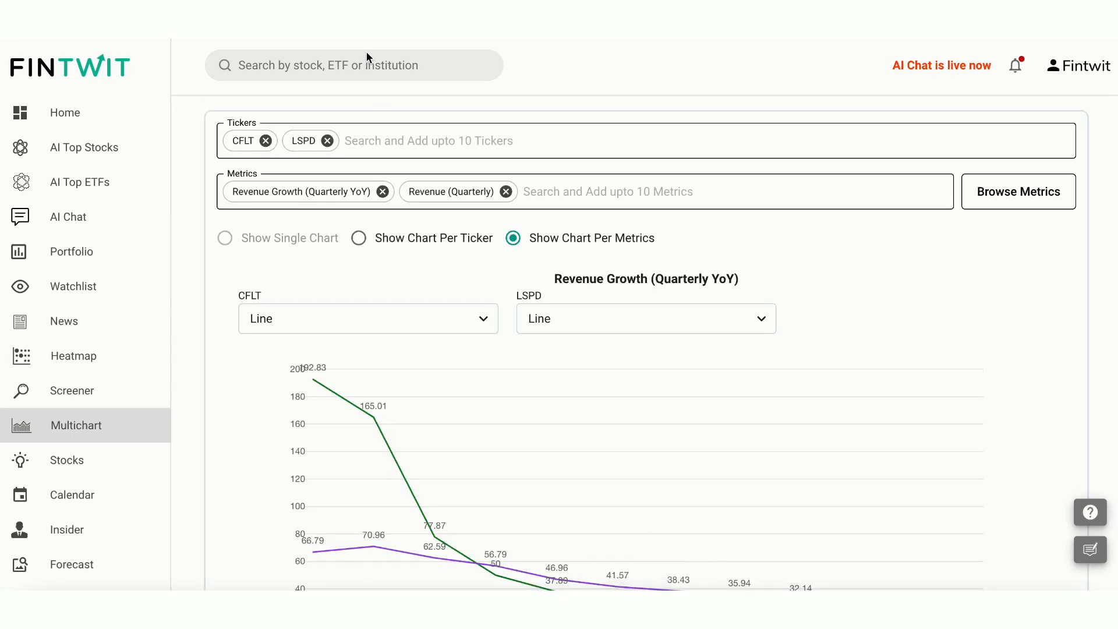
# - Find Confluent (CFLT) via search and add it to the default watchlist
pyautogui.click(369, 63)
pyautogui.click(543, 252)
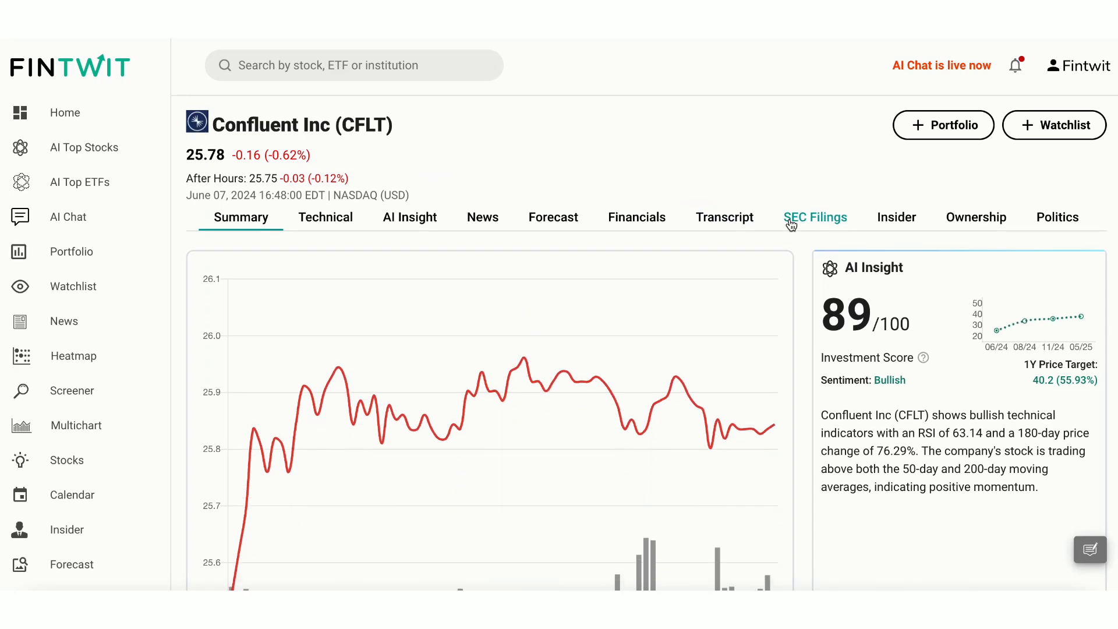
pyautogui.click(1031, 131)
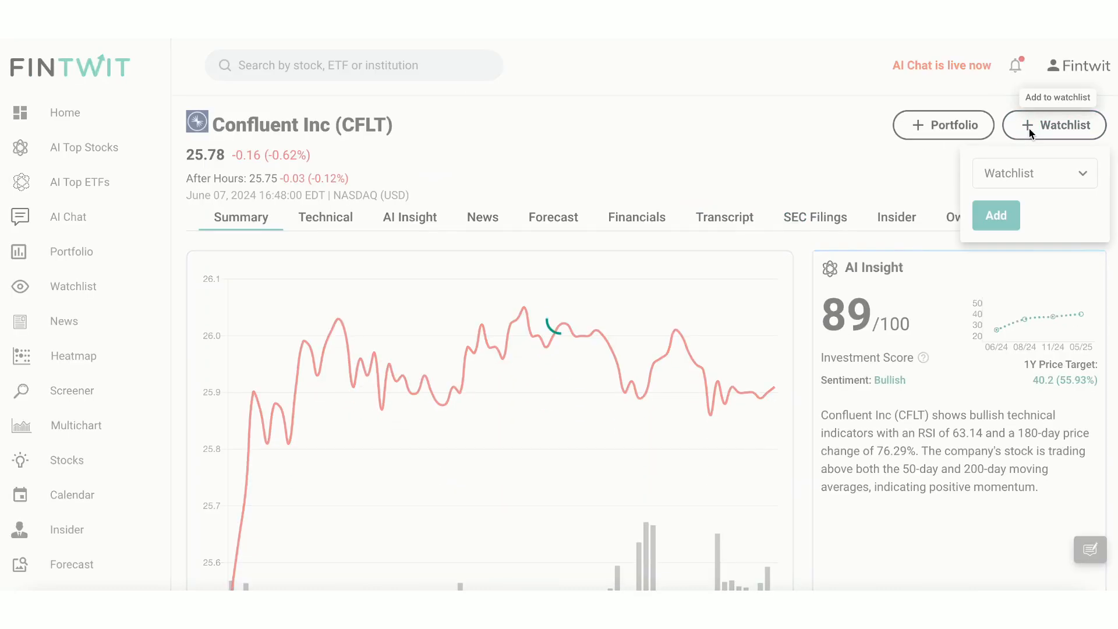
pyautogui.click(1034, 174)
pyautogui.click(1035, 209)
pyautogui.click(998, 213)
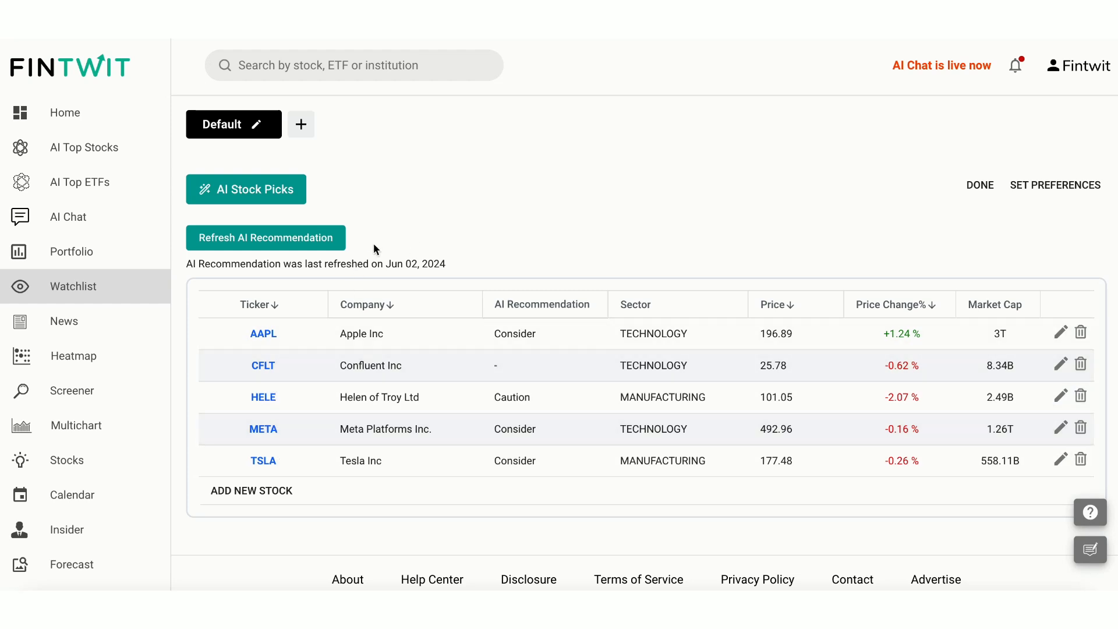
# - Rename the Default watchlist to Tech in edit mode
pyautogui.click(980, 185)
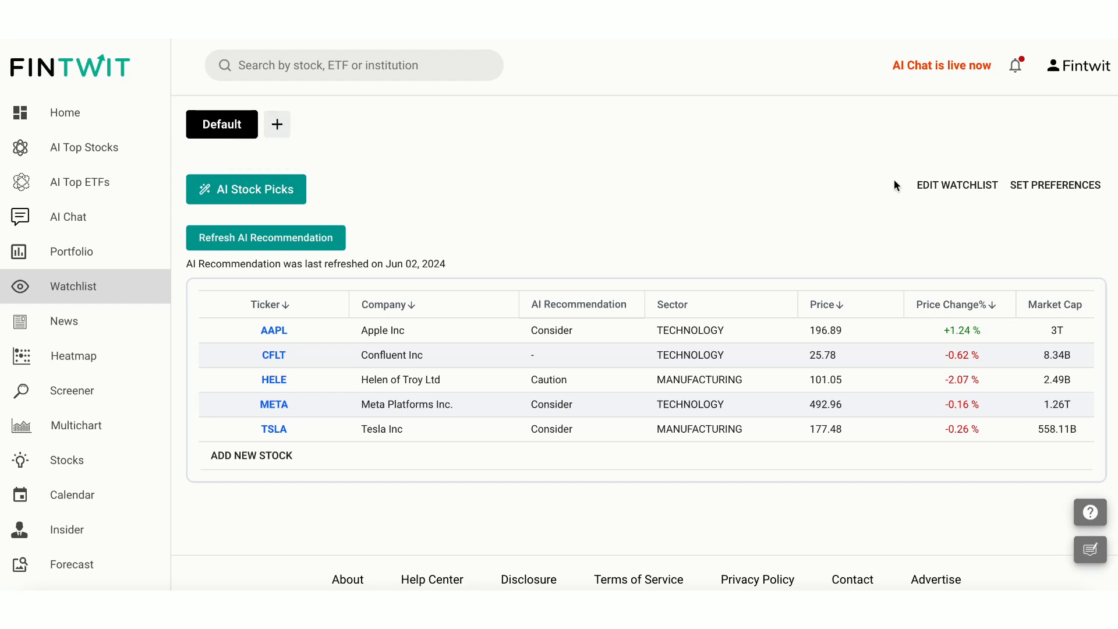
pyautogui.click(939, 187)
pyautogui.click(256, 124)
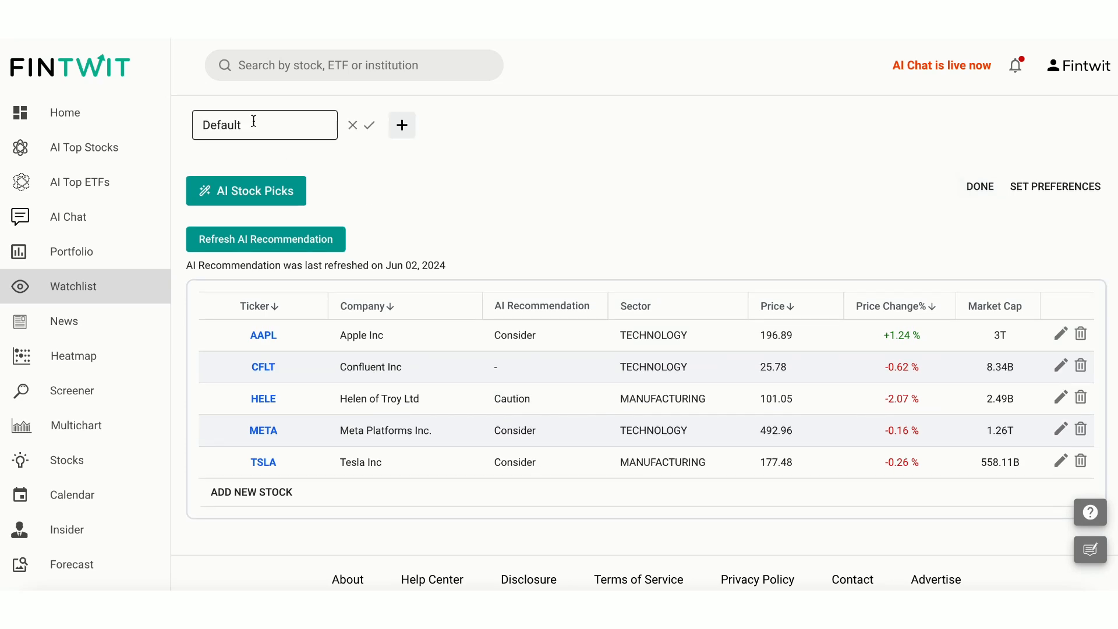
pyautogui.doubleClick(253, 122)
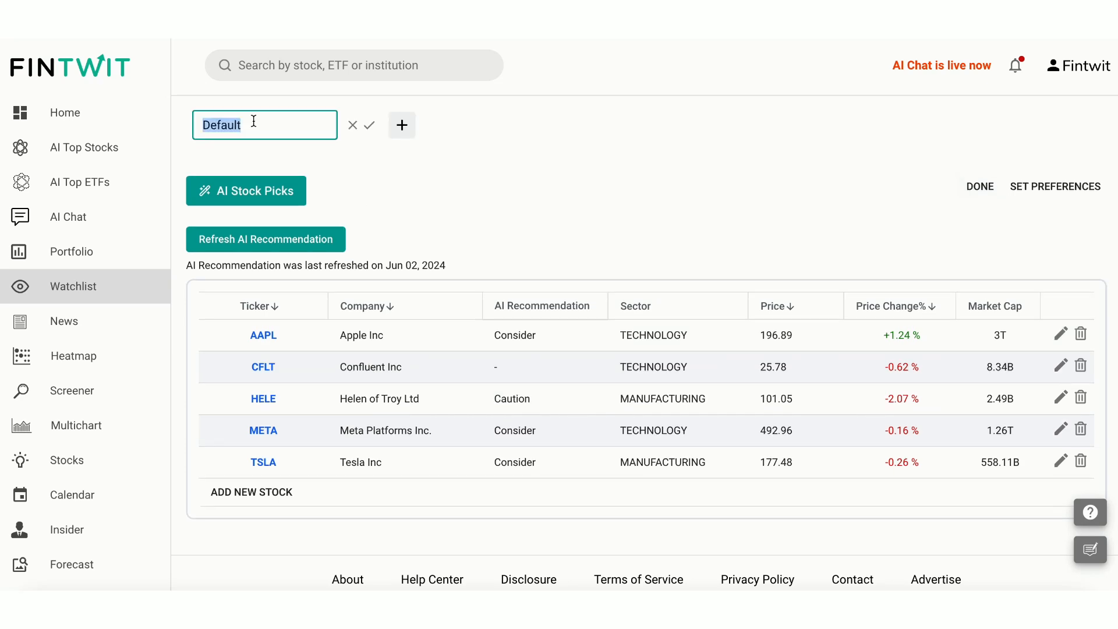
pyautogui.write('Tech')
pyautogui.click(370, 125)
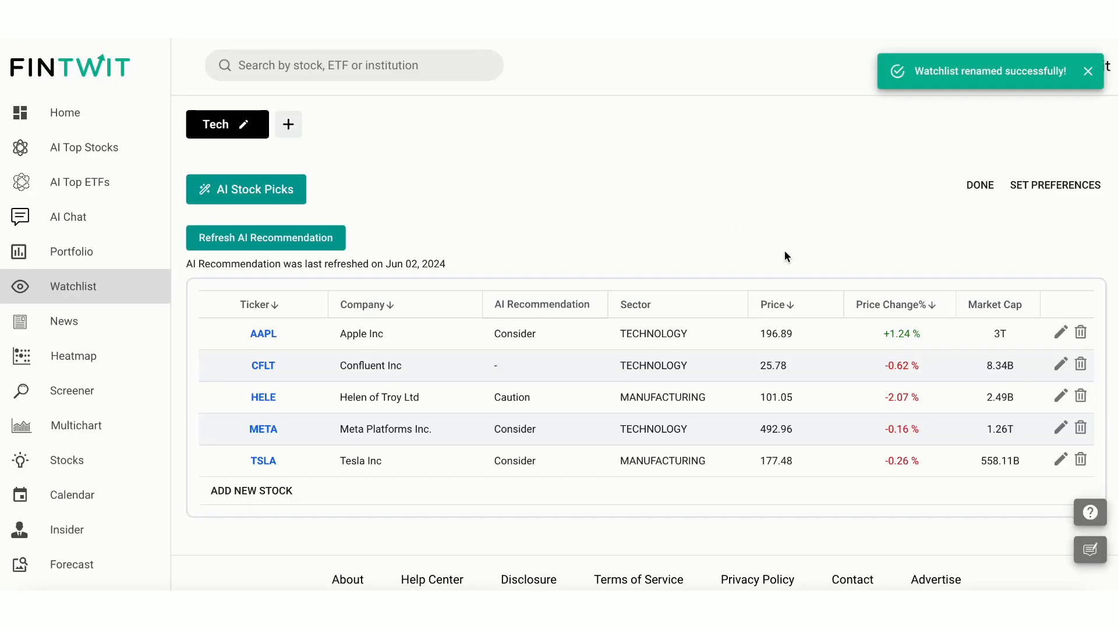
# - Remove HELE, add GOOG to the watchlist and finish editing
pyautogui.click(1080, 398)
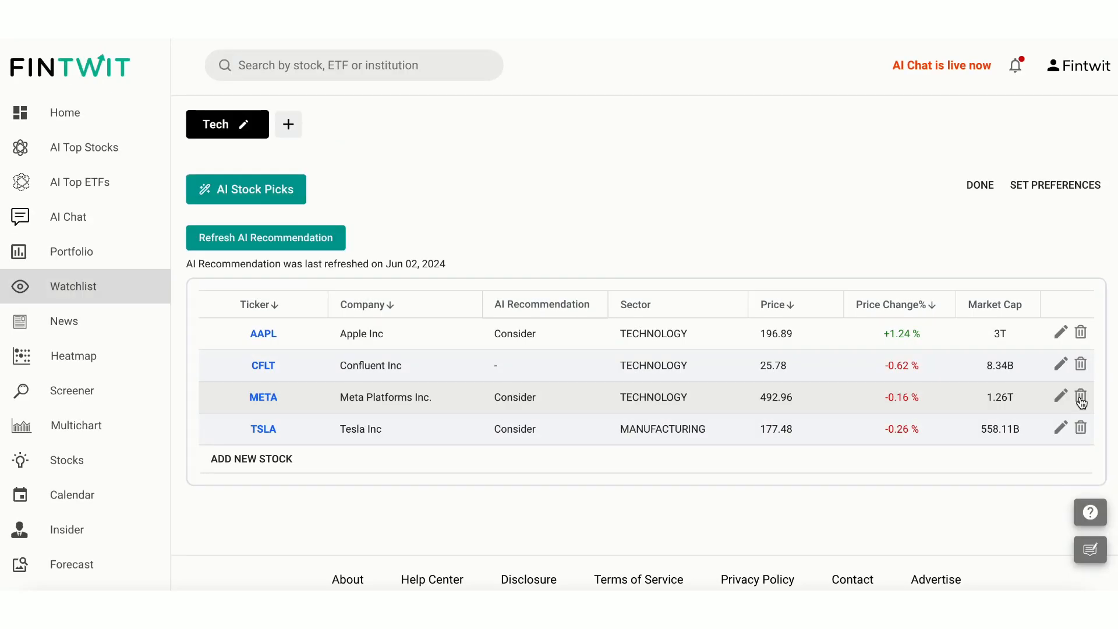
pyautogui.click(270, 460)
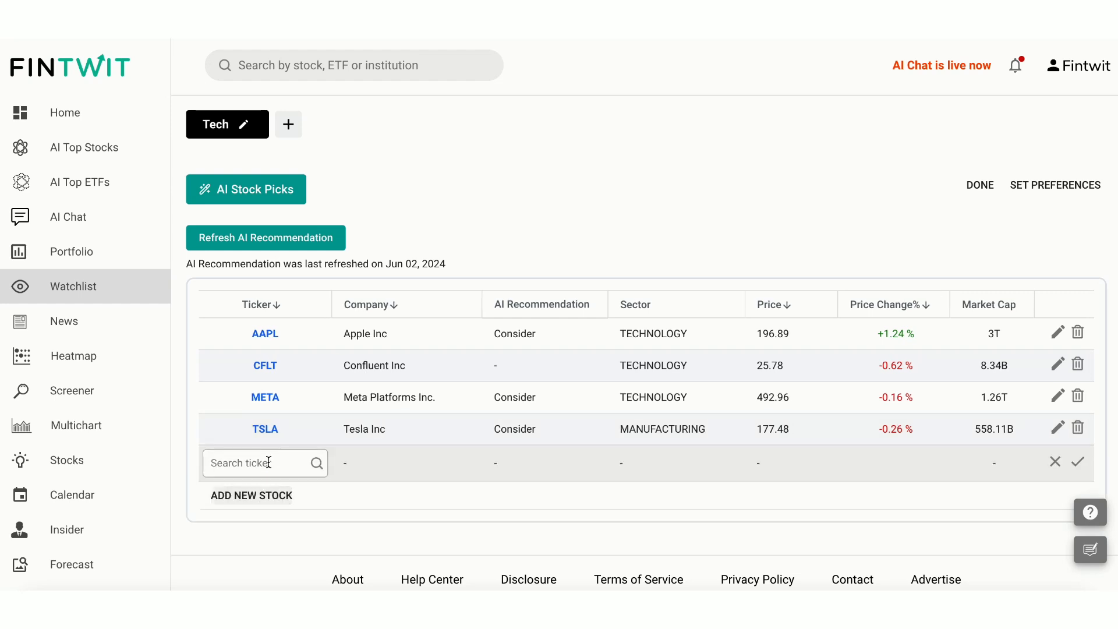
pyautogui.click(266, 468)
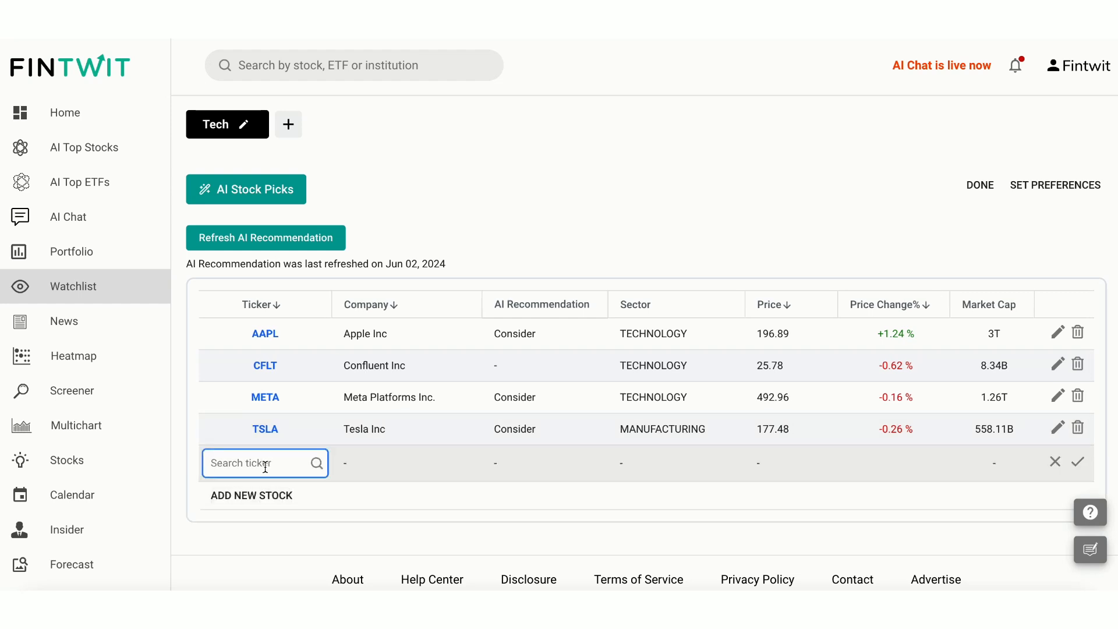
pyautogui.write('GOOG')
pyautogui.click(254, 502)
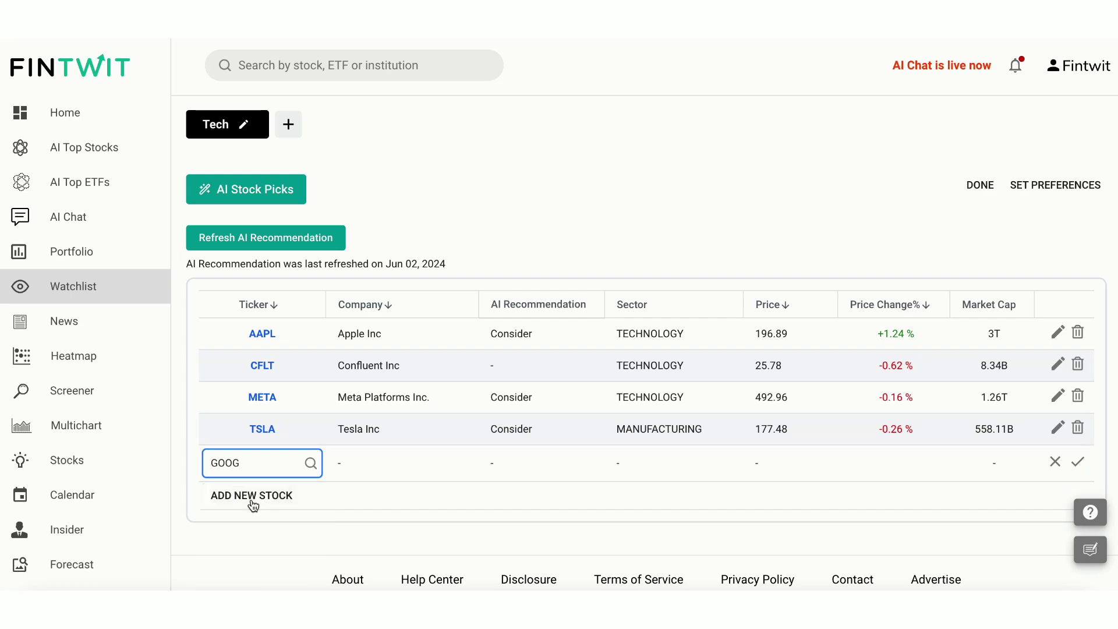
pyautogui.click(1080, 462)
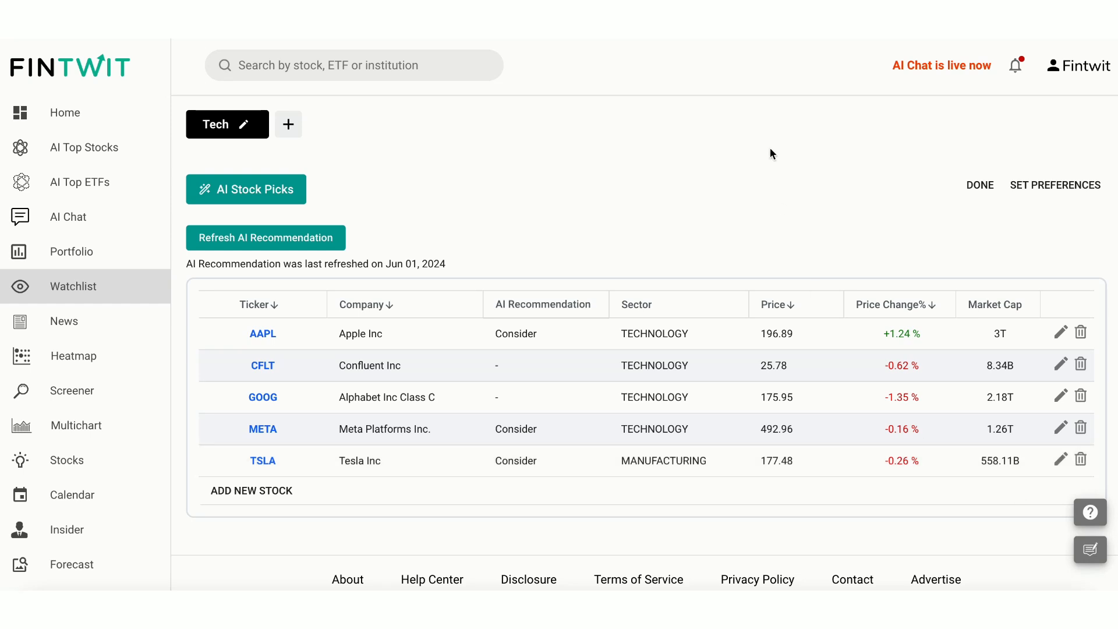
pyautogui.click(975, 186)
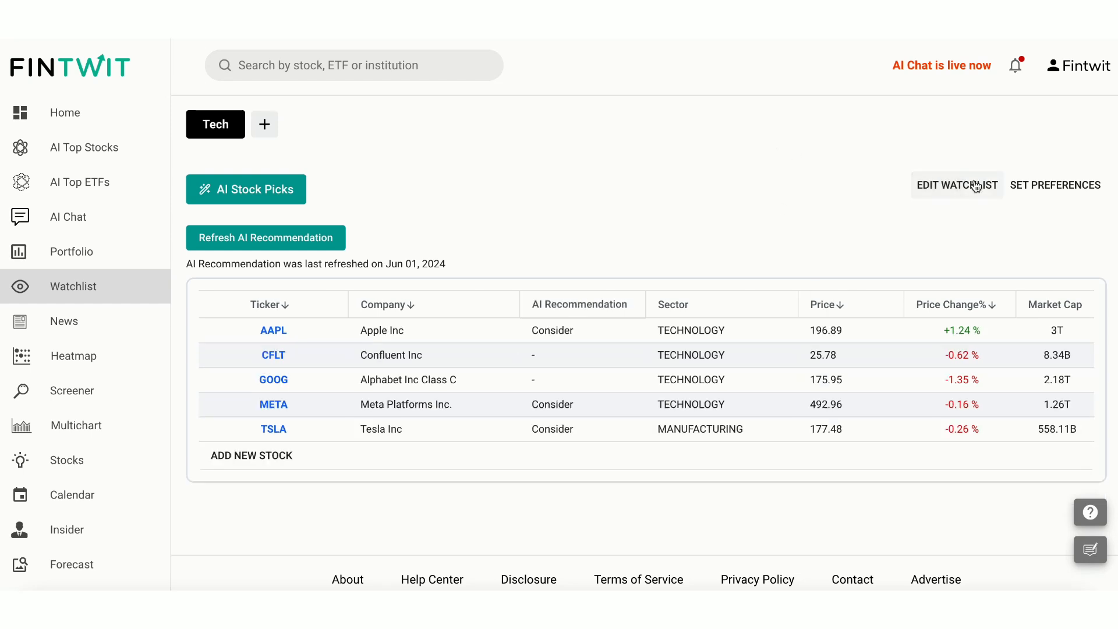
pyautogui.click(1051, 186)
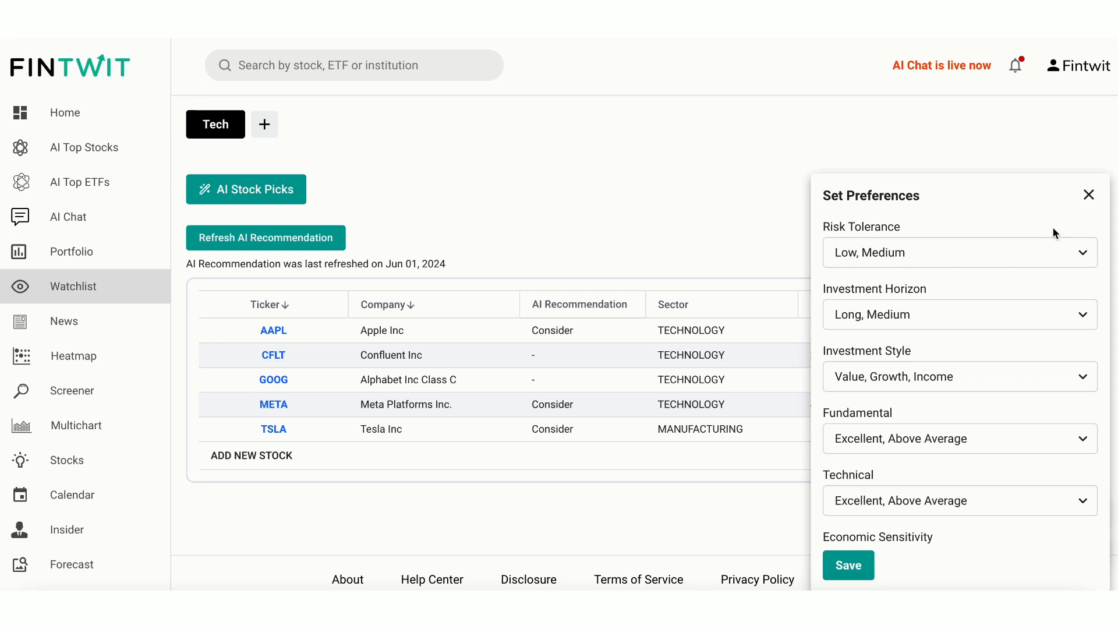
pyautogui.click(1088, 255)
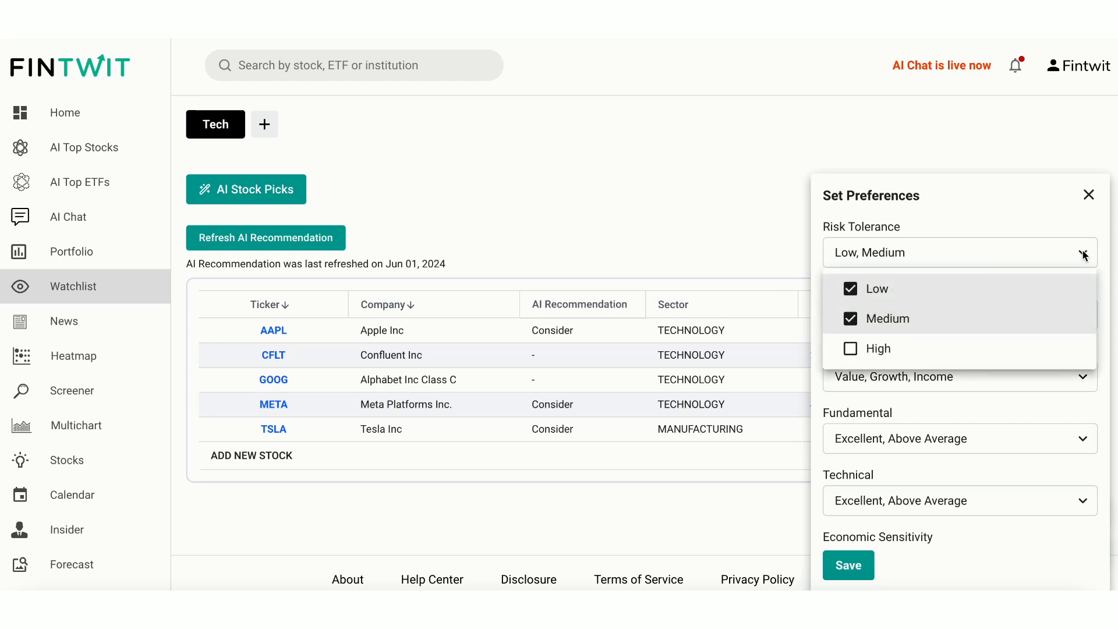
pyautogui.click(1084, 256)
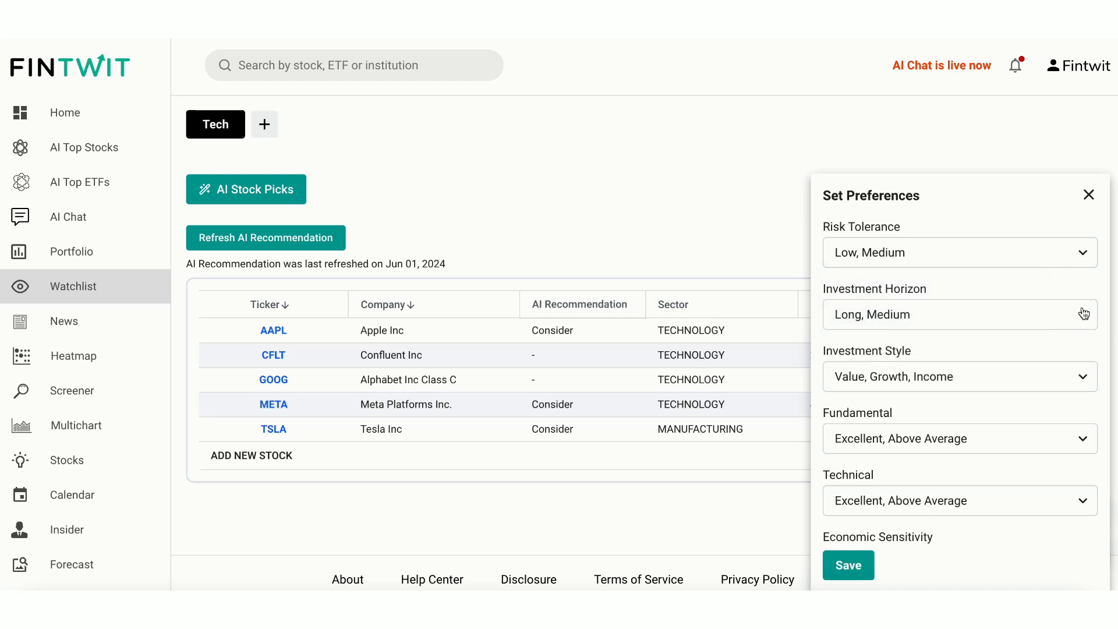
pyautogui.scroll(-1, 1084, 318)
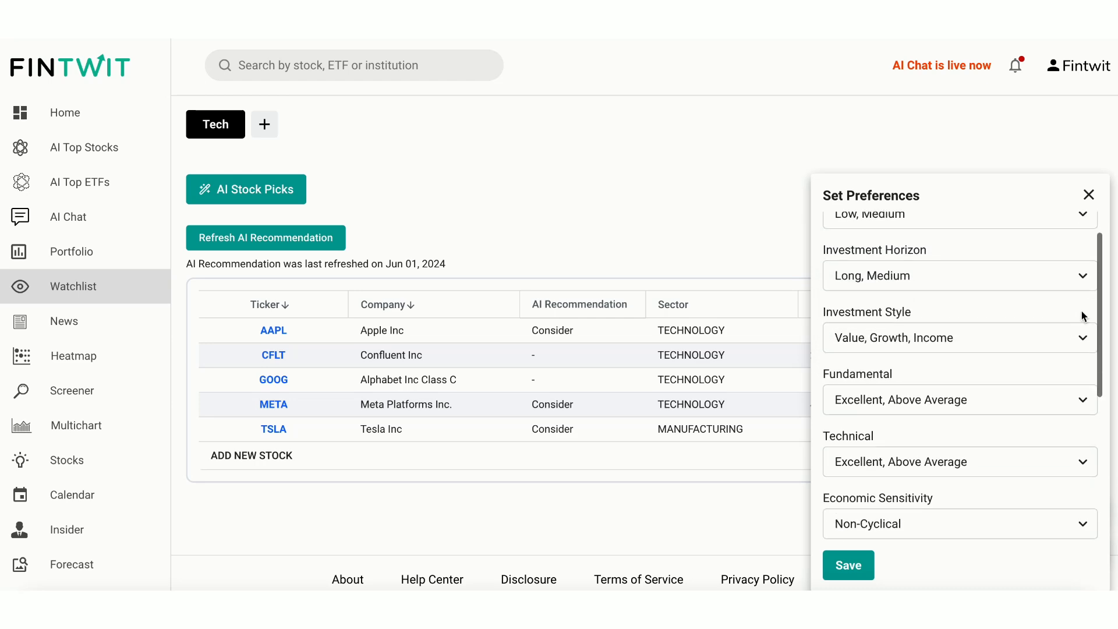
pyautogui.click(1084, 277)
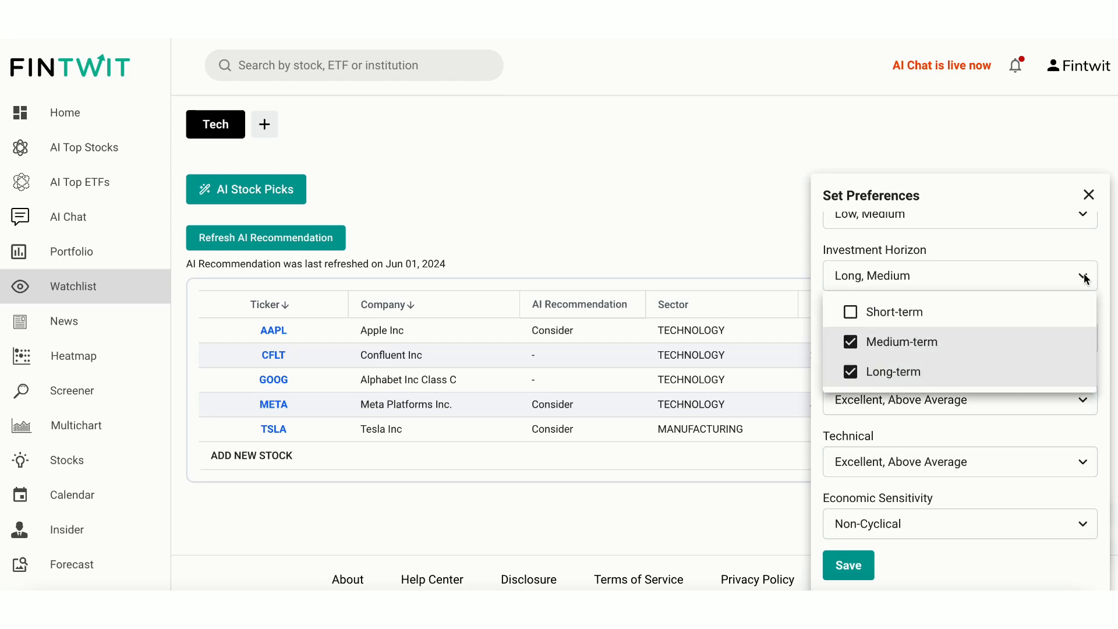
pyautogui.click(1083, 278)
pyautogui.click(1086, 341)
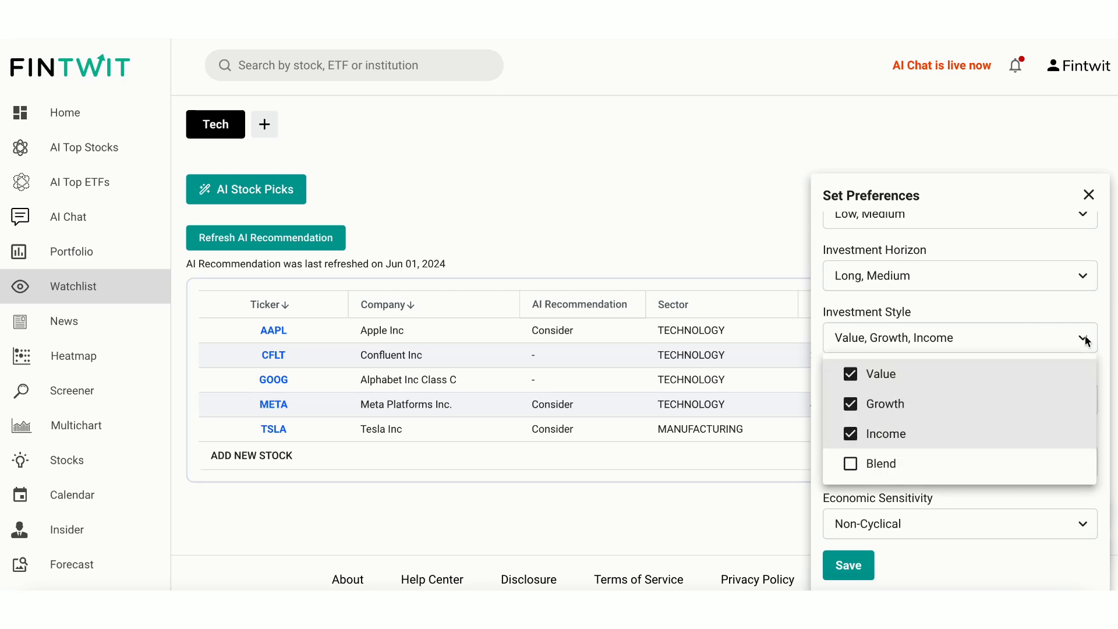
pyautogui.click(1086, 341)
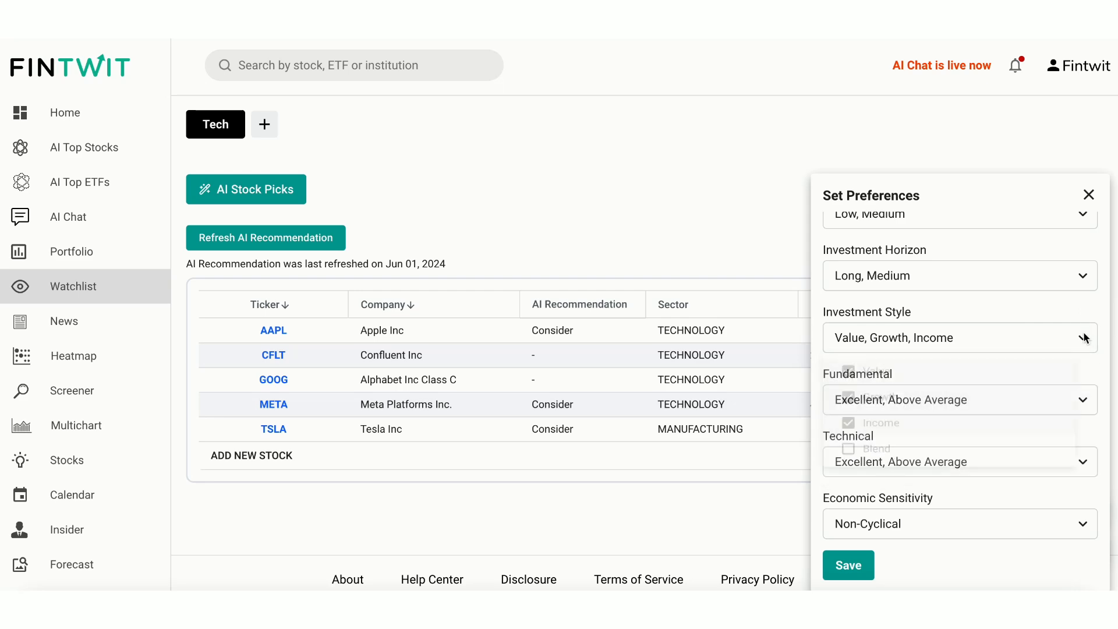
pyautogui.scroll(-2, 1086, 339)
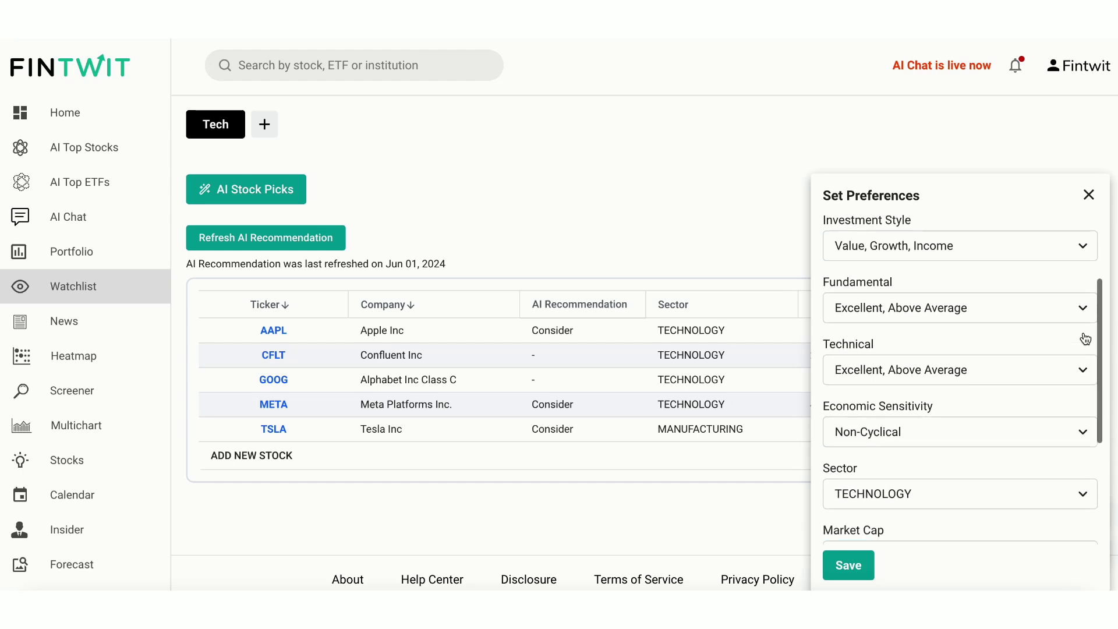
pyautogui.click(1086, 300)
pyautogui.click(1086, 299)
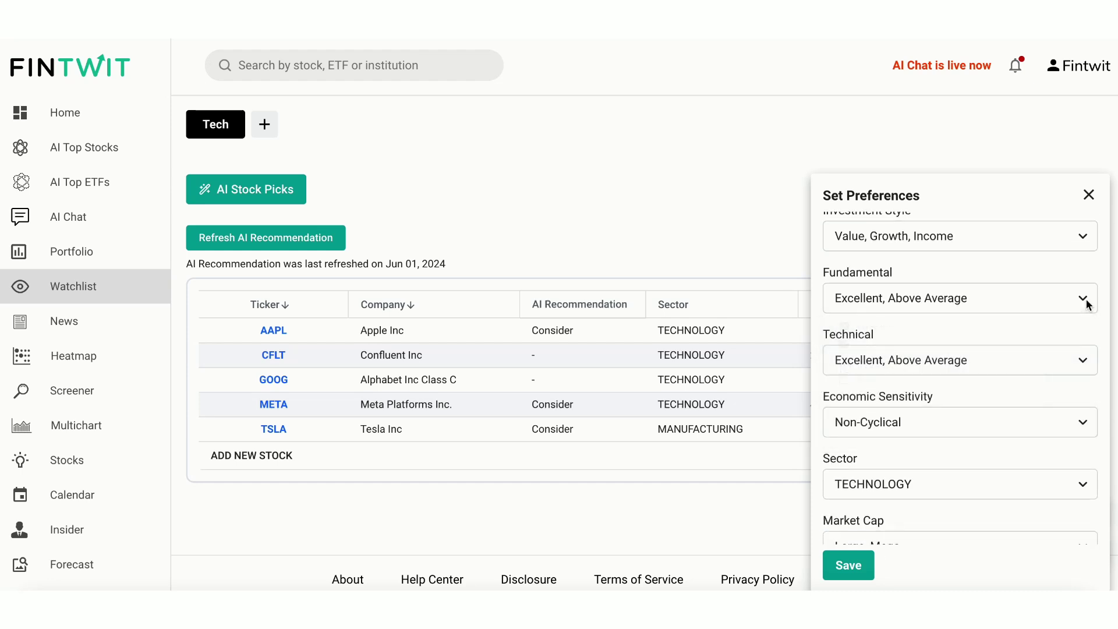
pyautogui.click(1084, 359)
pyautogui.click(1083, 423)
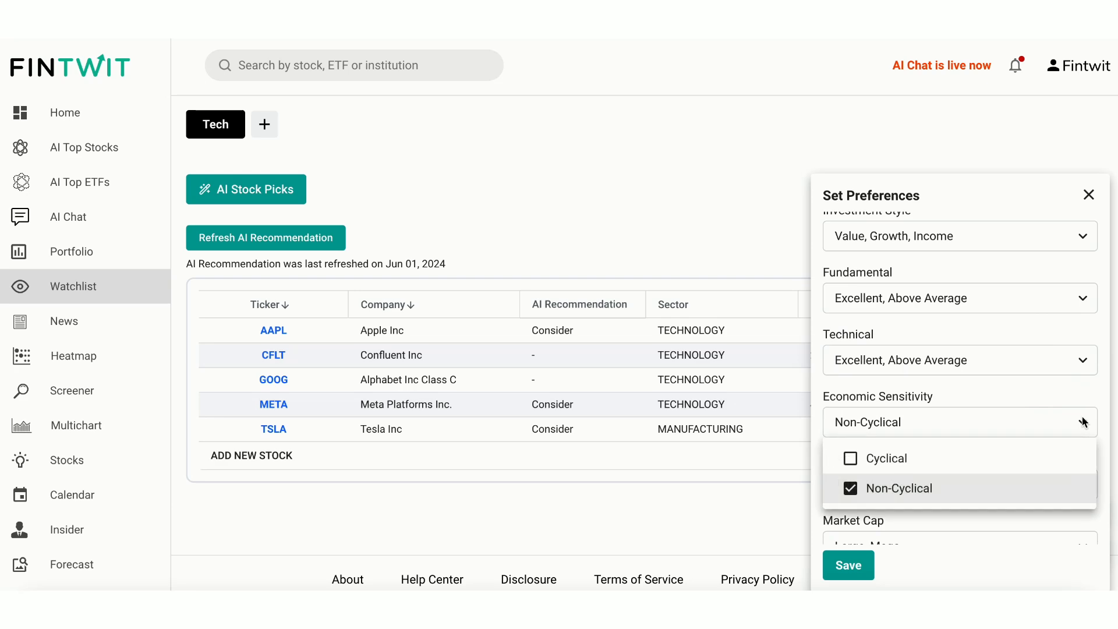
pyautogui.click(1083, 423)
pyautogui.scroll(-3, 1083, 423)
pyautogui.scroll(-1, 1083, 404)
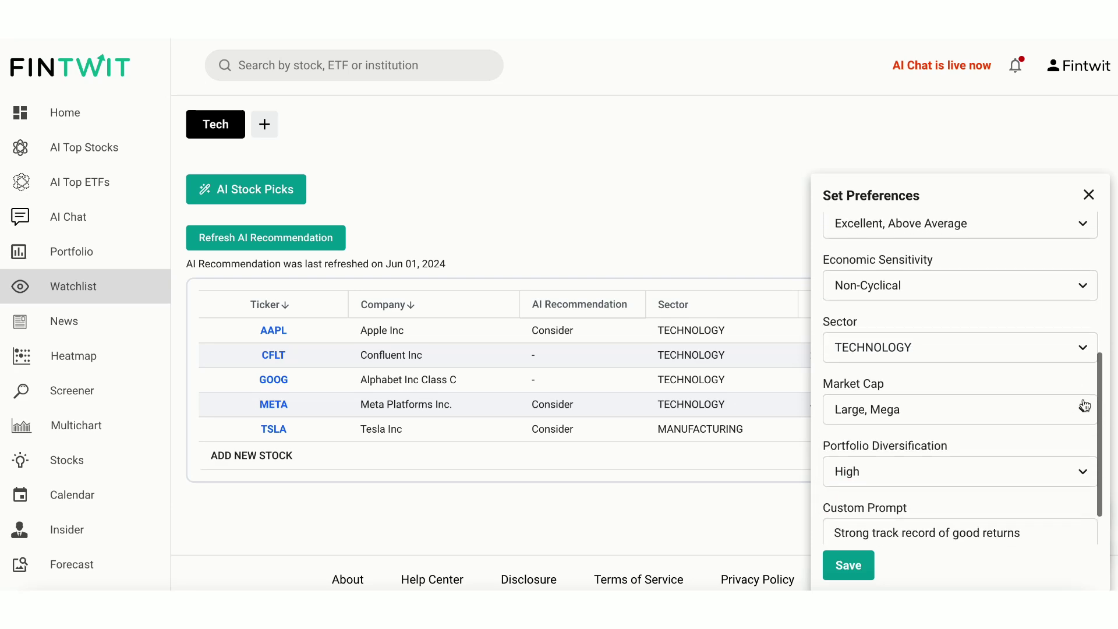
pyautogui.click(1089, 349)
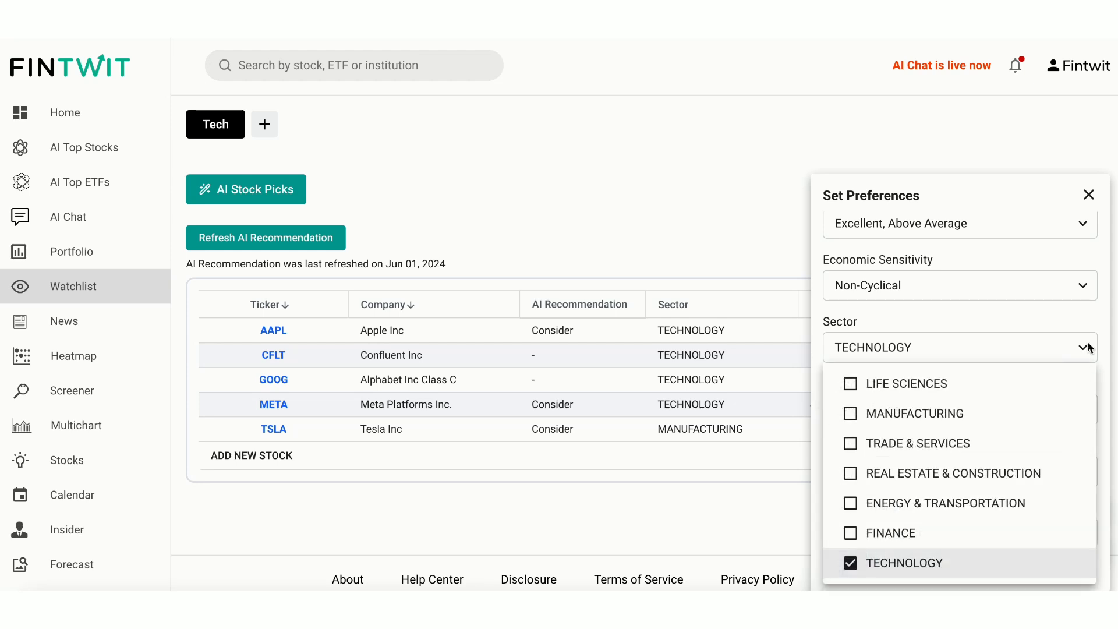
pyautogui.click(1089, 349)
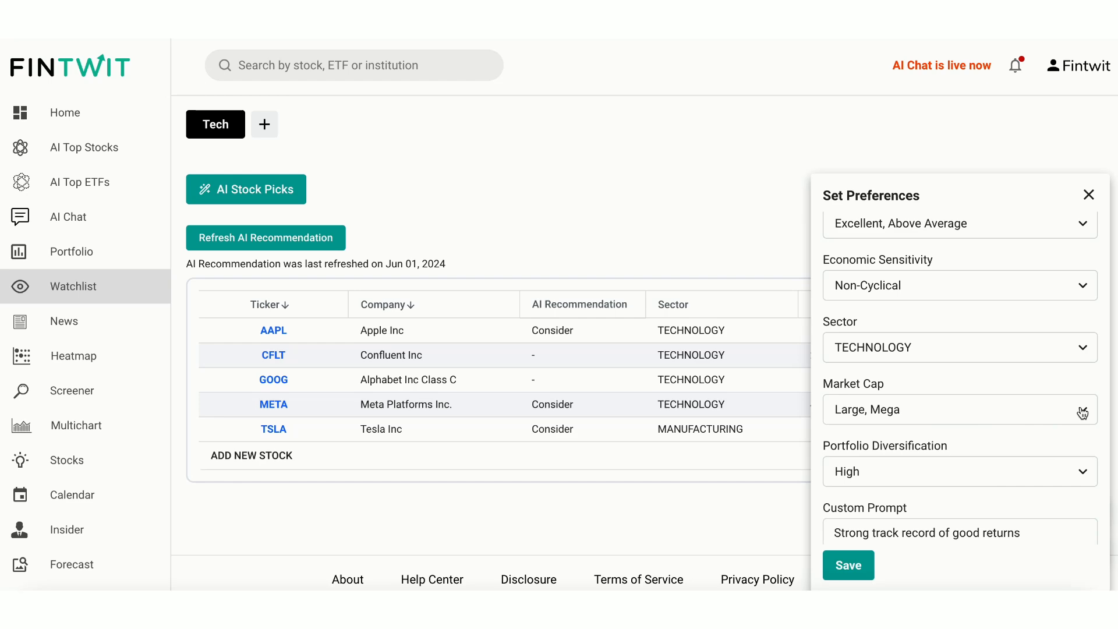
pyautogui.scroll(-1, 1082, 412)
pyautogui.click(1087, 359)
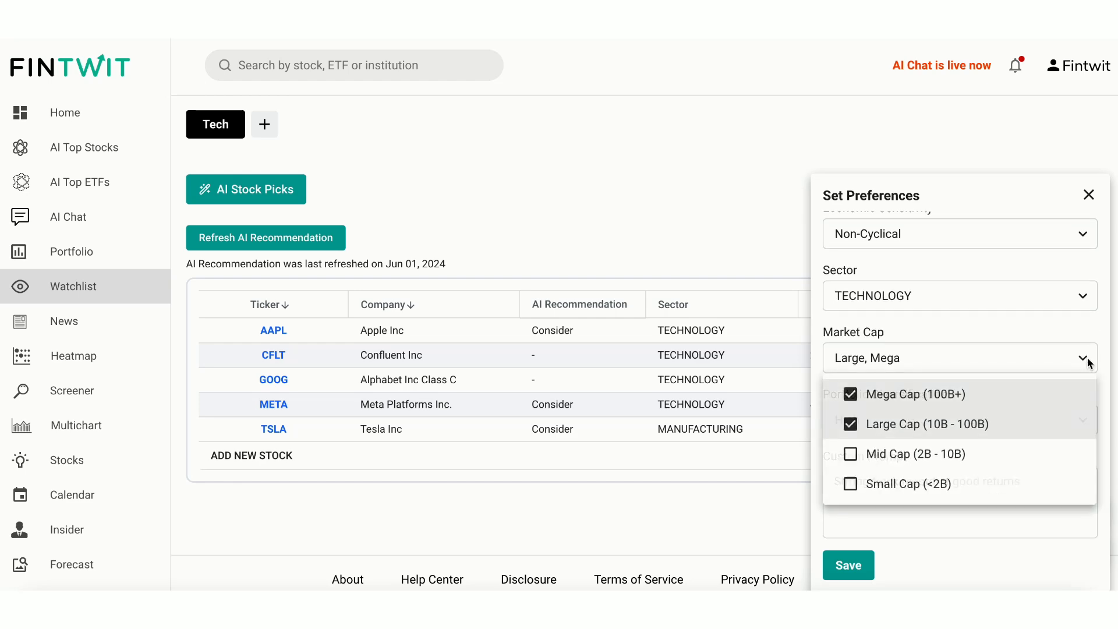
pyautogui.click(1088, 357)
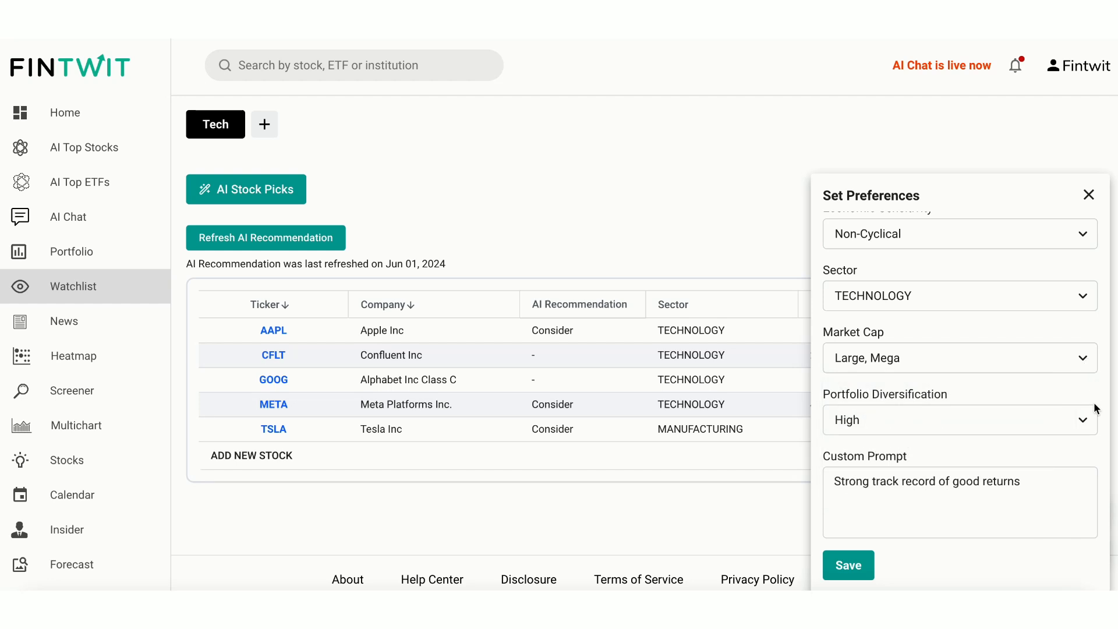
pyautogui.click(1087, 426)
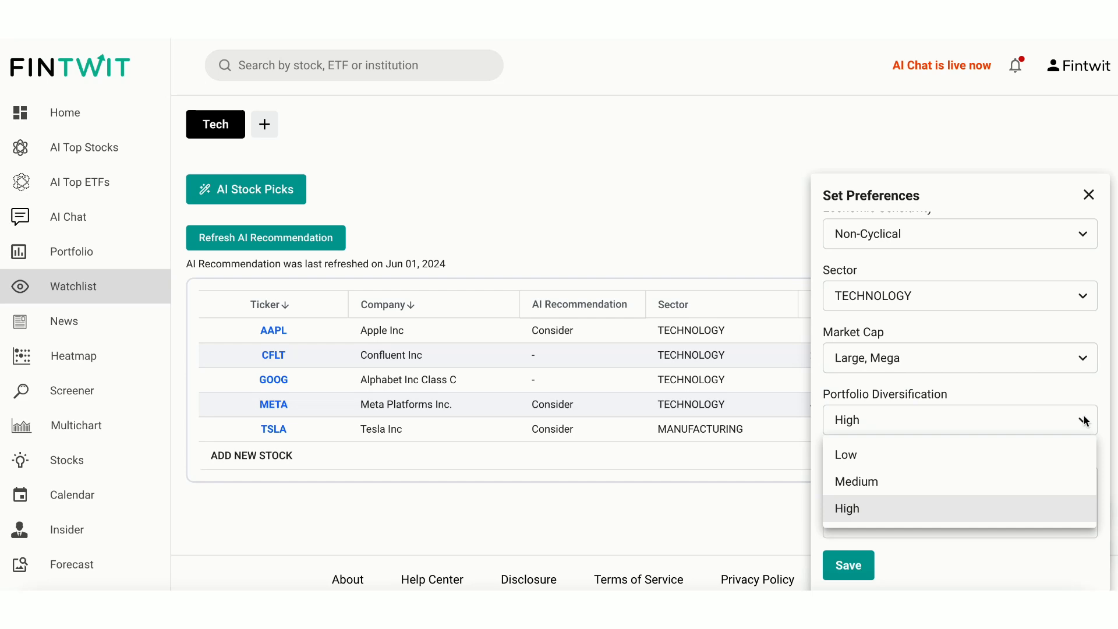
pyautogui.click(1084, 421)
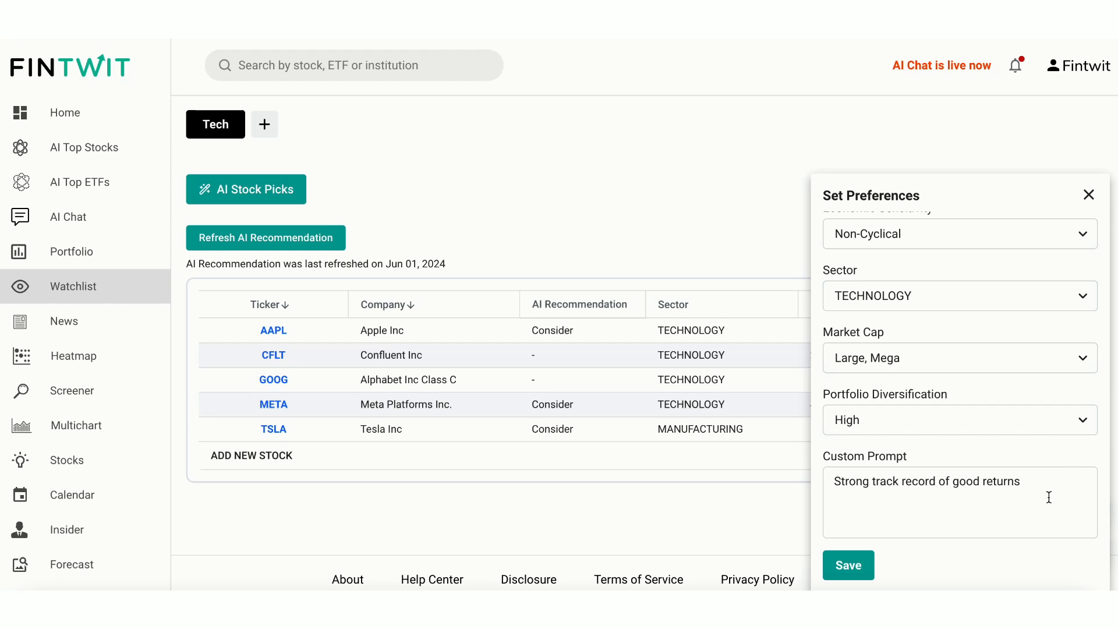
pyautogui.moveTo(1049, 481); pyautogui.dragTo(844, 487)
pyautogui.press('Right')
pyautogui.click(857, 568)
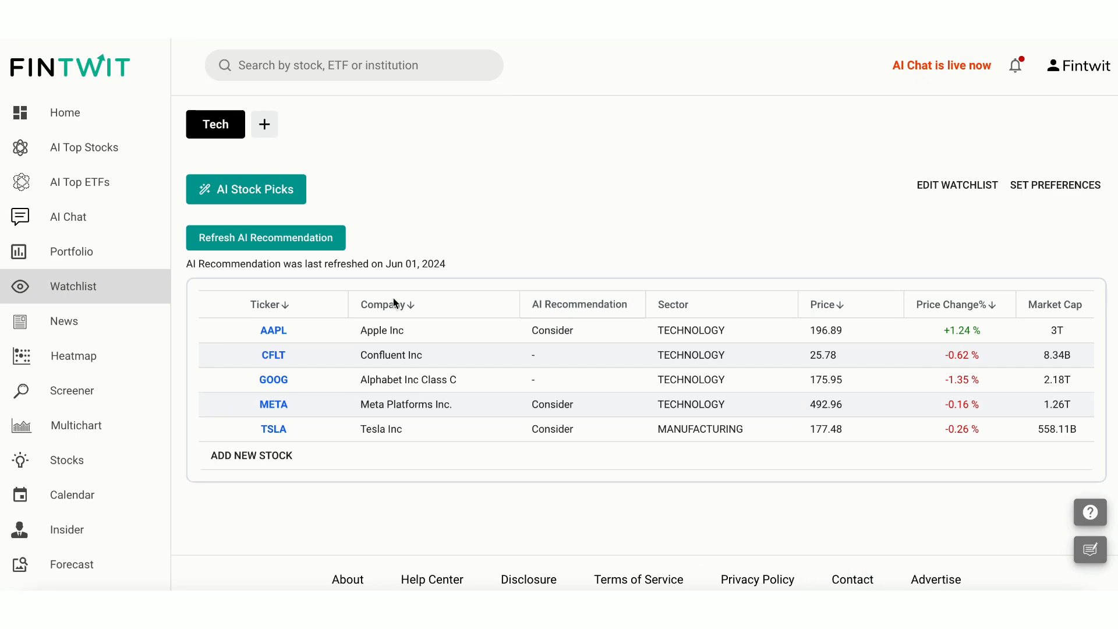
# - Refresh the Tech watchlist's AI recommendations as of Jun 08, 2024
pyautogui.click(287, 238)
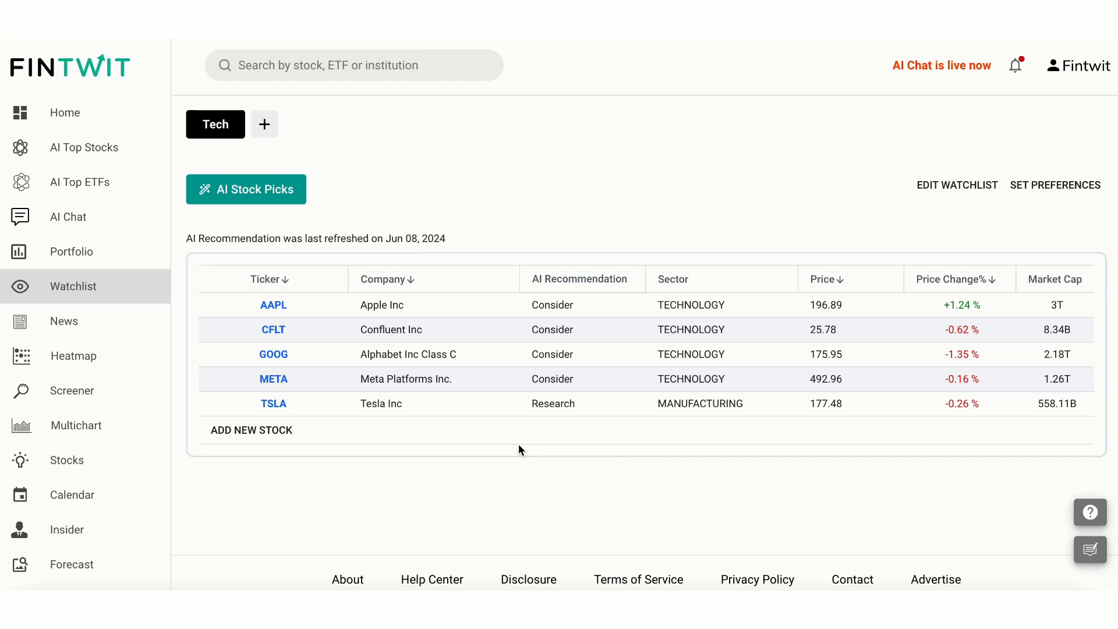
# - Add GameStop (GME) to the Tech watchlist and refresh its AI recommendations
pyautogui.click(270, 431)
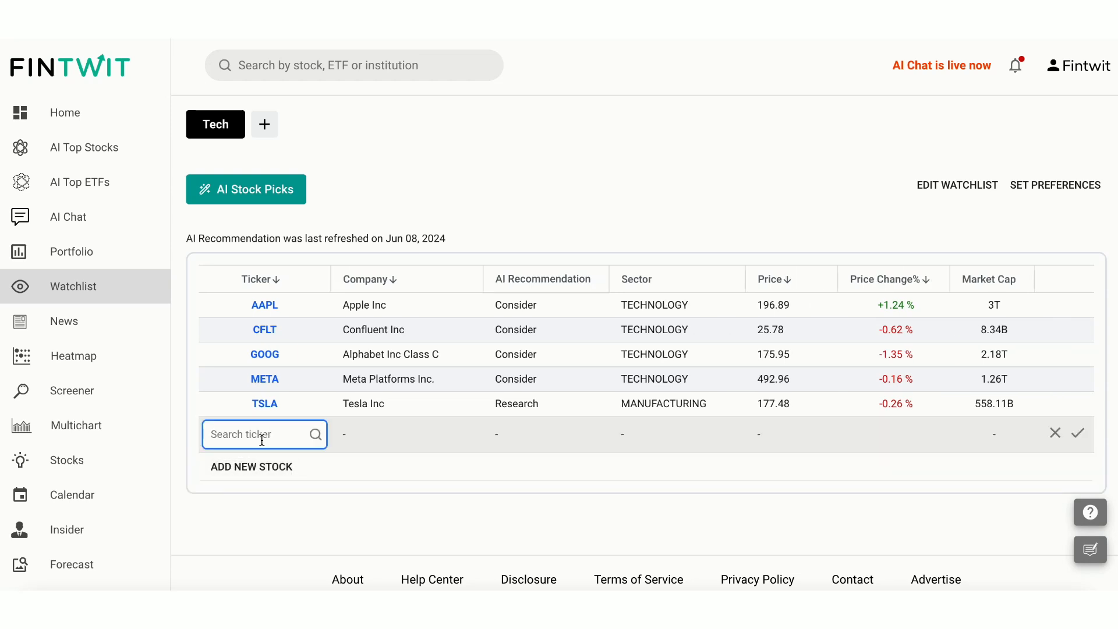
pyautogui.write('gme')
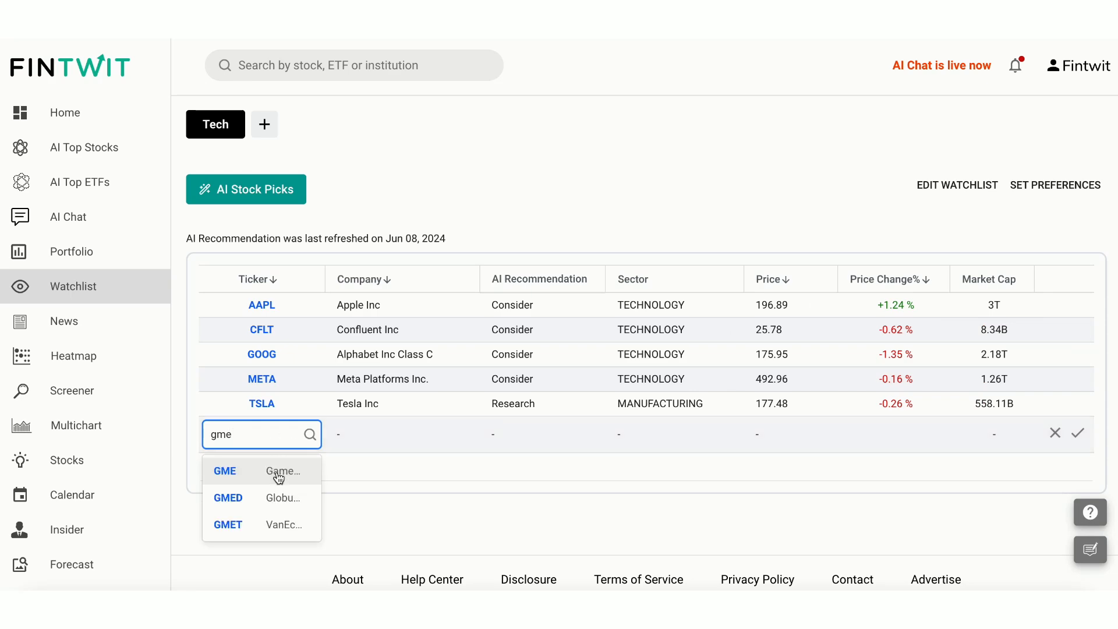
pyautogui.click(277, 478)
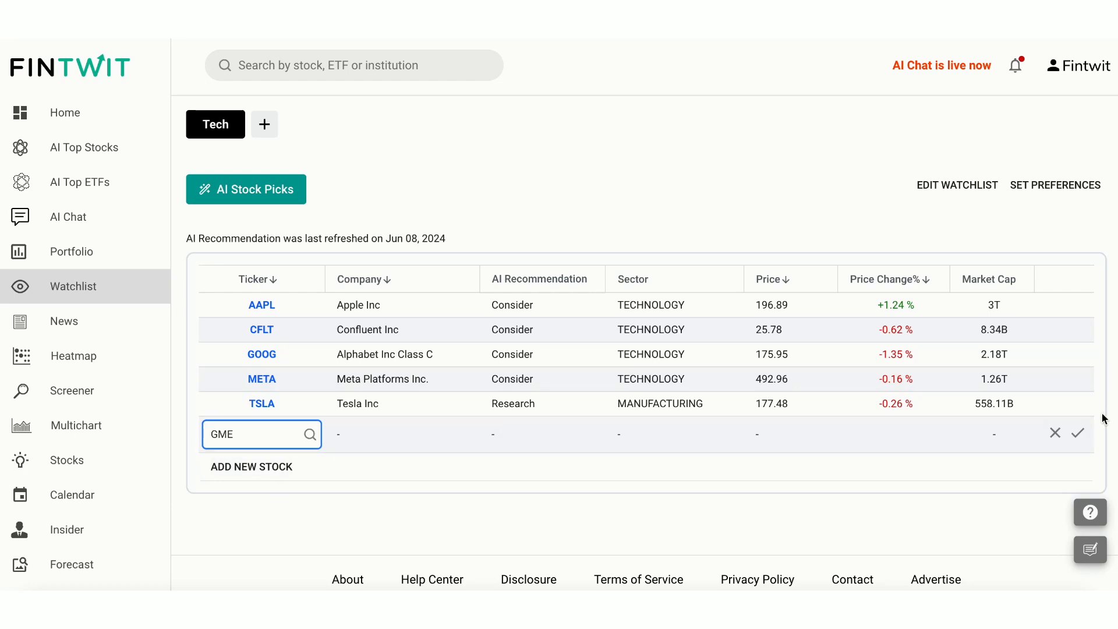
pyautogui.click(1080, 433)
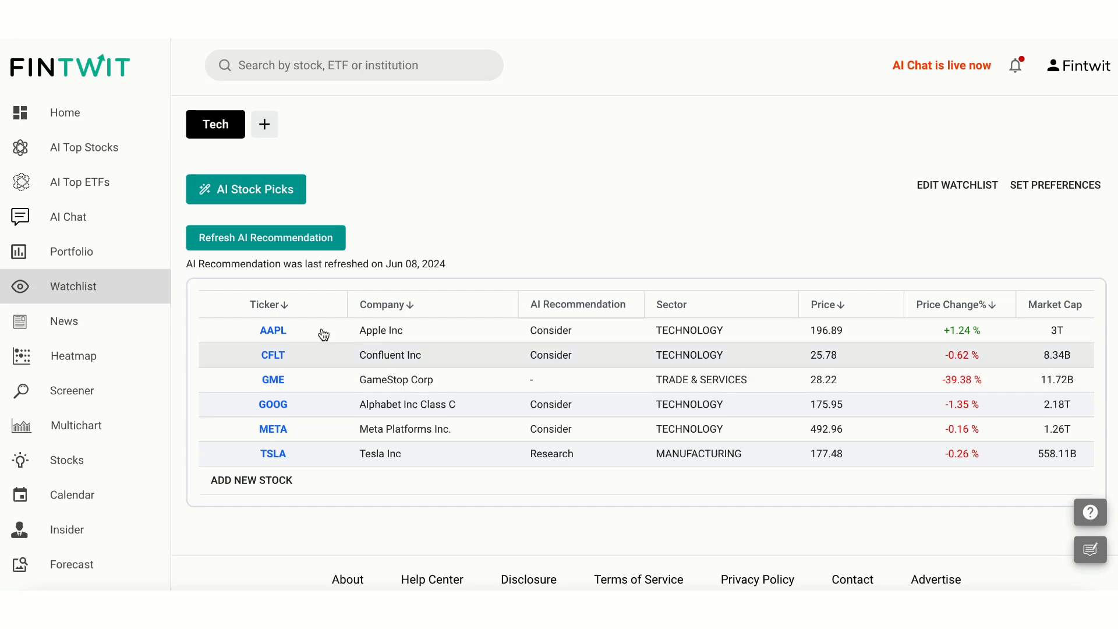
pyautogui.click(280, 241)
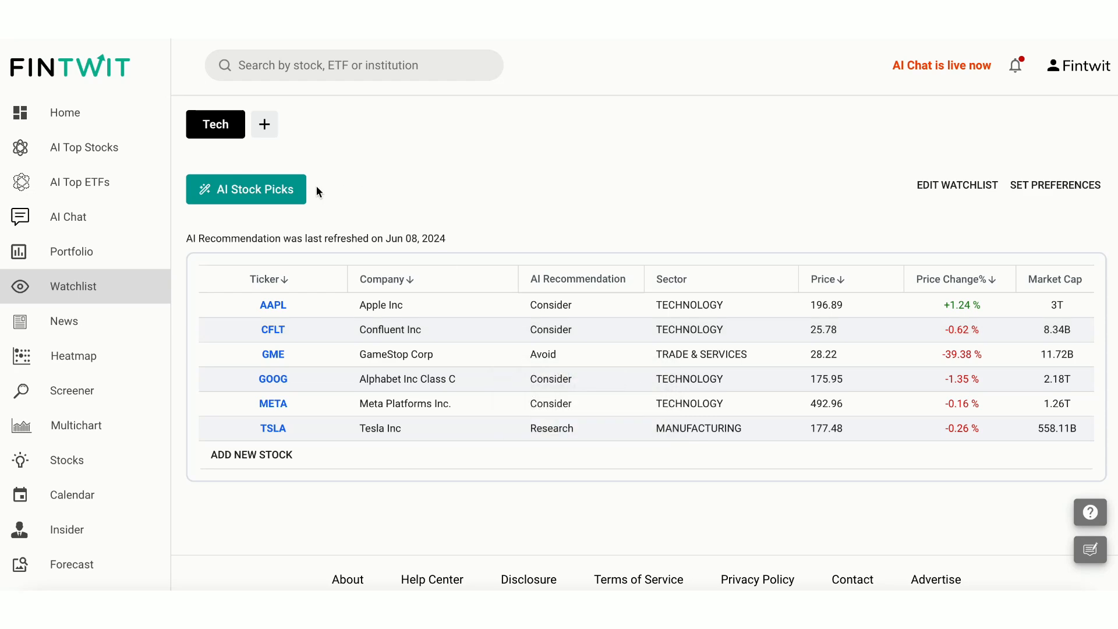
# - Mark the ANET AI stock pick as disliked and regenerate the picks
pyautogui.click(277, 191)
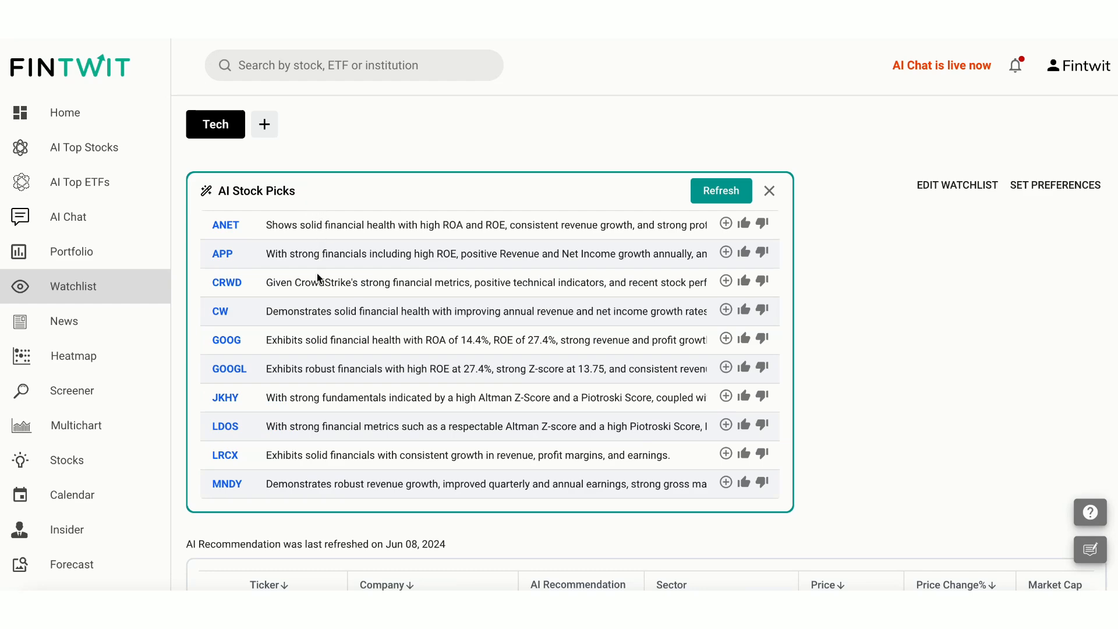
pyautogui.scroll(-1, 318, 278)
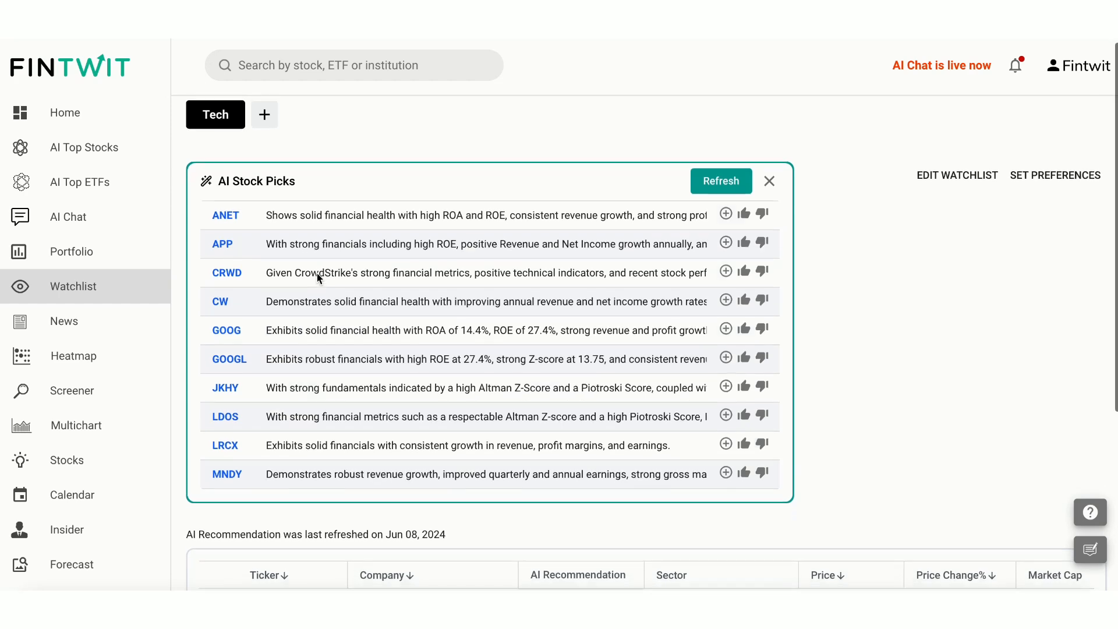
pyautogui.scroll(-1, 318, 274)
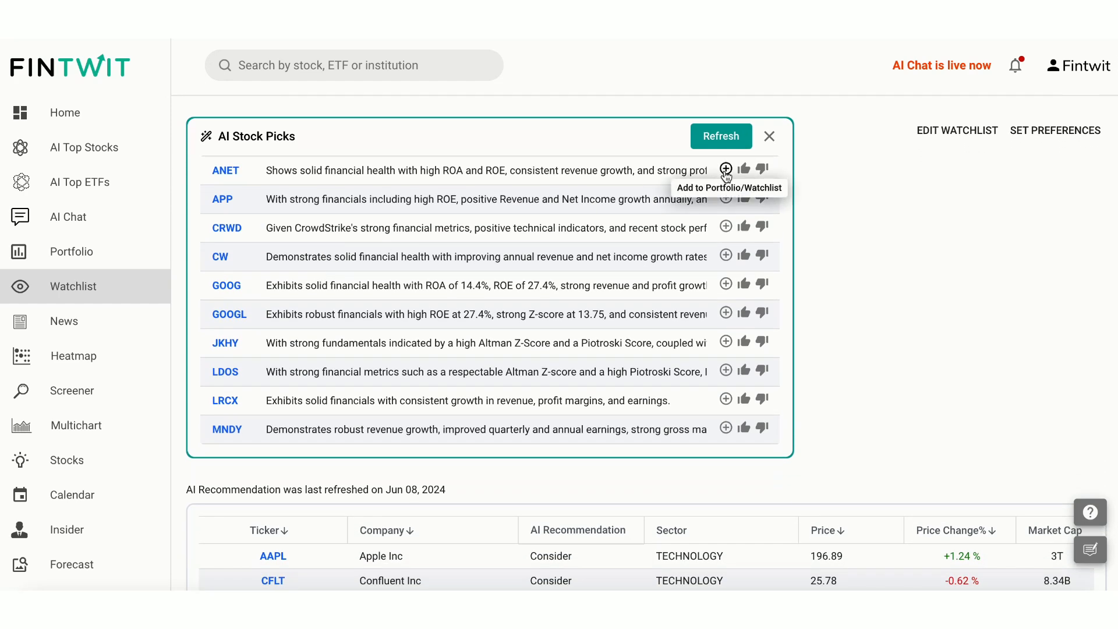
pyautogui.click(744, 170)
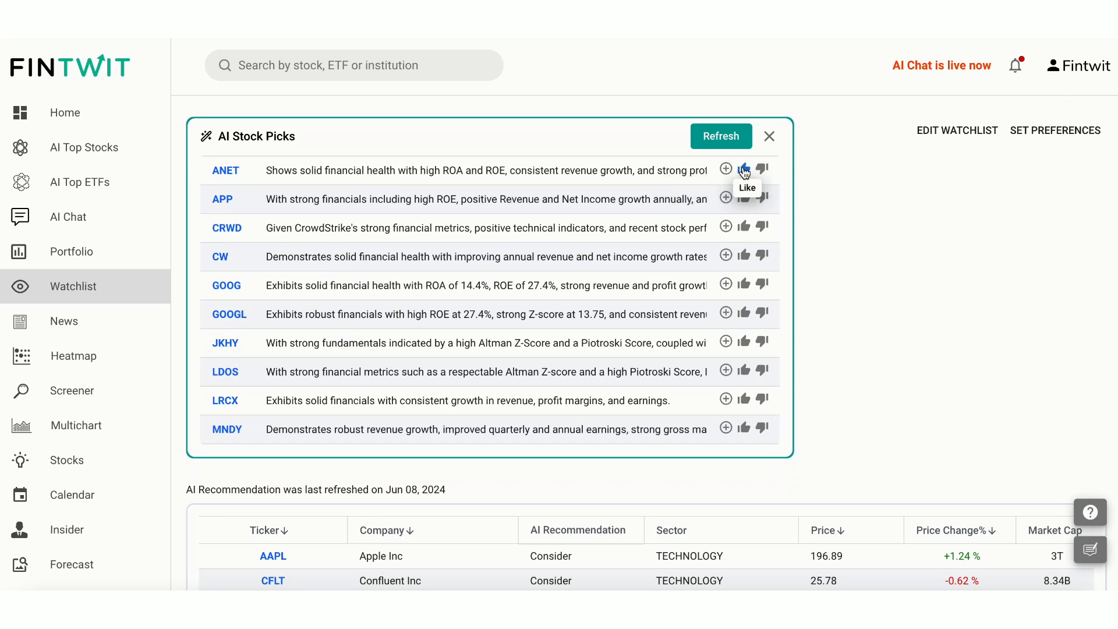
pyautogui.click(762, 170)
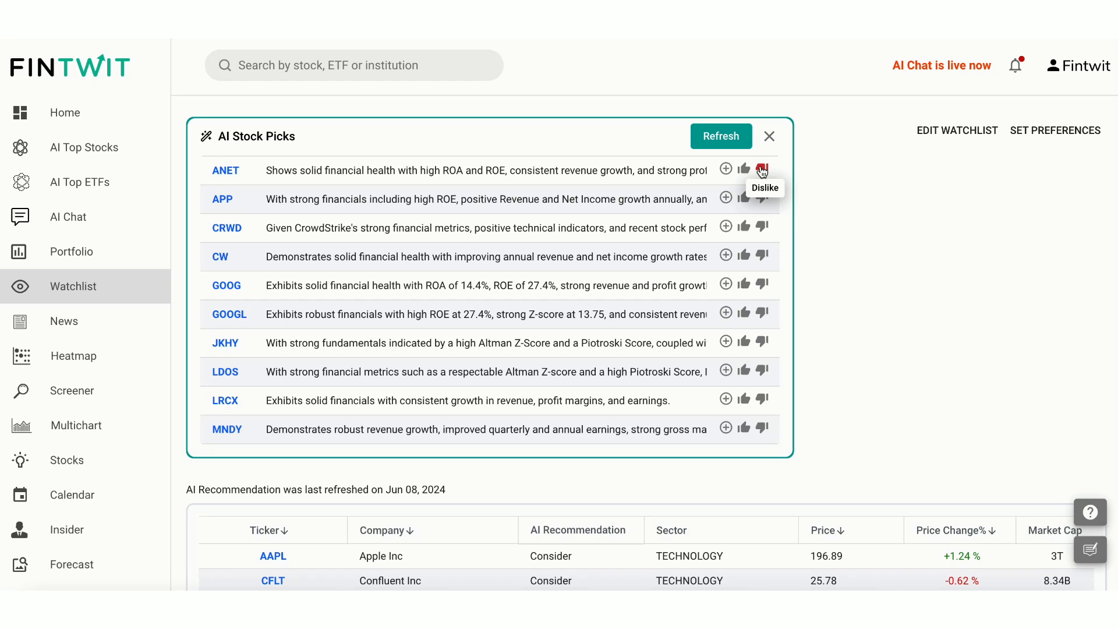
pyautogui.click(722, 137)
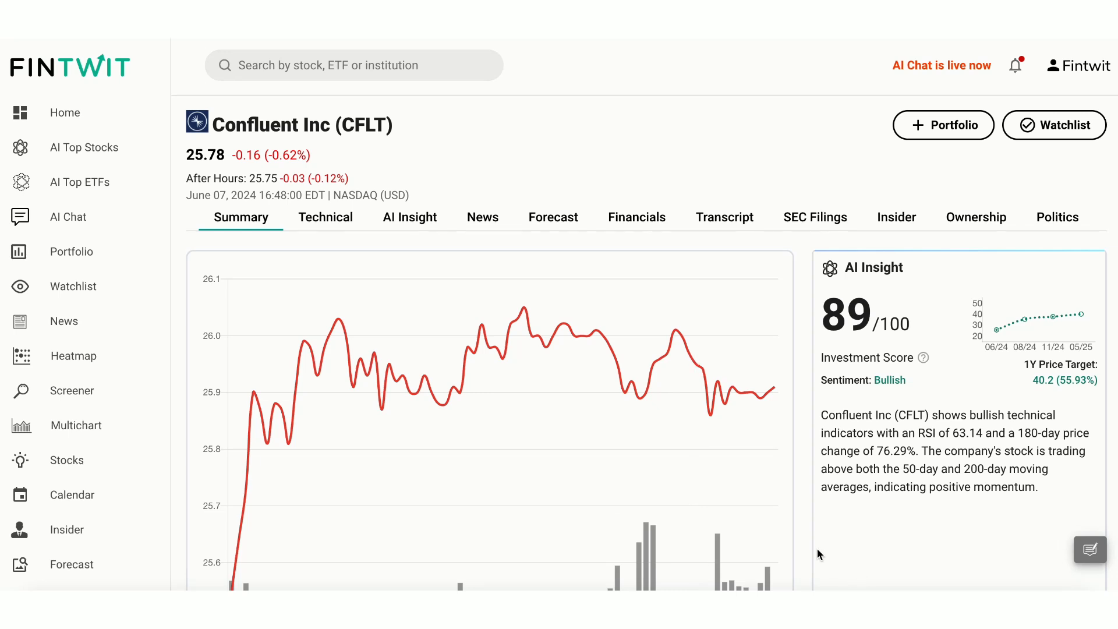
# - Add Confluent to the Robinhood portfolio and go to the portfolio overview
pyautogui.click(924, 128)
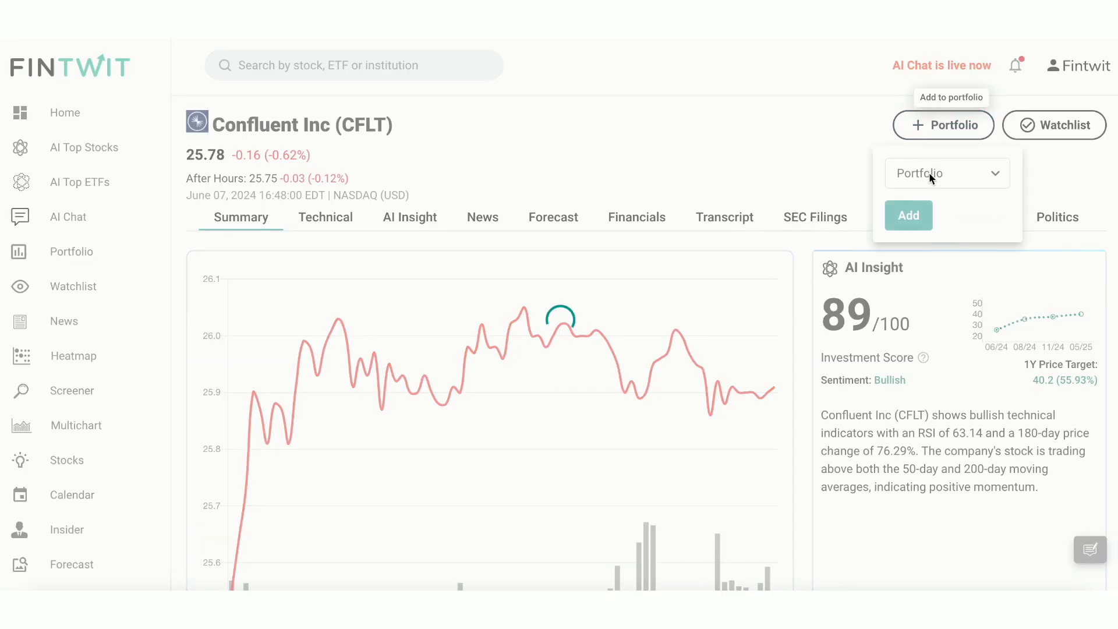
pyautogui.click(929, 173)
pyautogui.click(928, 210)
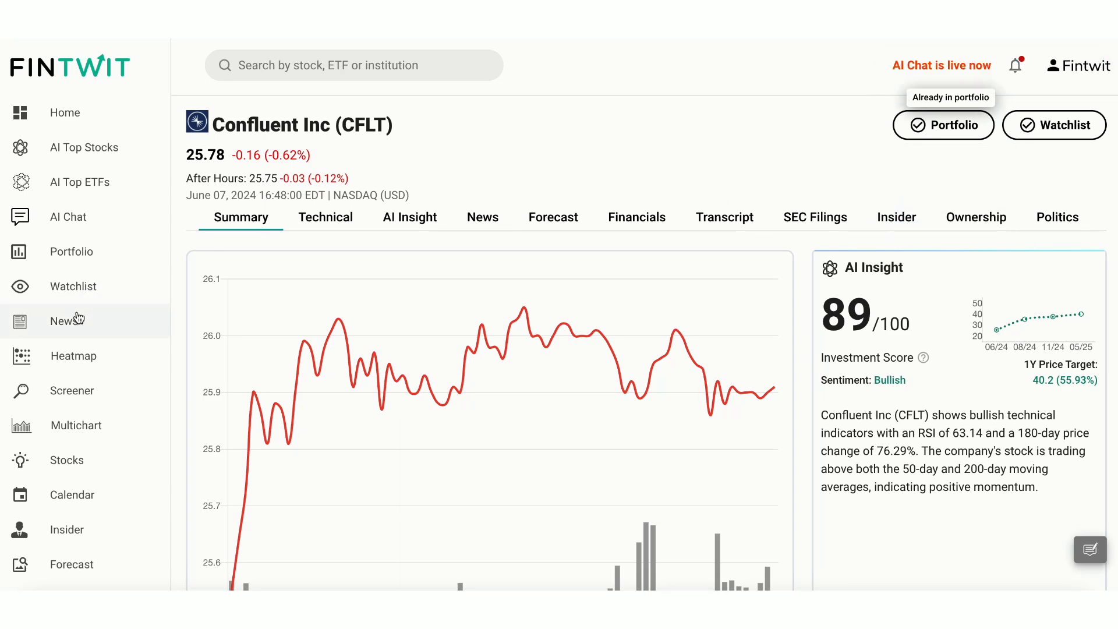
pyautogui.click(77, 256)
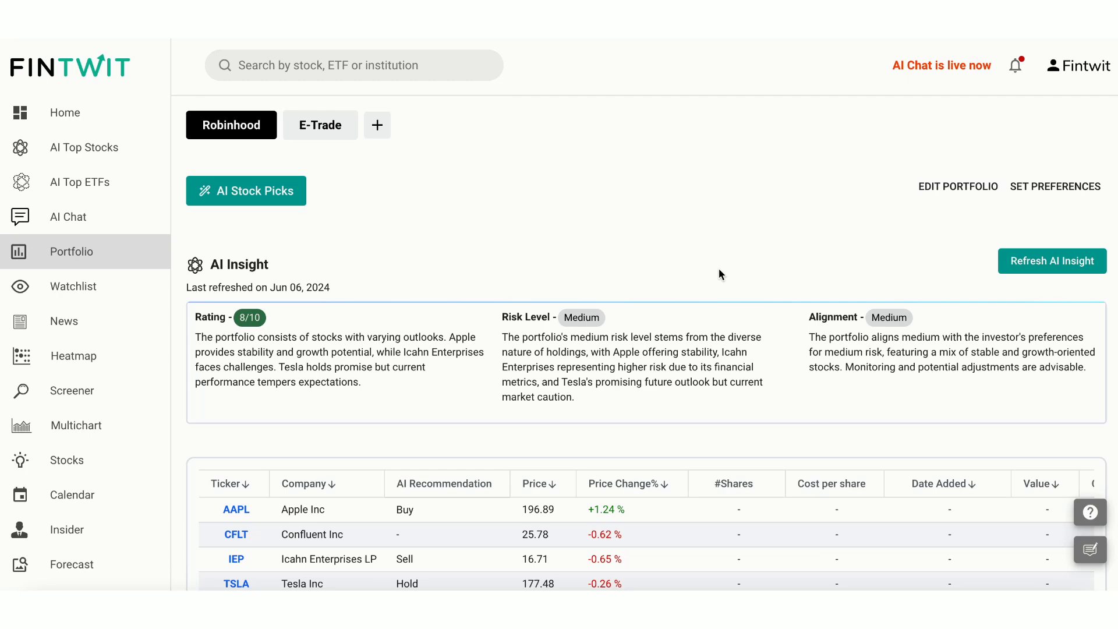
pyautogui.scroll(-1, 719, 269)
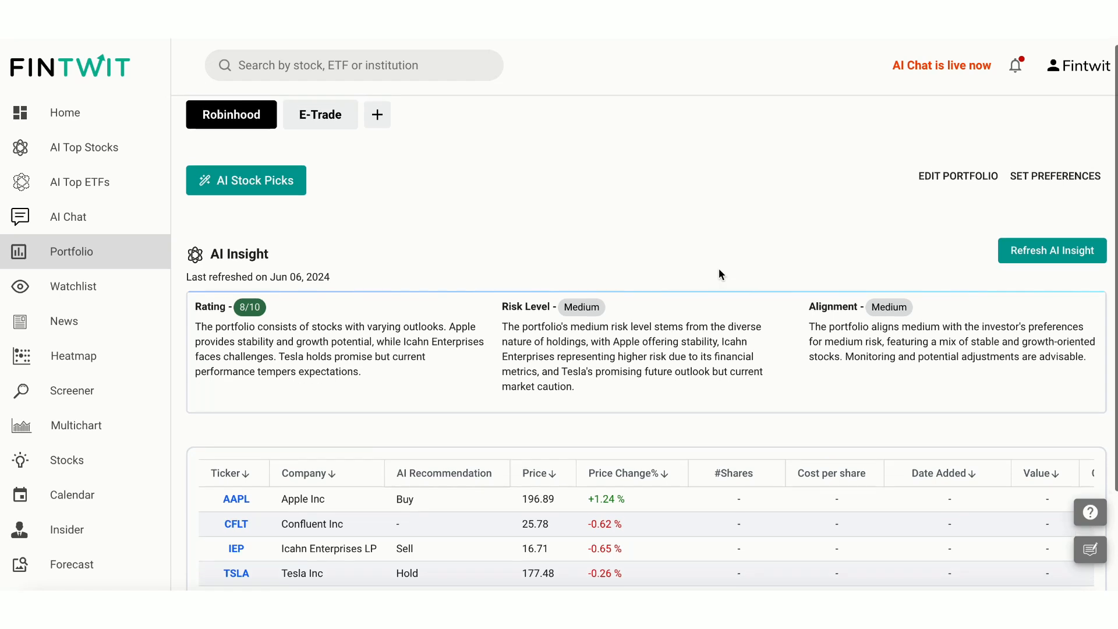
pyautogui.scroll(1, 718, 274)
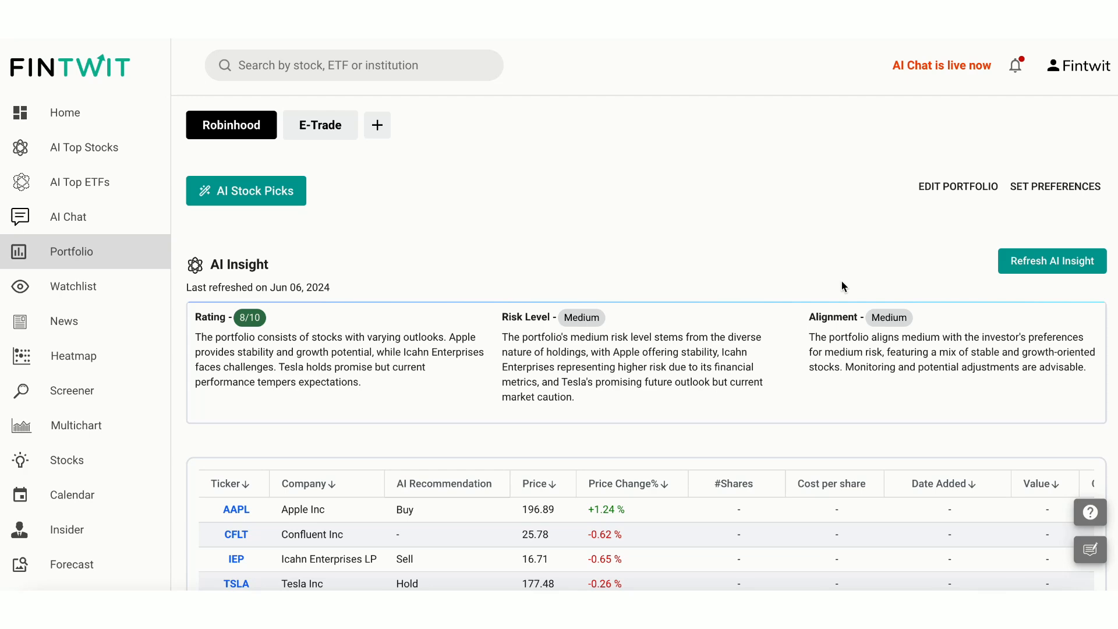
pyautogui.click(1049, 186)
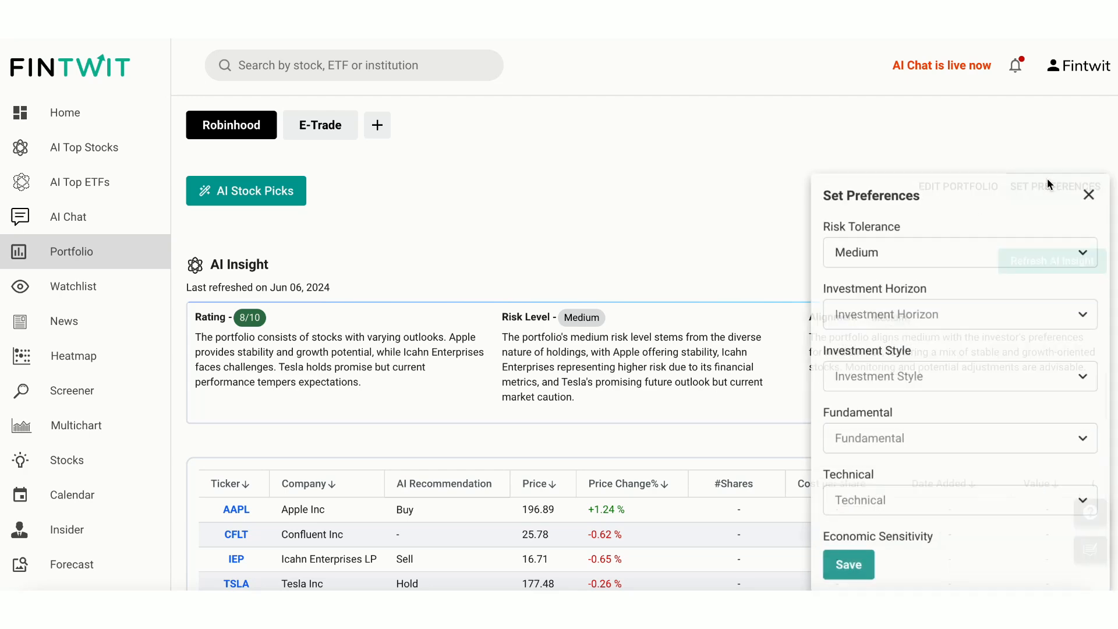
pyautogui.click(1048, 162)
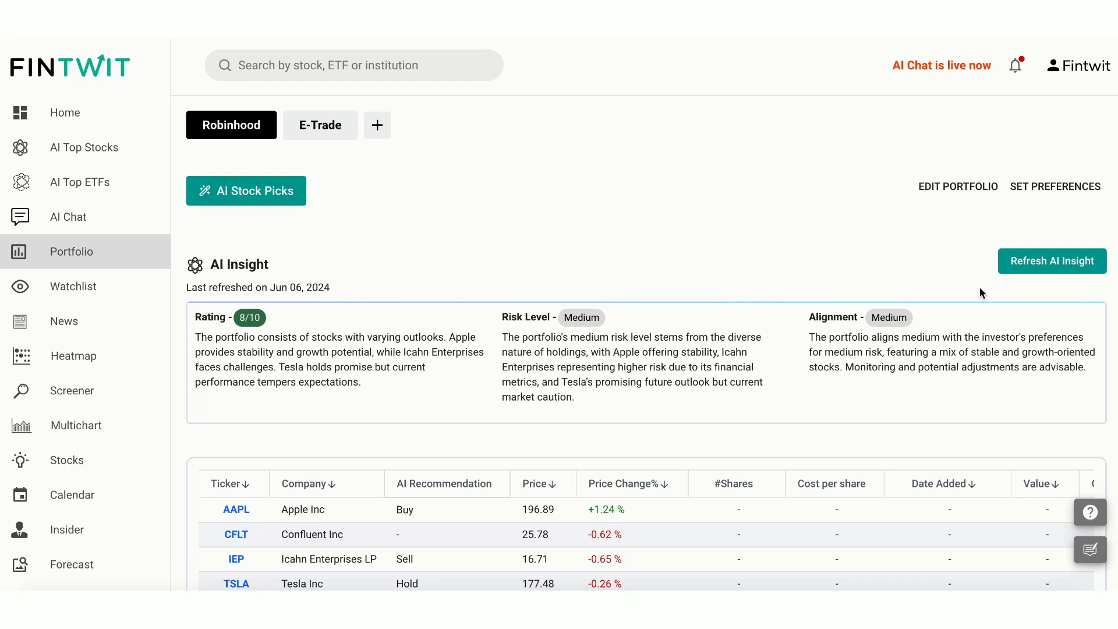
pyautogui.scroll(-1, 464, 505)
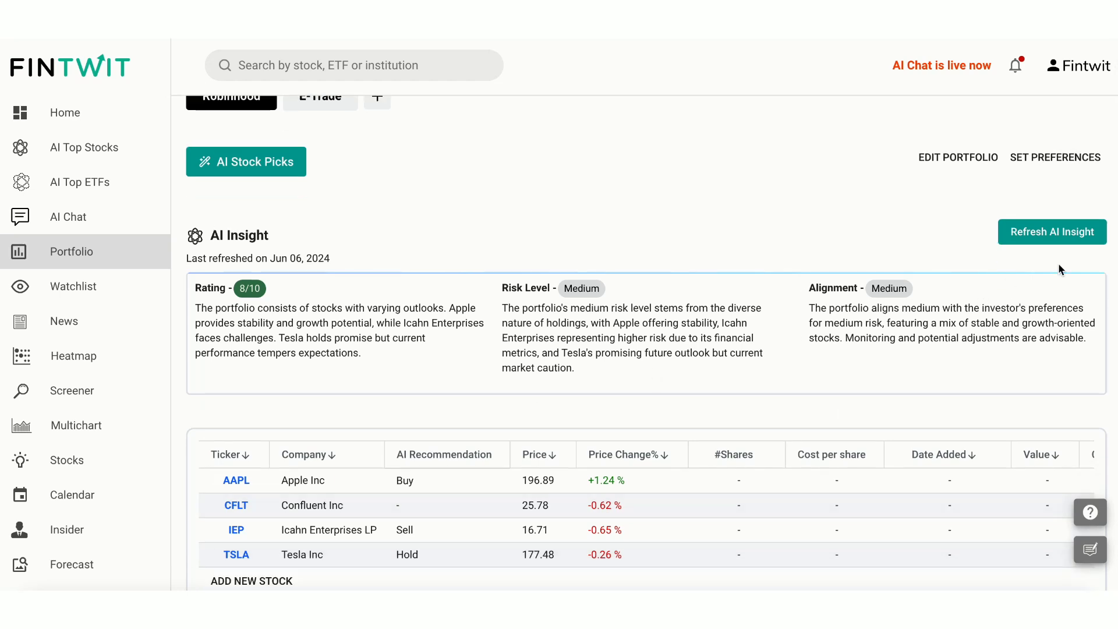
# - Refresh the Robinhood portfolio's AI insight to Jun 08, 2024
pyautogui.click(1052, 234)
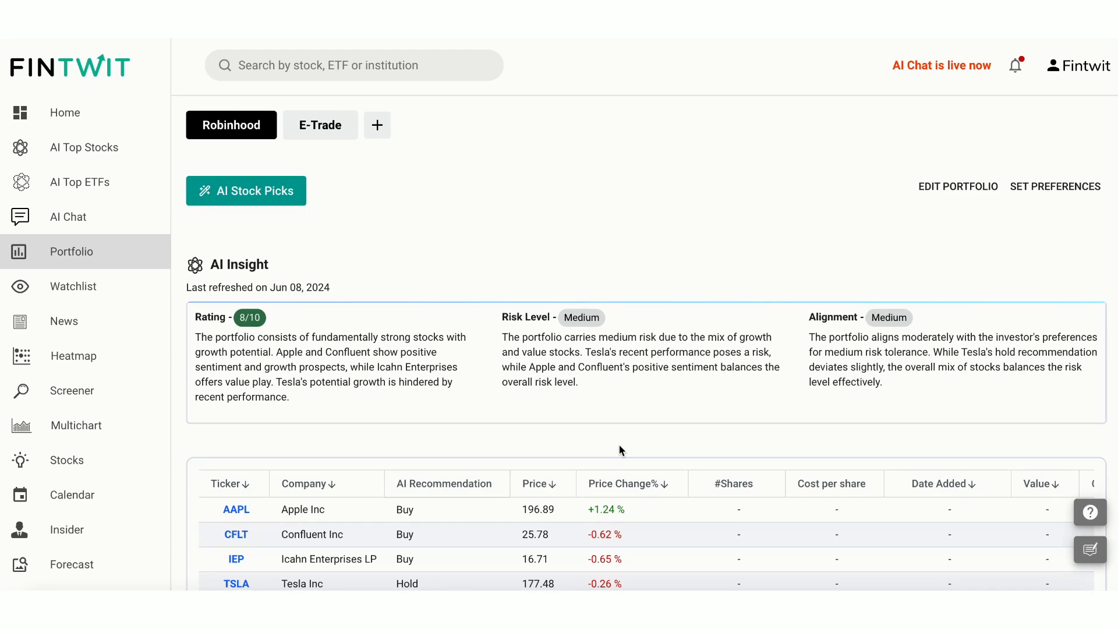
pyautogui.scroll(-1, 620, 447)
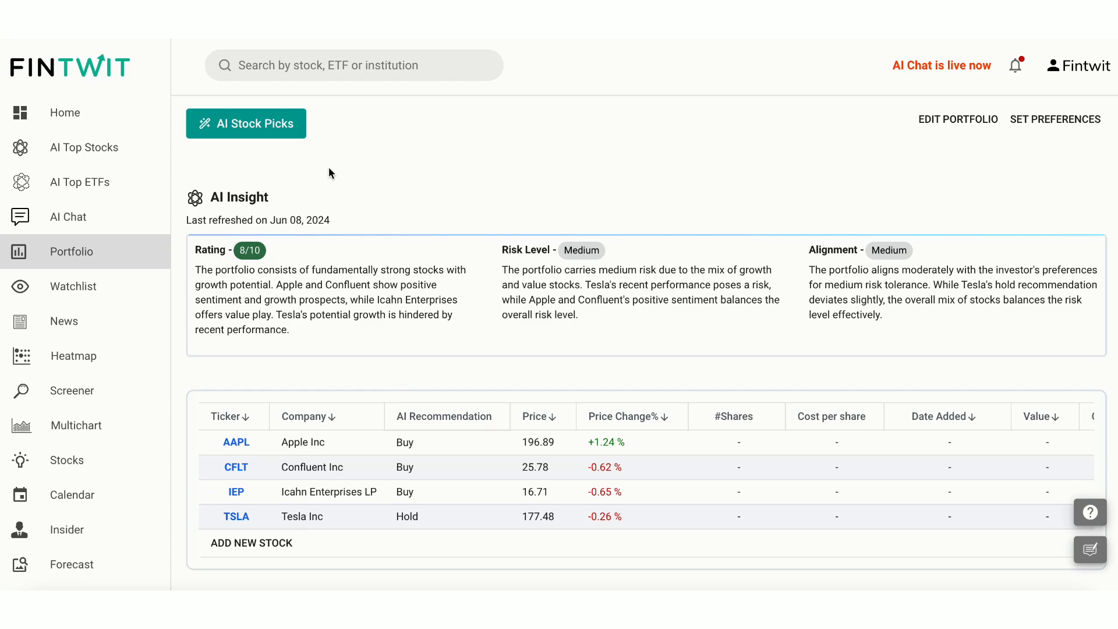
# - Regenerate the AI stock picks list
pyautogui.click(278, 127)
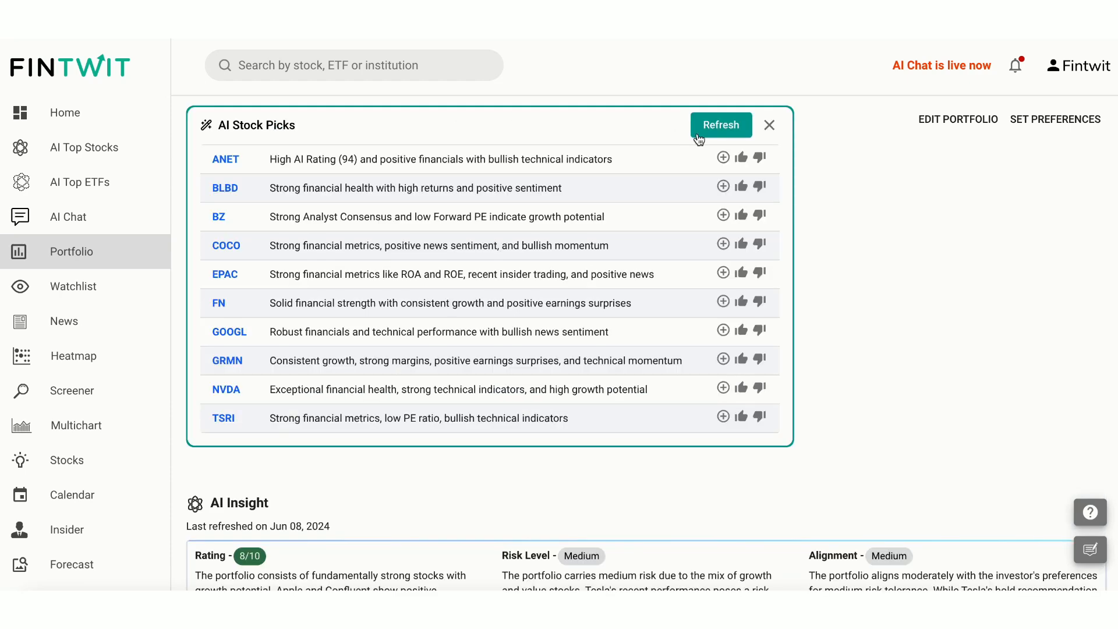
pyautogui.click(718, 129)
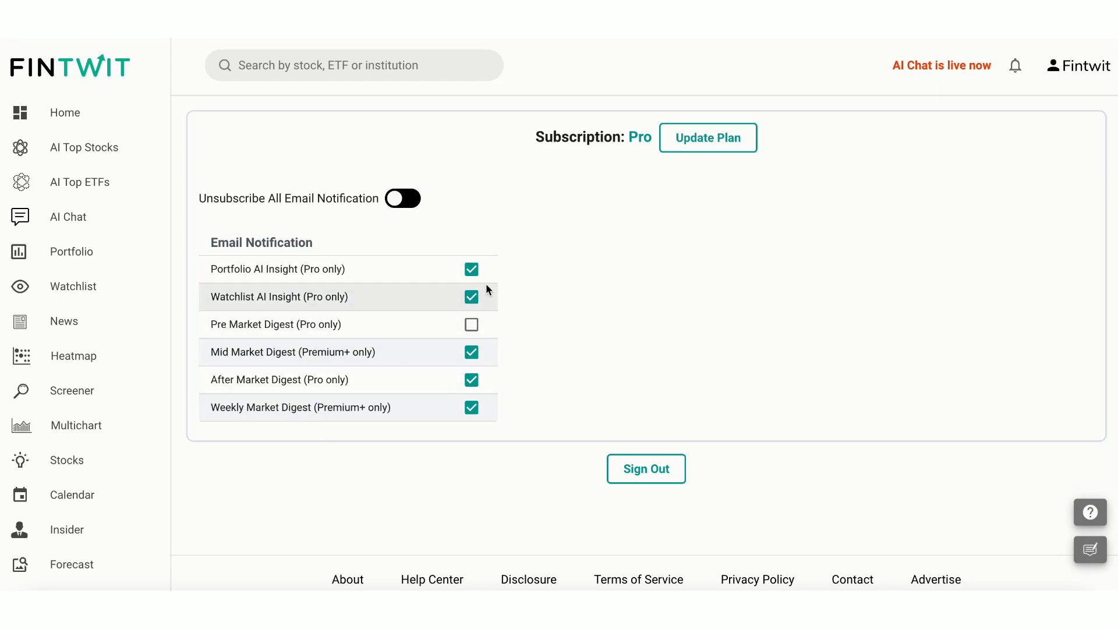
pyautogui.click(471, 269)
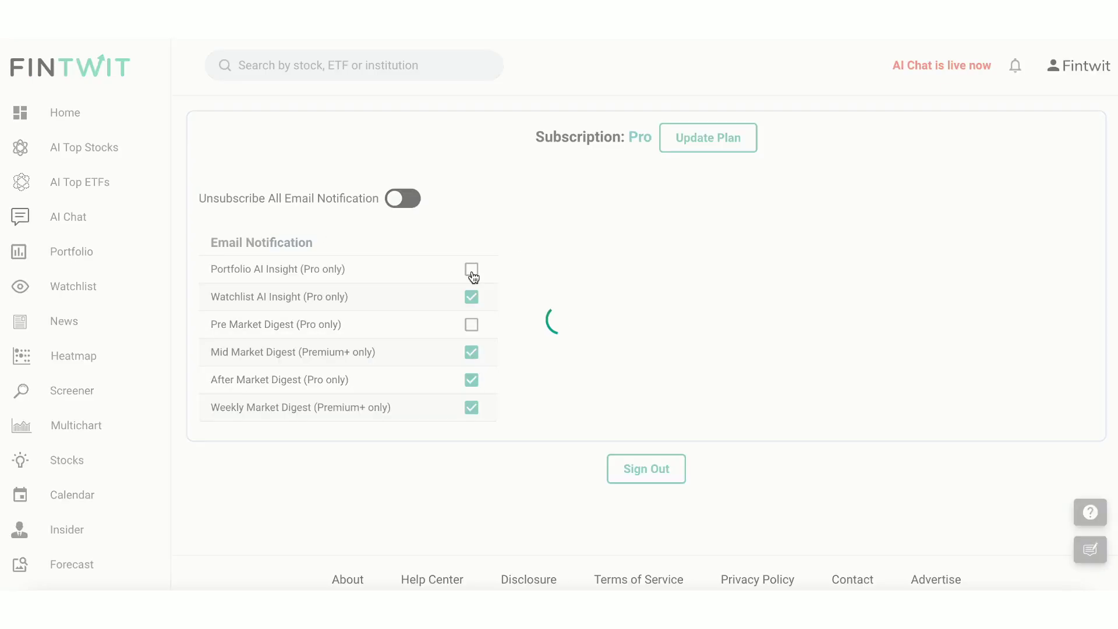
pyautogui.click(1015, 67)
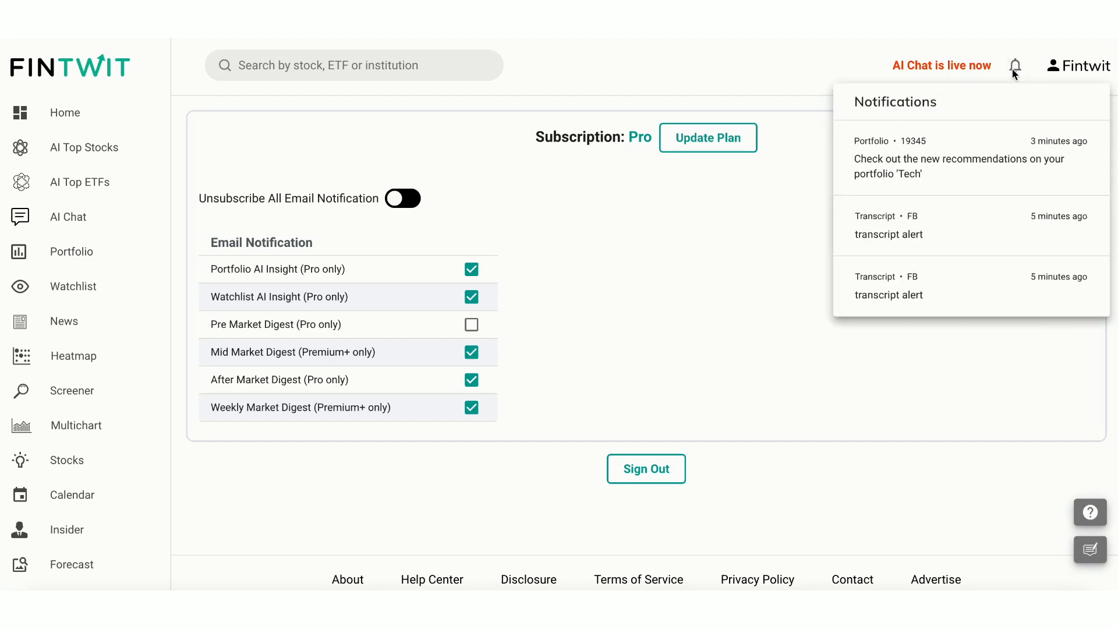
pyautogui.click(974, 165)
pyautogui.click(776, 266)
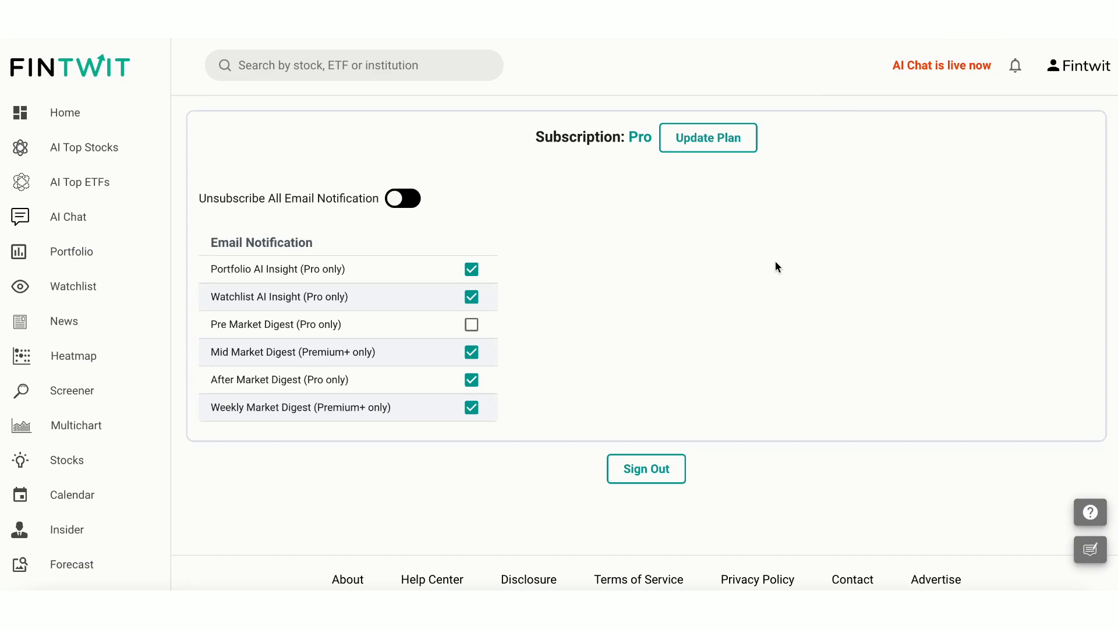